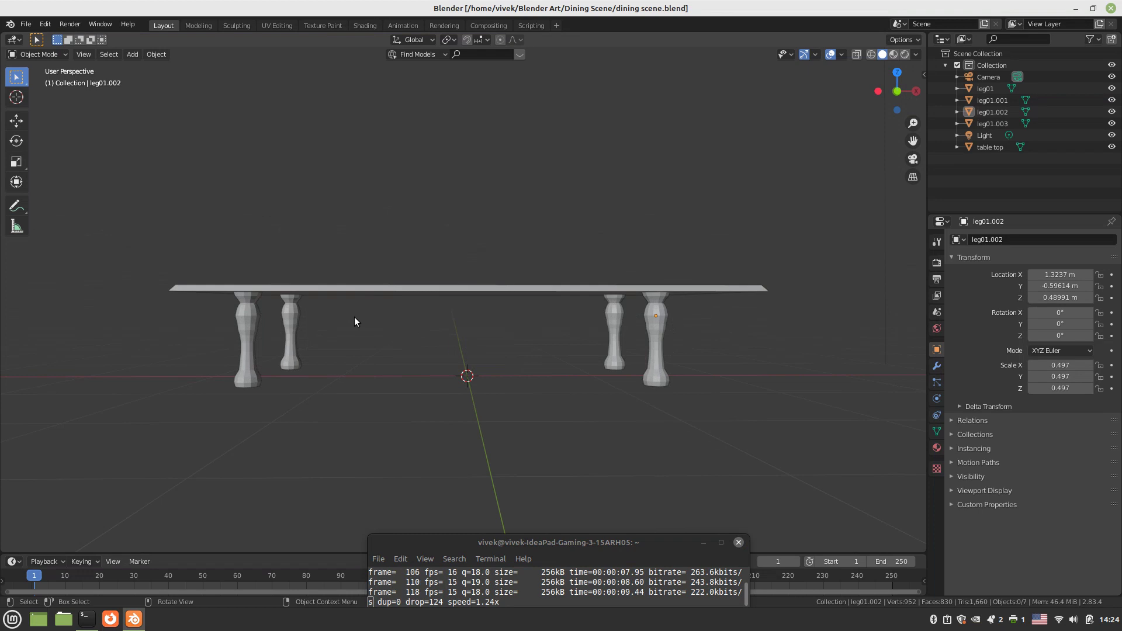
- Hide the four table legs and the table top from the viewport
{"action": "left_click_drag", "start_coordinate": [190, 245], "coordinate": [692, 339]}
{"action": "middle_click_drag", "start_coordinate": [638, 339], "coordinate": [648, 327]}
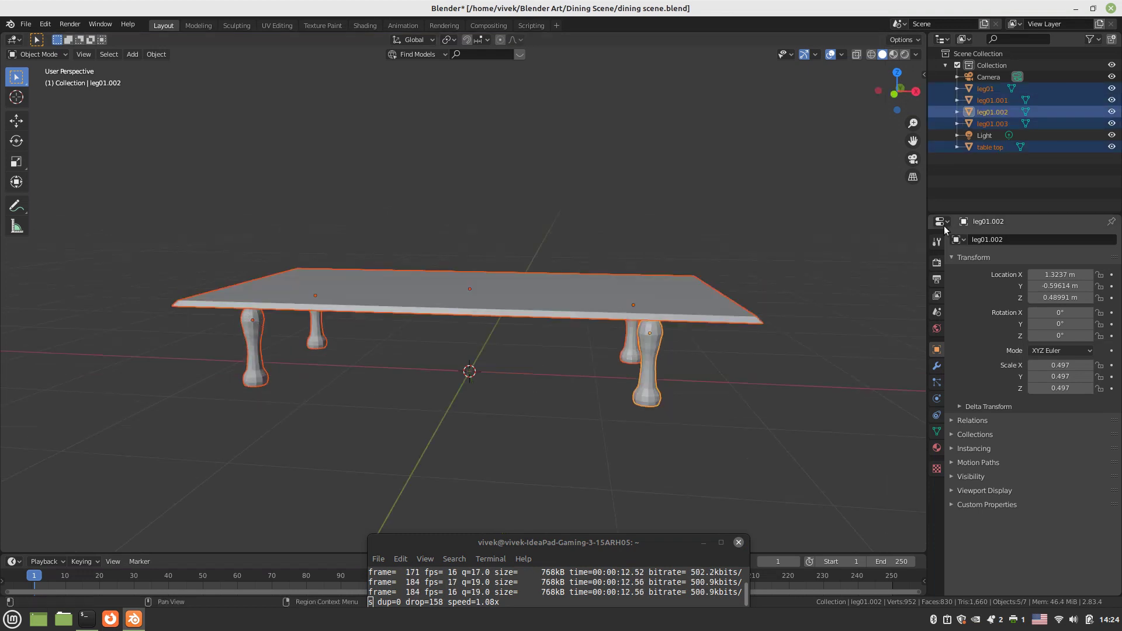
{"action": "left_click", "coordinate": [1109, 91]}
{"action": "left_click", "coordinate": [1111, 101]}
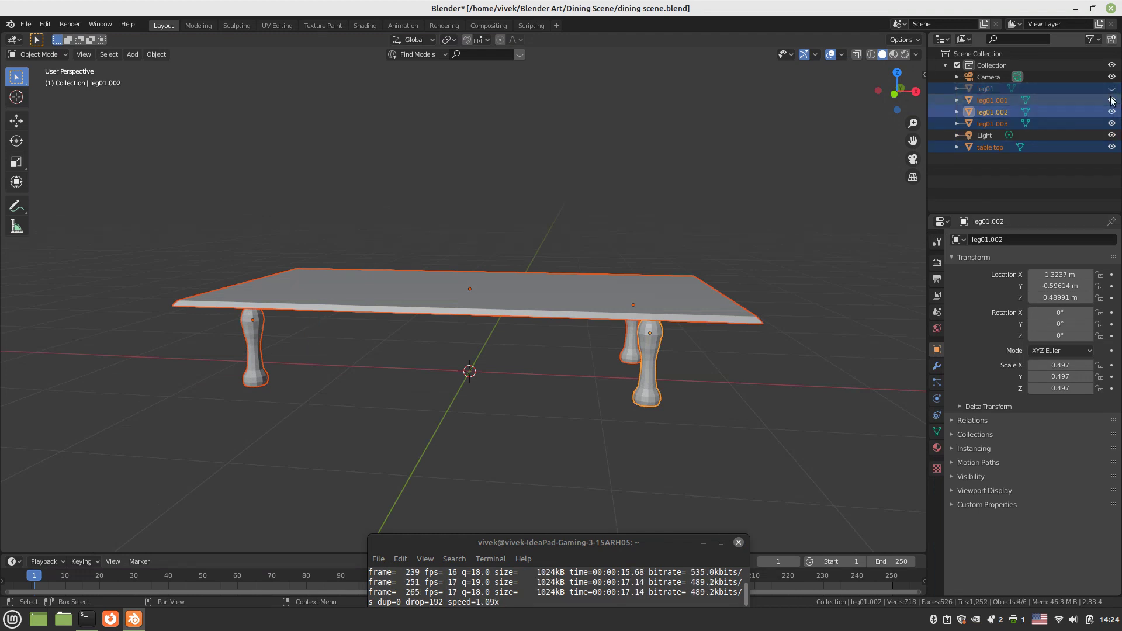
{"action": "left_click", "coordinate": [1111, 113]}
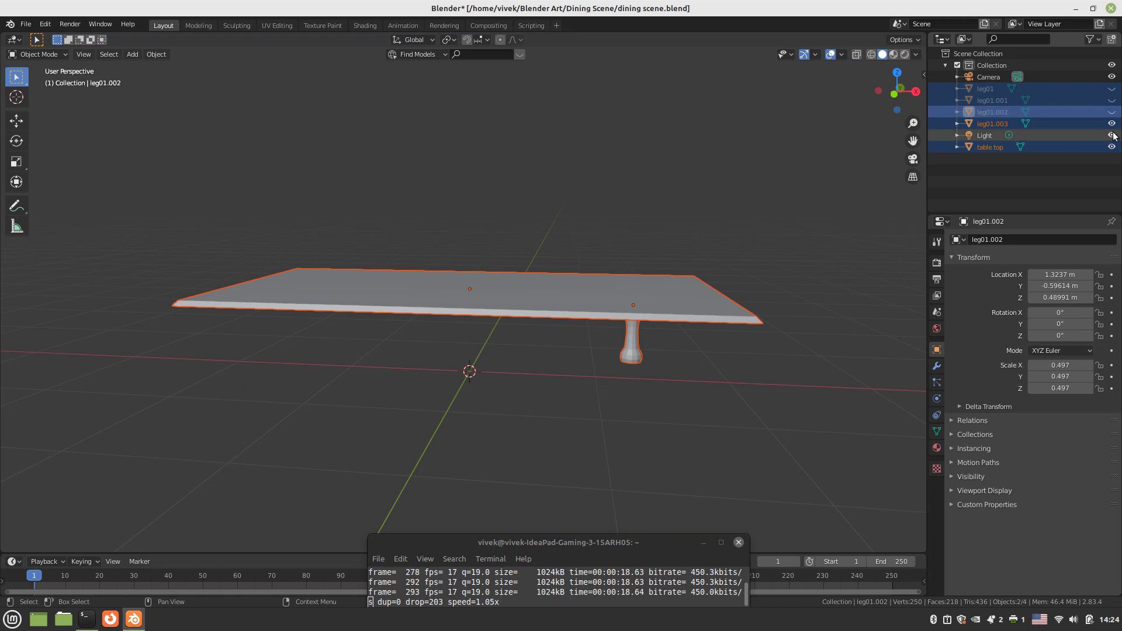
{"action": "left_click", "coordinate": [1110, 124]}
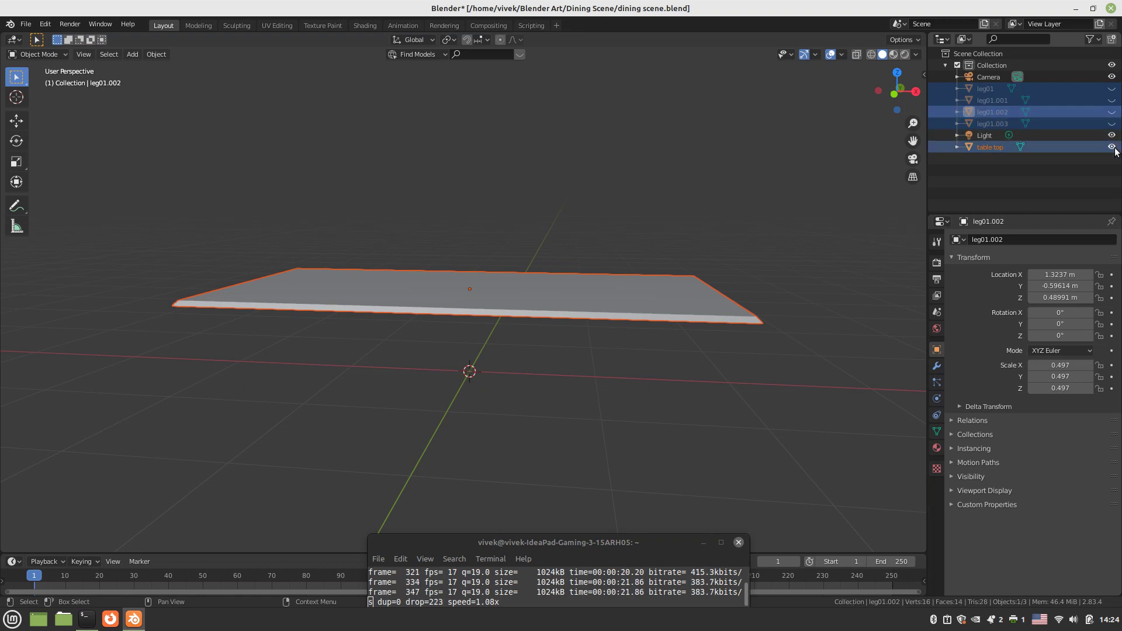
{"action": "left_click", "coordinate": [1112, 148]}
{"action": "middle_click_drag", "start_coordinate": [607, 391], "coordinate": [513, 391]}
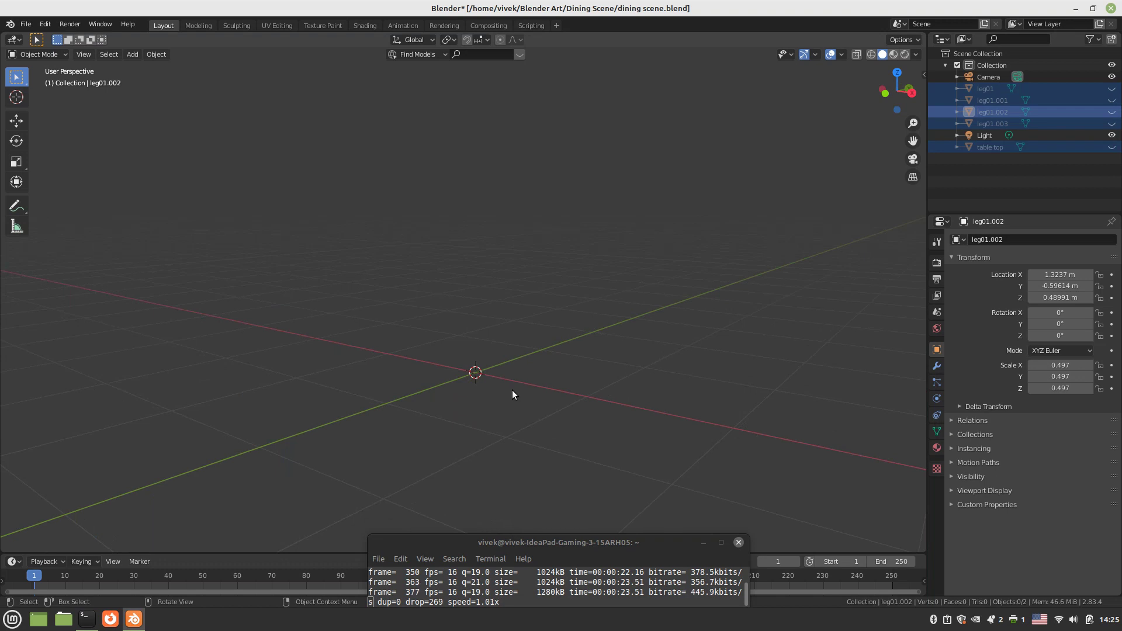
- Add a 2 m mesh plane at the world origin
{"action": "key", "text": "KP_3"}
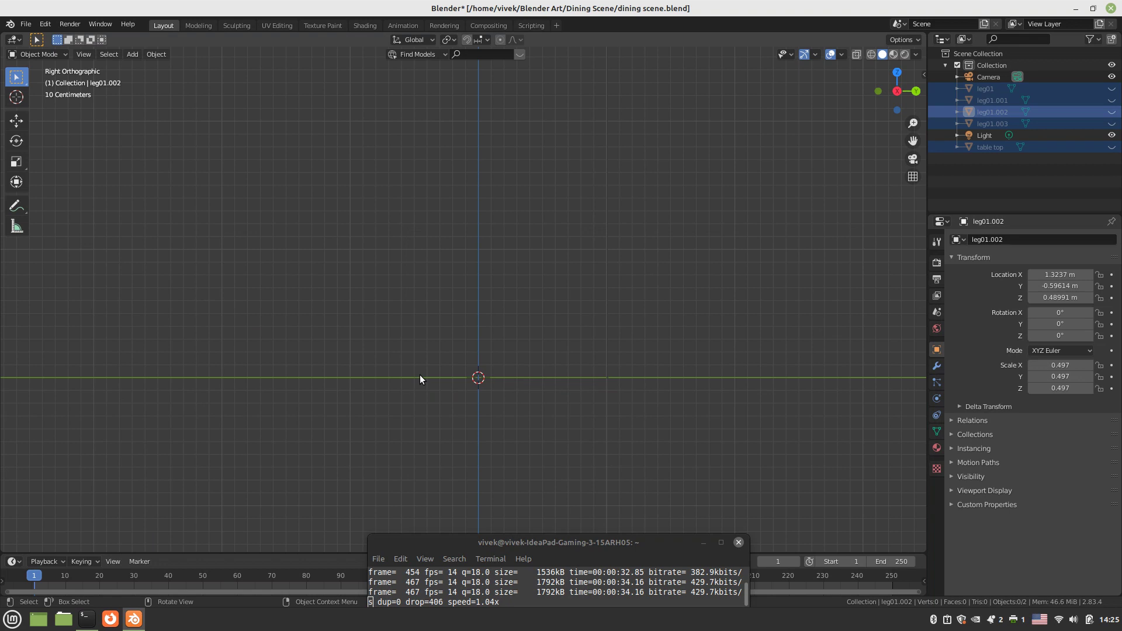
{"action": "key", "text": "shift+a"}
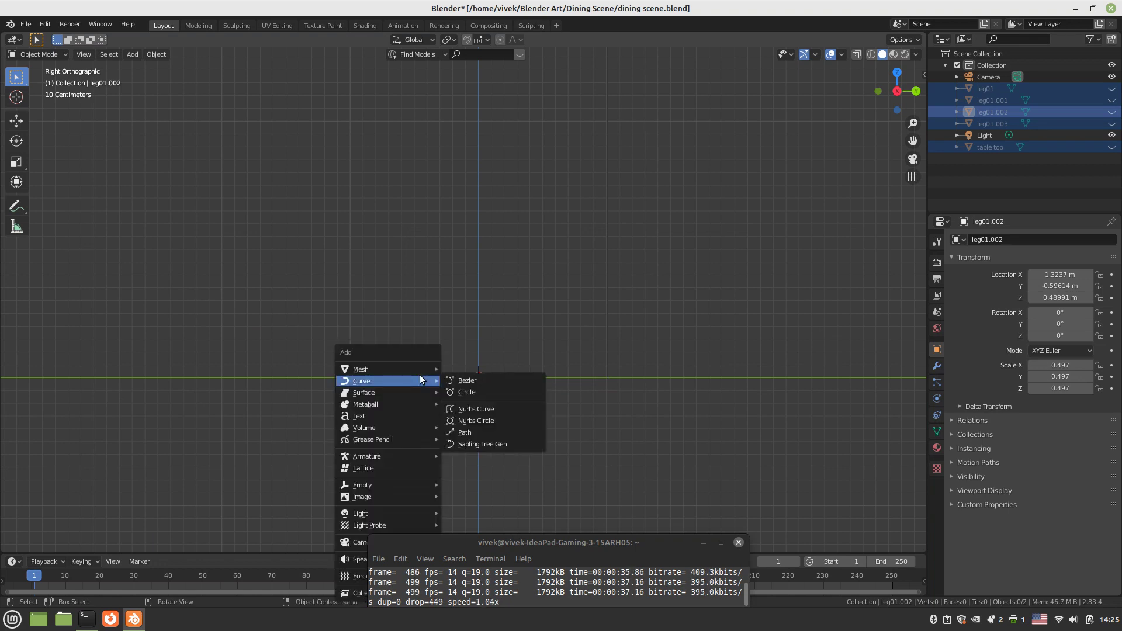
{"action": "mouse_move", "coordinate": [420, 368]}
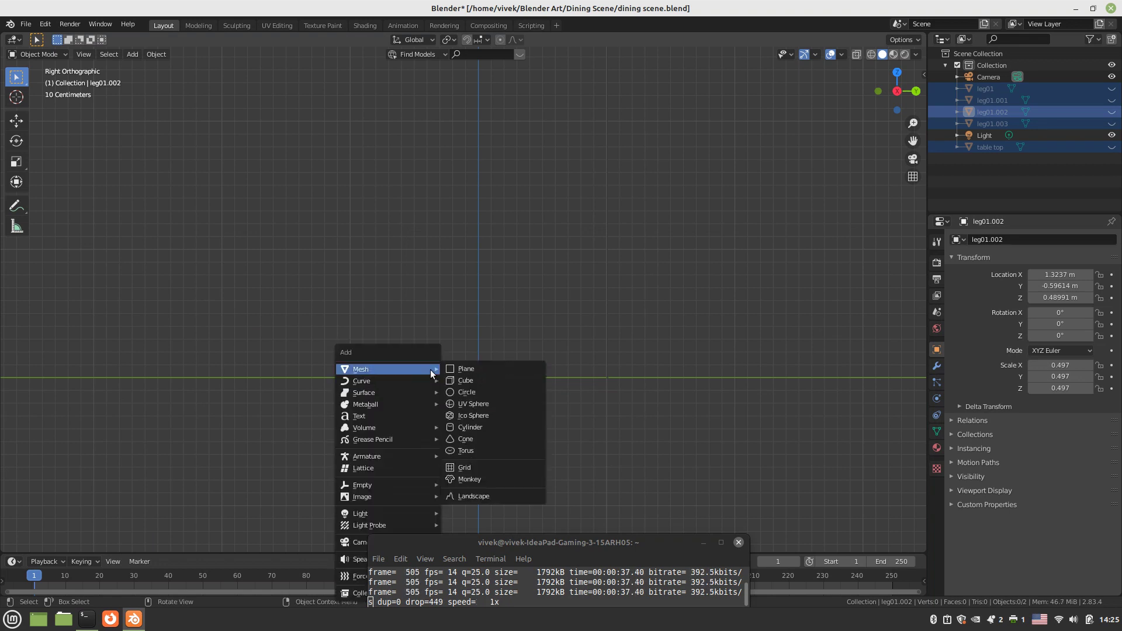
{"action": "left_click", "coordinate": [465, 369]}
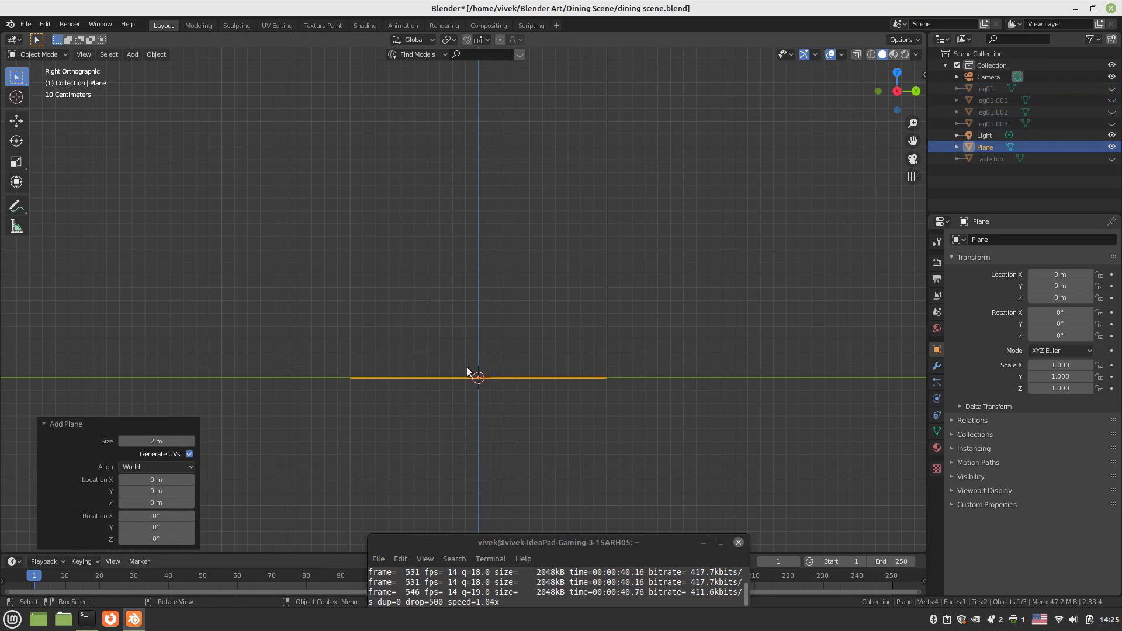
{"action": "middle_click_drag", "start_coordinate": [413, 348], "coordinate": [494, 382]}
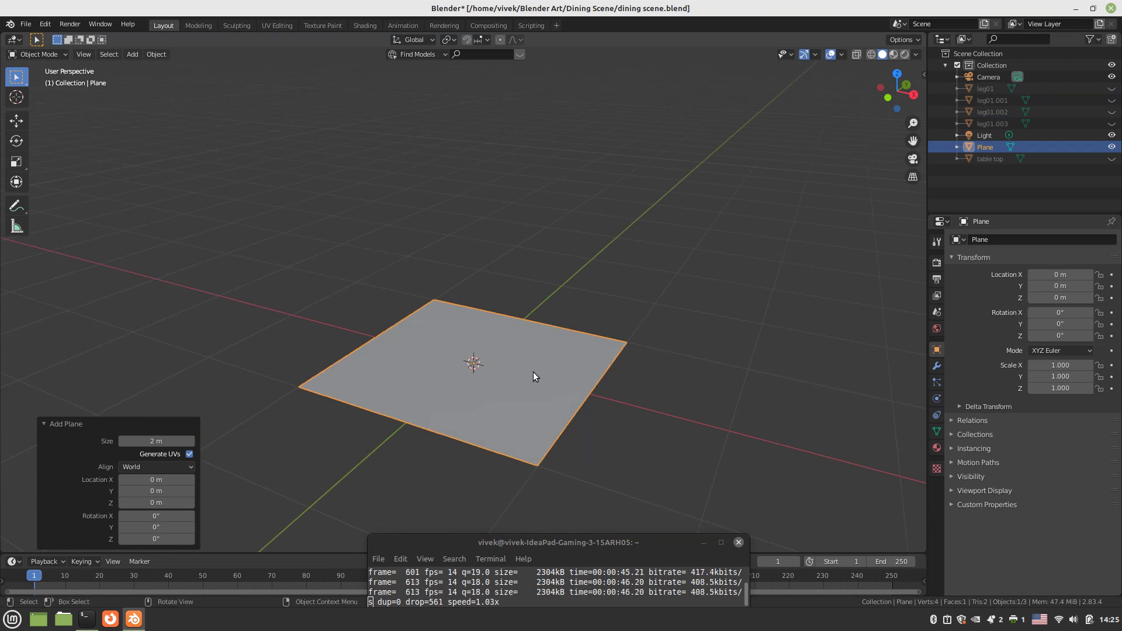
- In Edit Mode, narrow the plane's edge on the negative X side by scaling its two vertices to about 0.704 along Y
{"action": "key", "text": "Tab"}
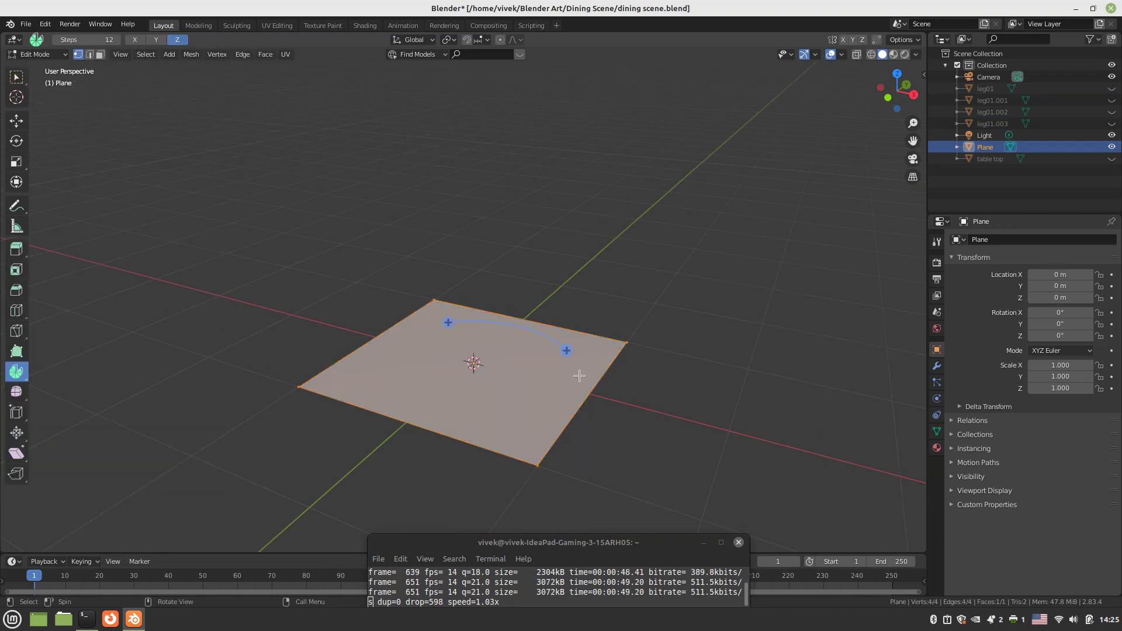
{"action": "left_click", "coordinate": [16, 77]}
{"action": "middle_click_drag", "start_coordinate": [430, 379], "coordinate": [453, 476]}
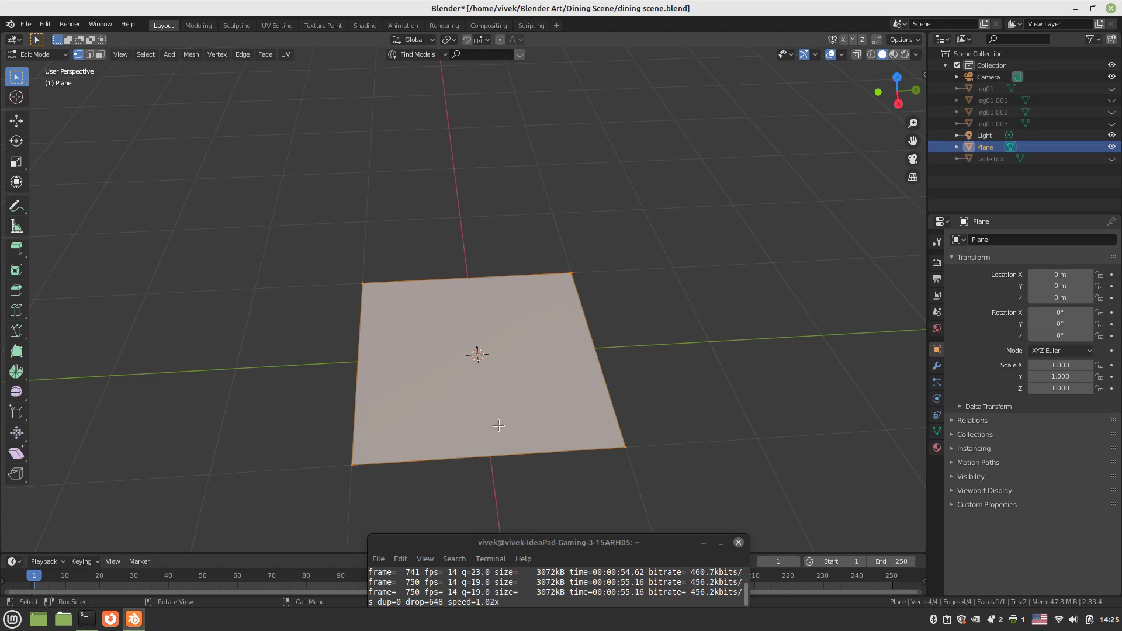
{"action": "left_click", "coordinate": [565, 272]}
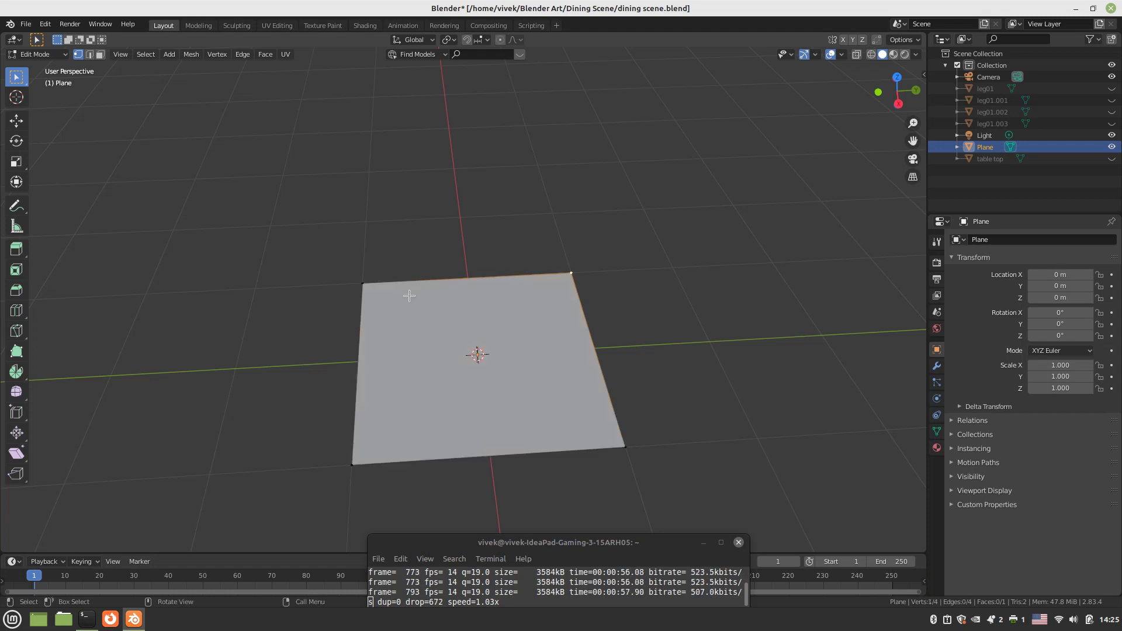
{"action": "left_click", "coordinate": [385, 294], "text": "shift"}
{"action": "key", "text": "s"}
{"action": "key", "text": "x"}
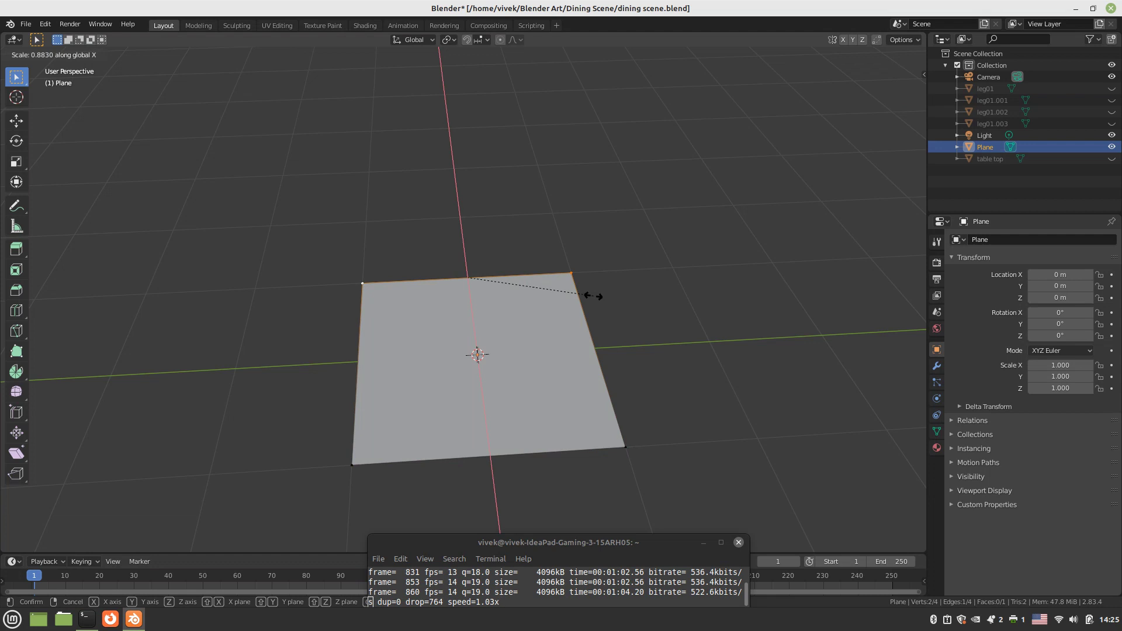
{"action": "key", "text": "y"}
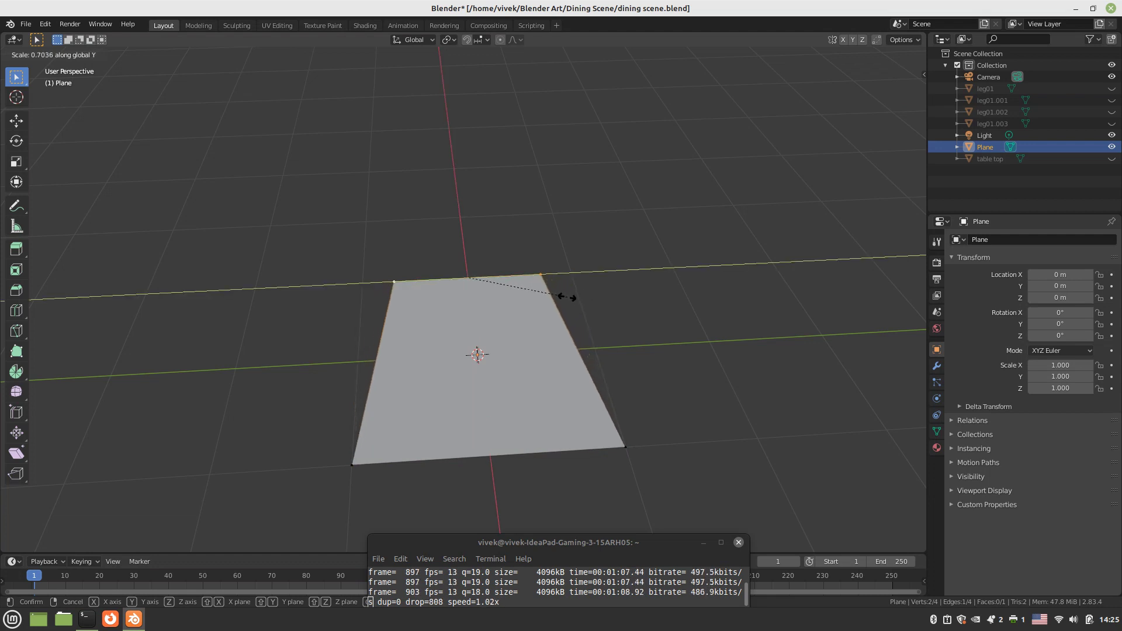
{"action": "left_click", "coordinate": [566, 297]}
{"action": "middle_click_drag", "start_coordinate": [438, 361], "coordinate": [613, 383]}
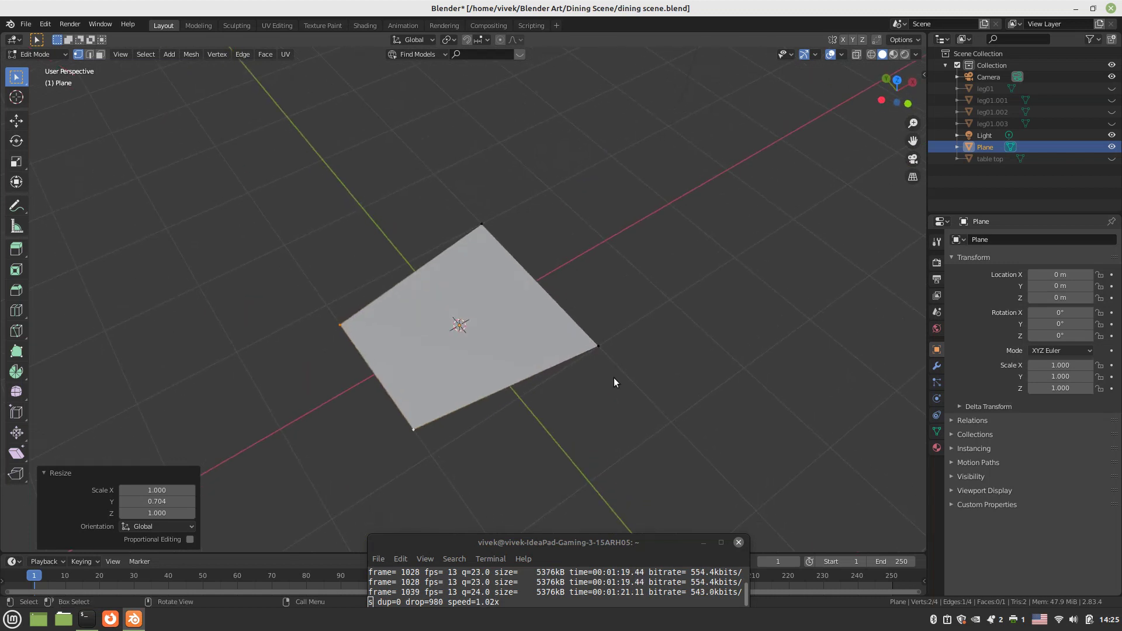
- Back in Object Mode, scale the whole plane along Z in two passes, to a Z scale of about 1.172
{"action": "key", "text": "Tab"}
{"action": "middle_click_drag", "start_coordinate": [501, 362], "coordinate": [505, 333]}
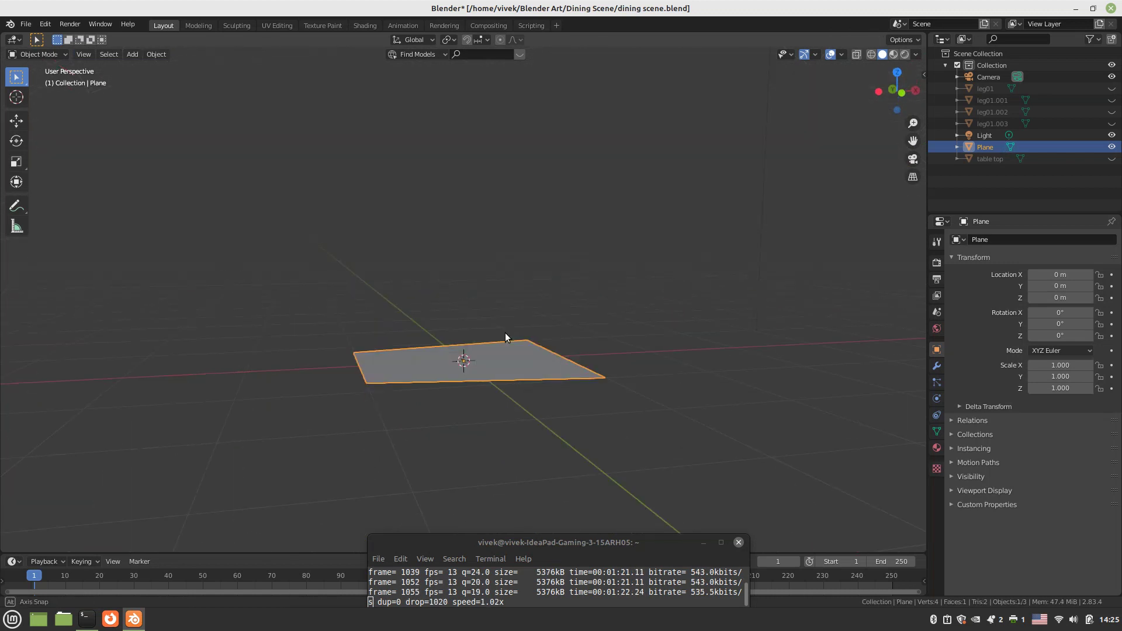
{"action": "key", "text": "s"}
{"action": "key", "text": "z"}
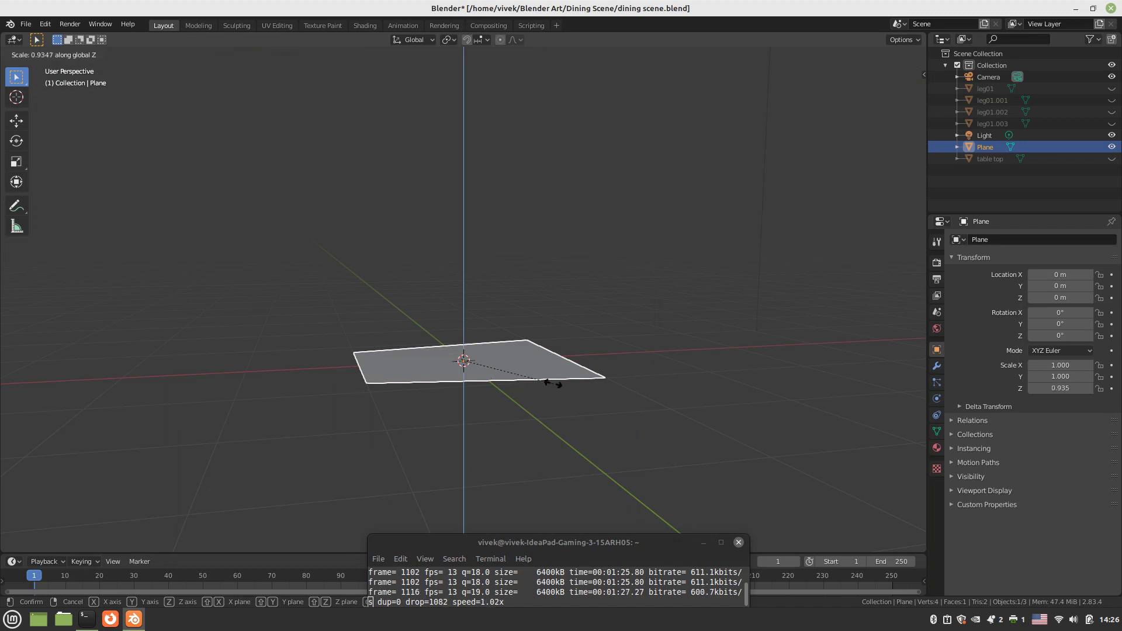
{"action": "left_click", "coordinate": [565, 331]}
{"action": "middle_click_drag", "start_coordinate": [565, 332], "coordinate": [652, 454]}
{"action": "key", "text": "s"}
{"action": "key", "text": "z"}
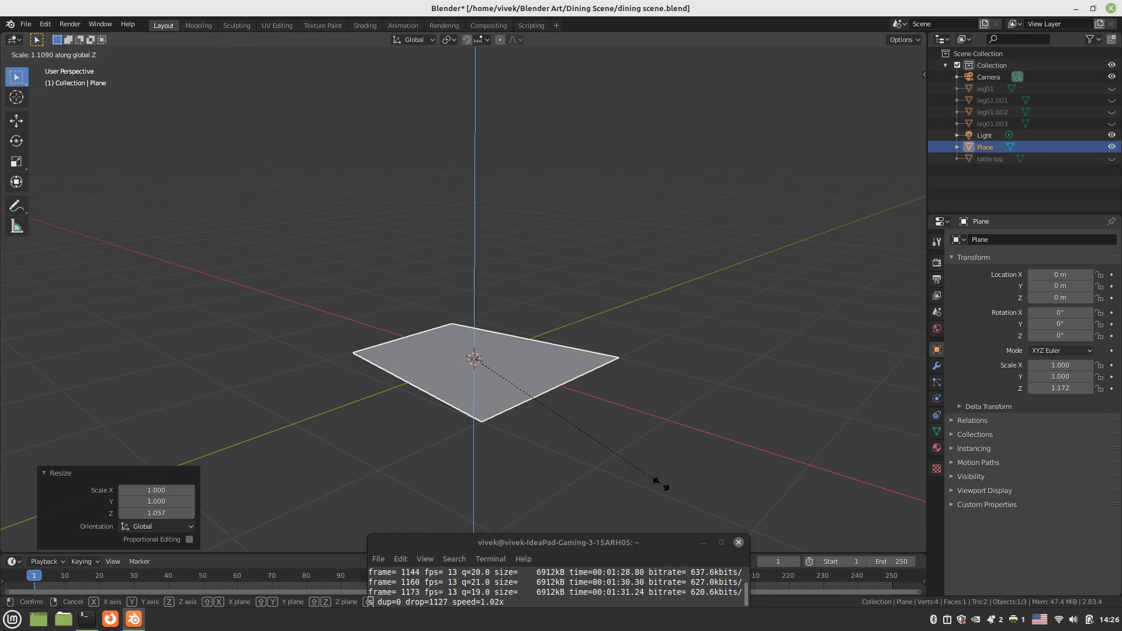
{"action": "left_click", "coordinate": [661, 484]}
{"action": "middle_click_drag", "start_coordinate": [528, 234], "coordinate": [549, 308]}
- Extrude the whole plane about 0.095 m upward along Z in Edit Mode to form a seat slab
{"action": "key", "text": "Tab"}
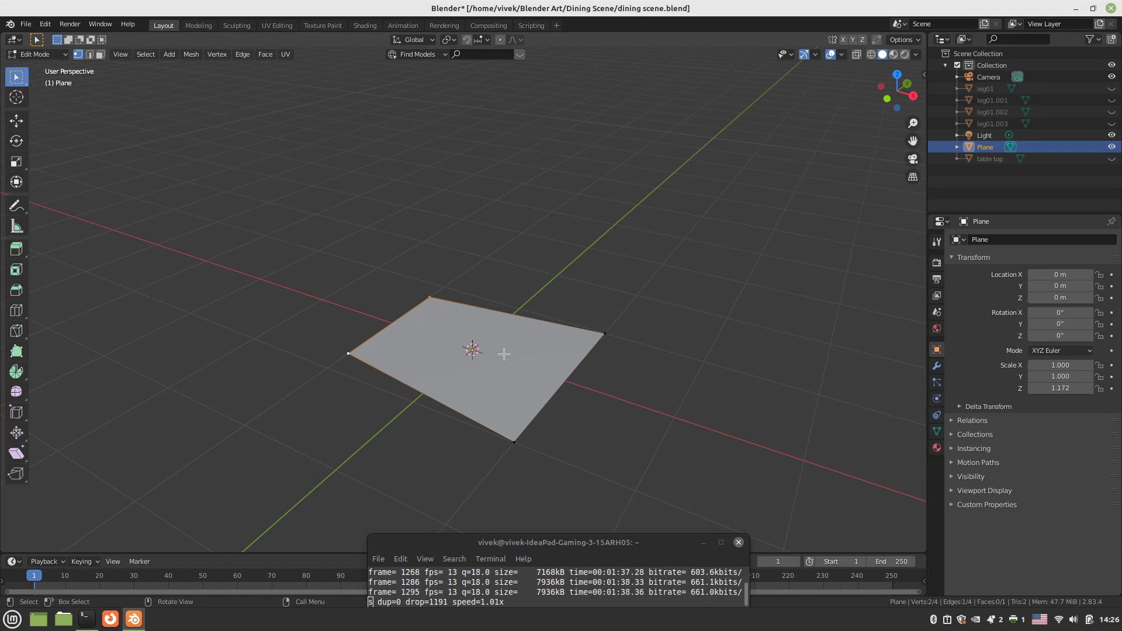
{"action": "key", "text": "a"}
{"action": "key", "text": "e"}
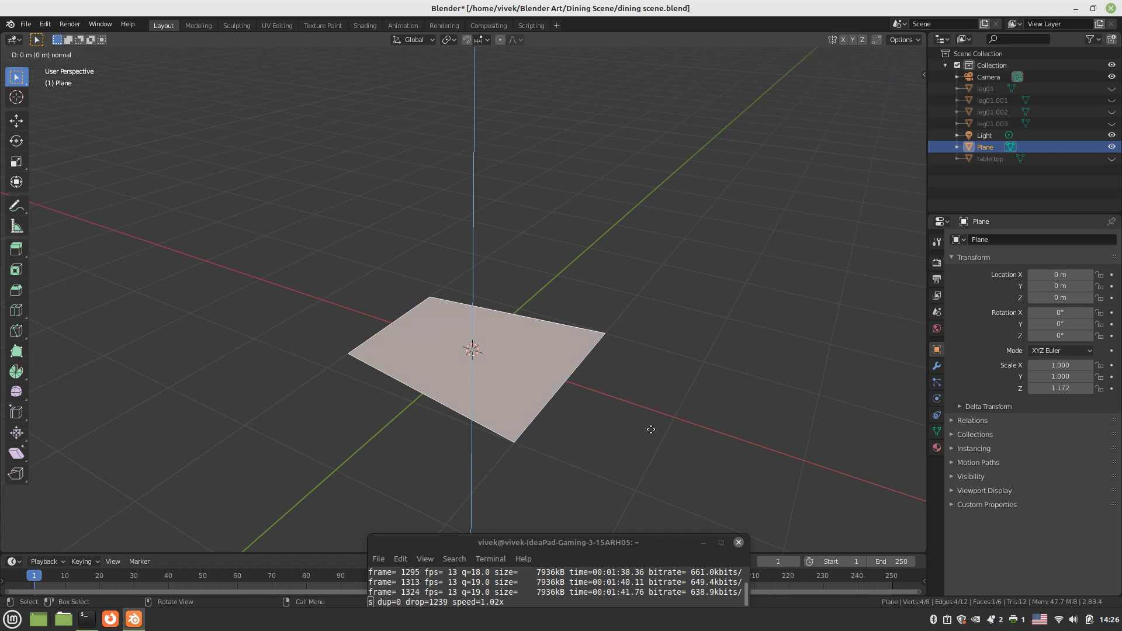
{"action": "key", "text": "z"}
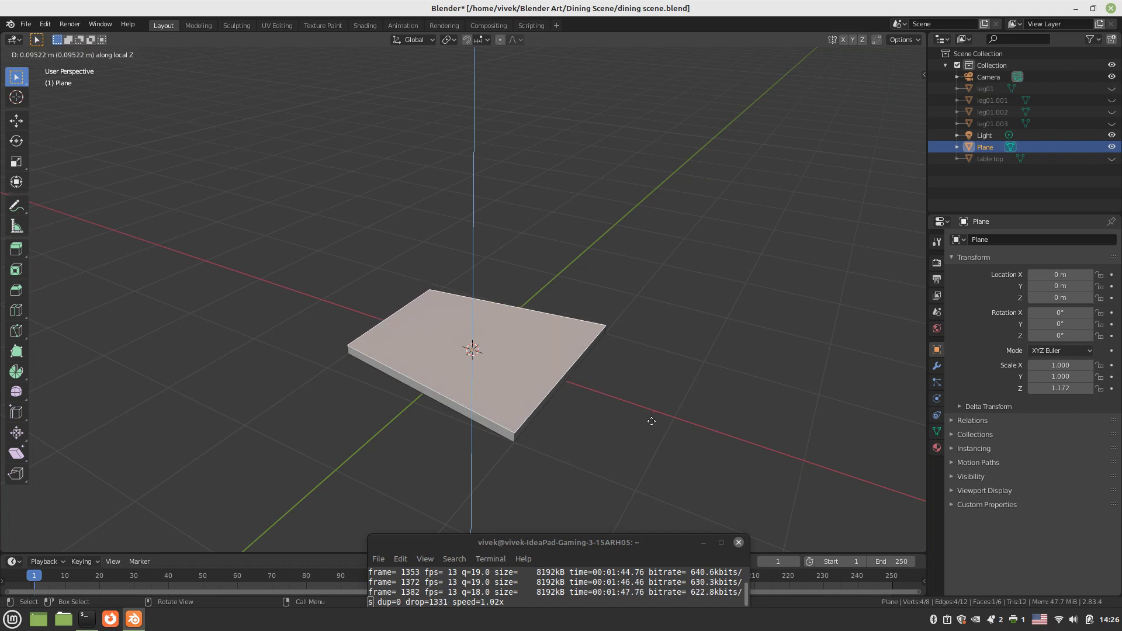
{"action": "left_click", "coordinate": [650, 421]}
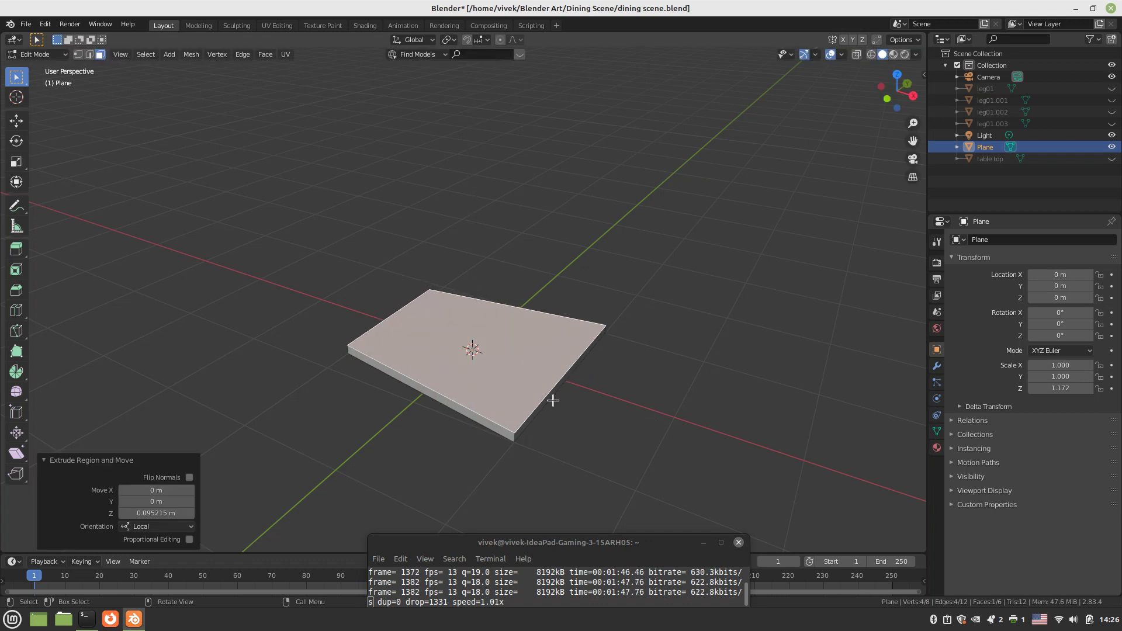
- Scale the slab's top face down uniformly to about 0.977 to taper its sides
{"action": "middle_click_drag", "start_coordinate": [553, 400], "coordinate": [654, 421]}
{"action": "key", "text": "s"}
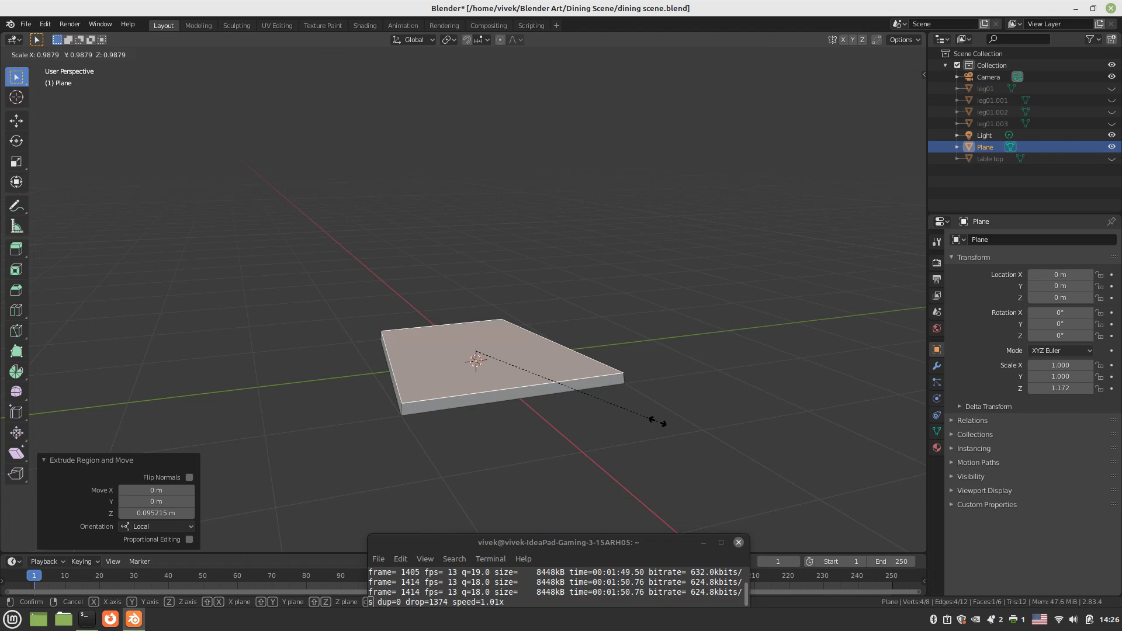
{"action": "left_click", "coordinate": [659, 422]}
{"action": "middle_click_drag", "start_coordinate": [659, 422], "coordinate": [679, 391]}
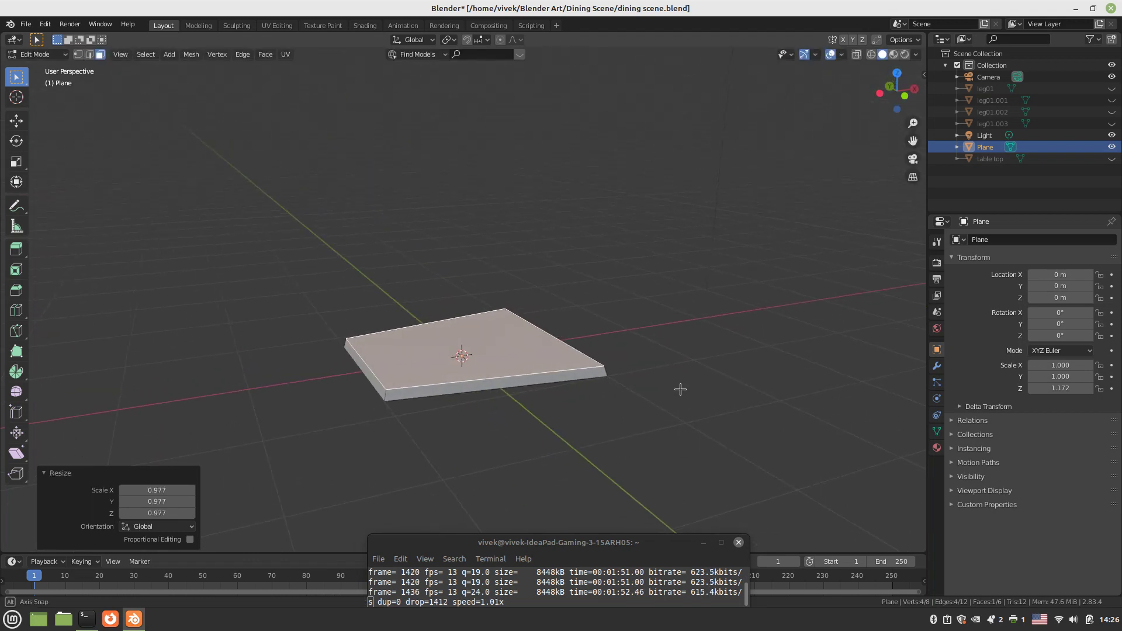
- Move the top edge at the slab's narrow end inward about 0.104 m along X to slope the end face
{"action": "middle_click_drag", "start_coordinate": [674, 386], "coordinate": [507, 296]}
{"action": "key", "text": "2"}
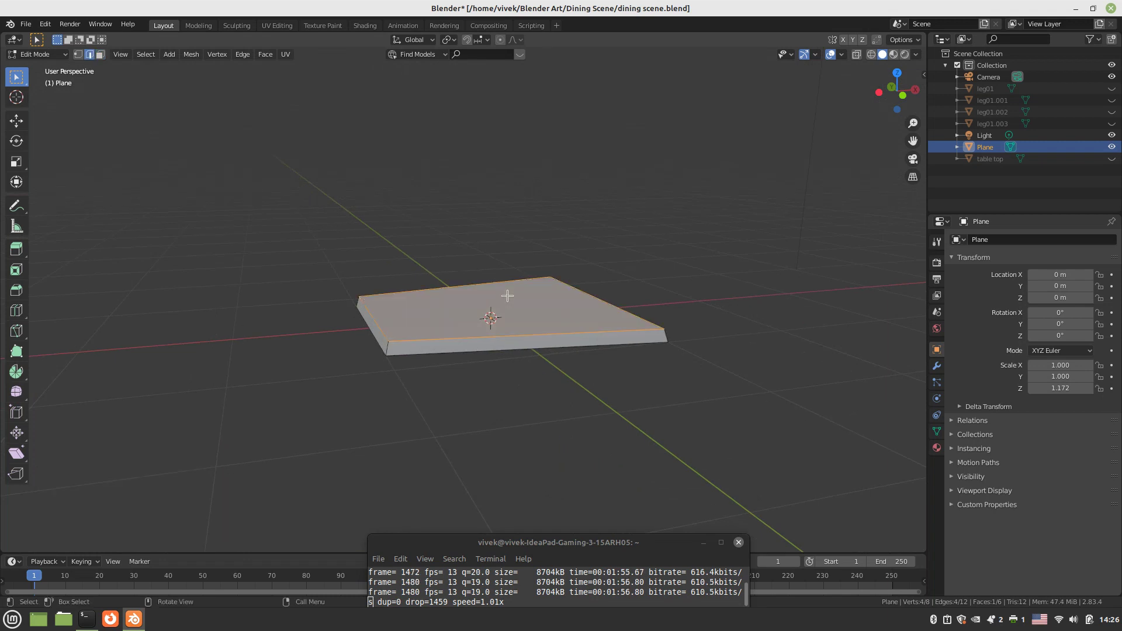
{"action": "left_click", "coordinate": [507, 296]}
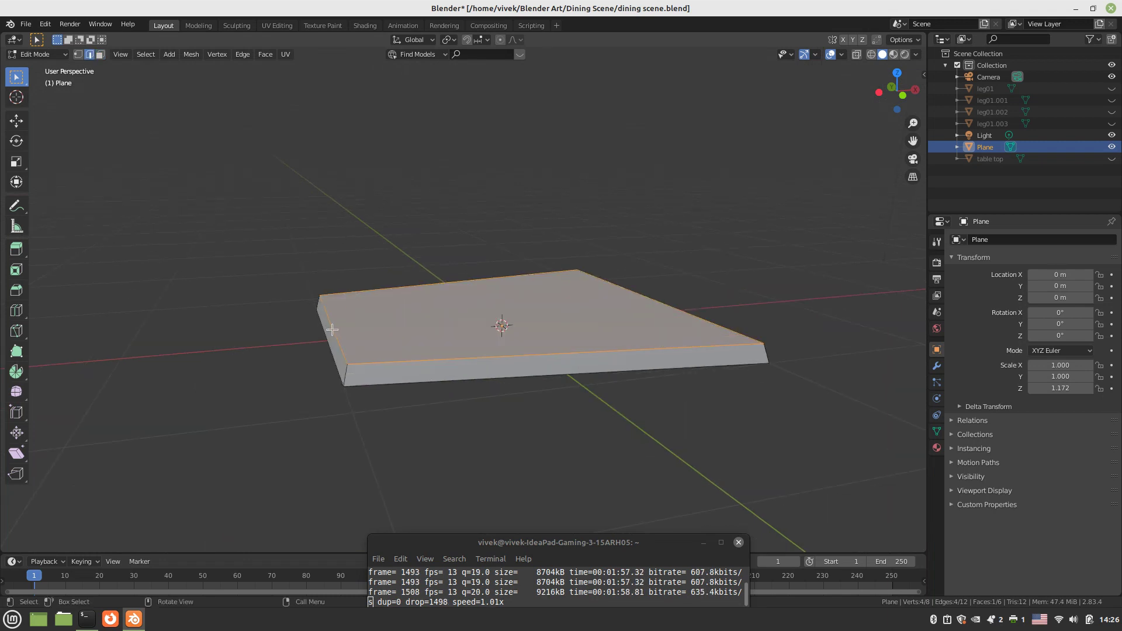
{"action": "middle_click_drag", "start_coordinate": [333, 330], "coordinate": [368, 339]}
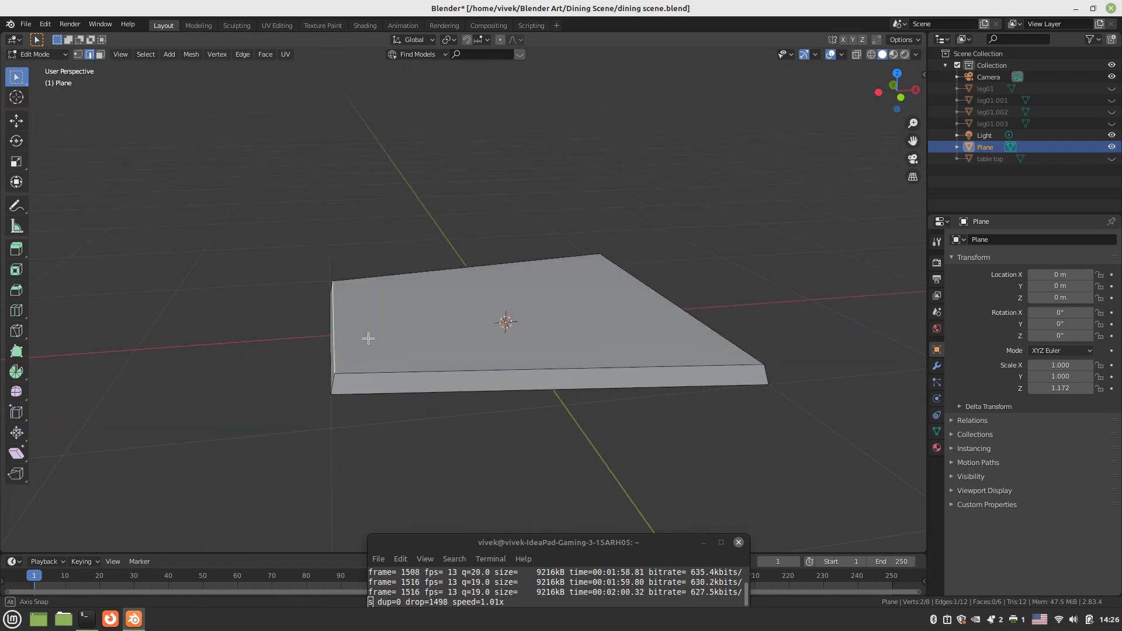
{"action": "key", "text": "g"}
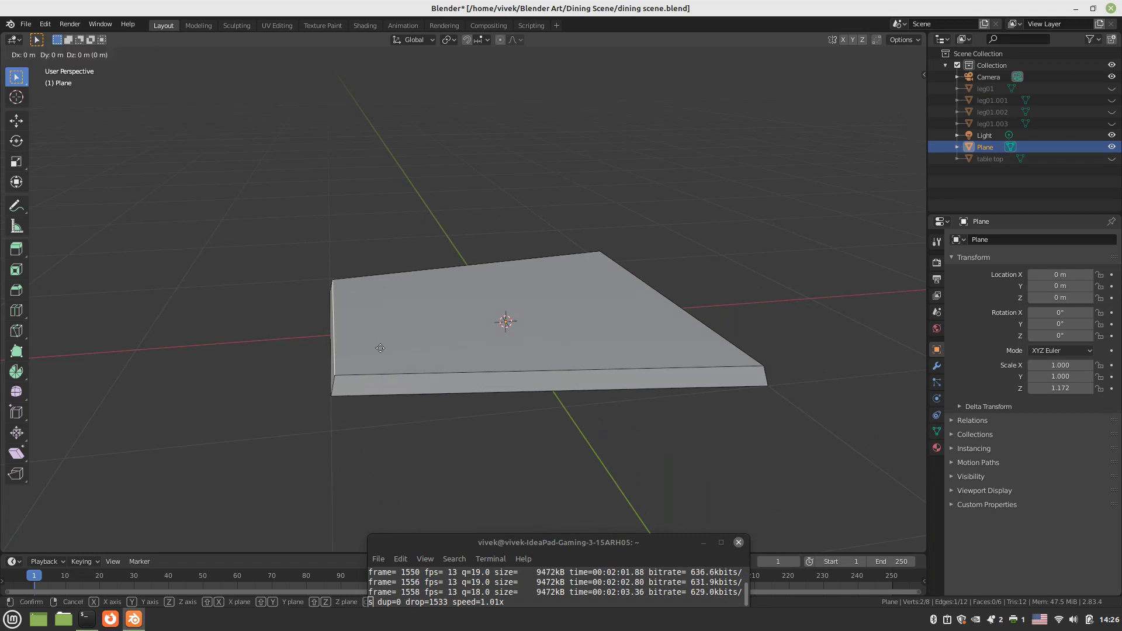
{"action": "key", "text": "x"}
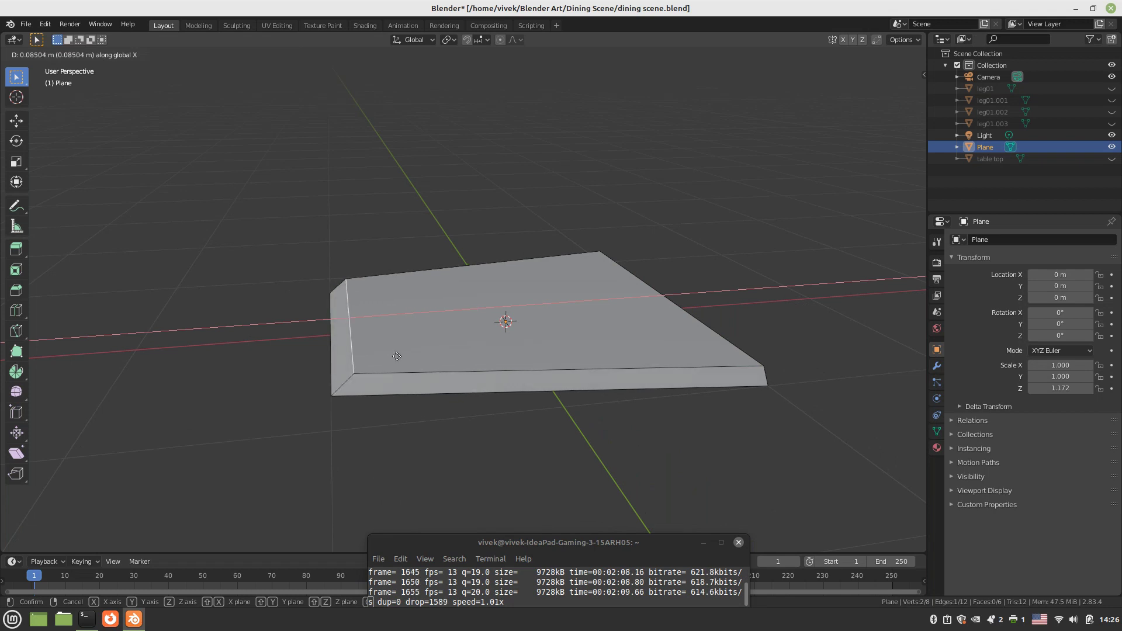
{"action": "left_click", "coordinate": [400, 356]}
{"action": "middle_click_drag", "start_coordinate": [401, 355], "coordinate": [433, 330]}
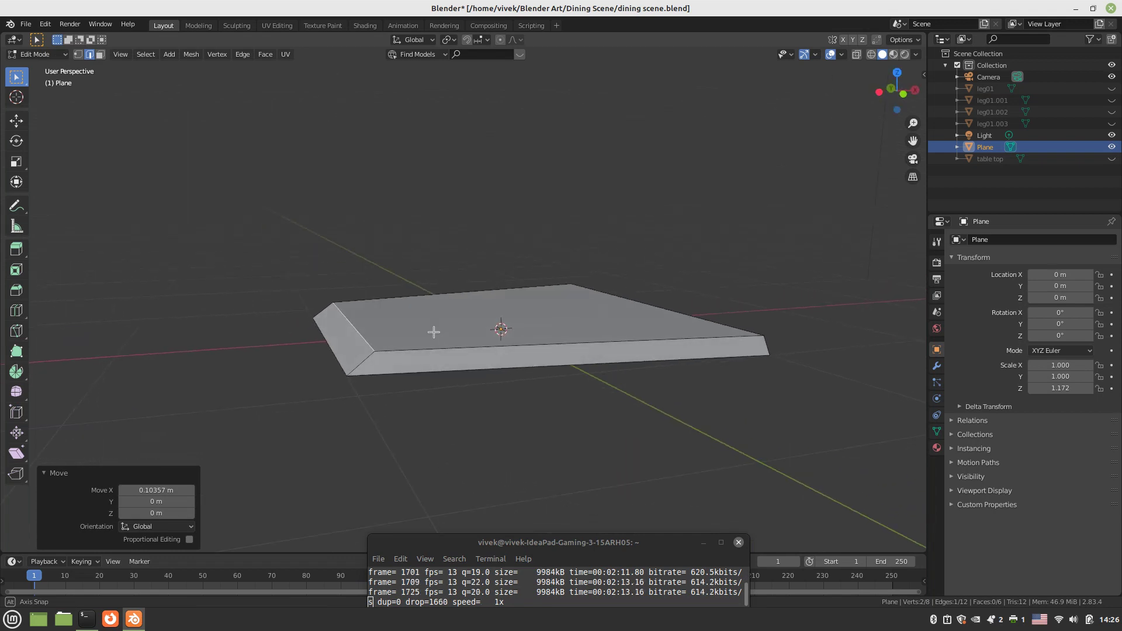
- Extrude the sloped face at the narrow end about 1.6 m along its normal as a backrest, and inspect it in front orthographic view
{"action": "key", "text": "3"}
{"action": "left_click", "coordinate": [403, 377]}
{"action": "middle_click_drag", "start_coordinate": [401, 378], "coordinate": [393, 380]}
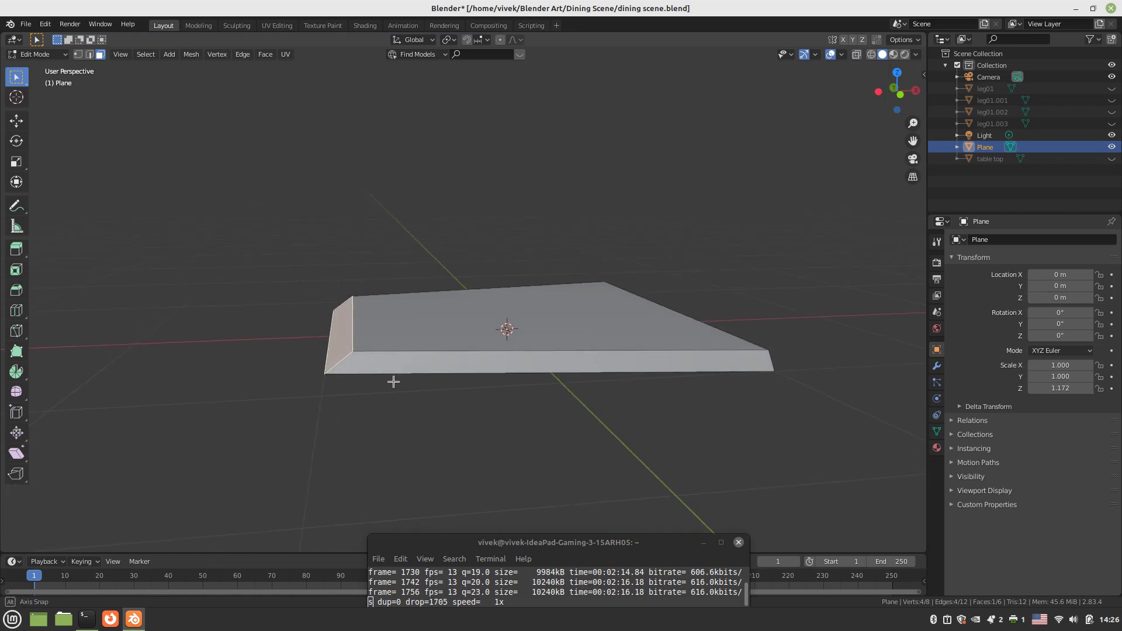
{"action": "key", "text": "e"}
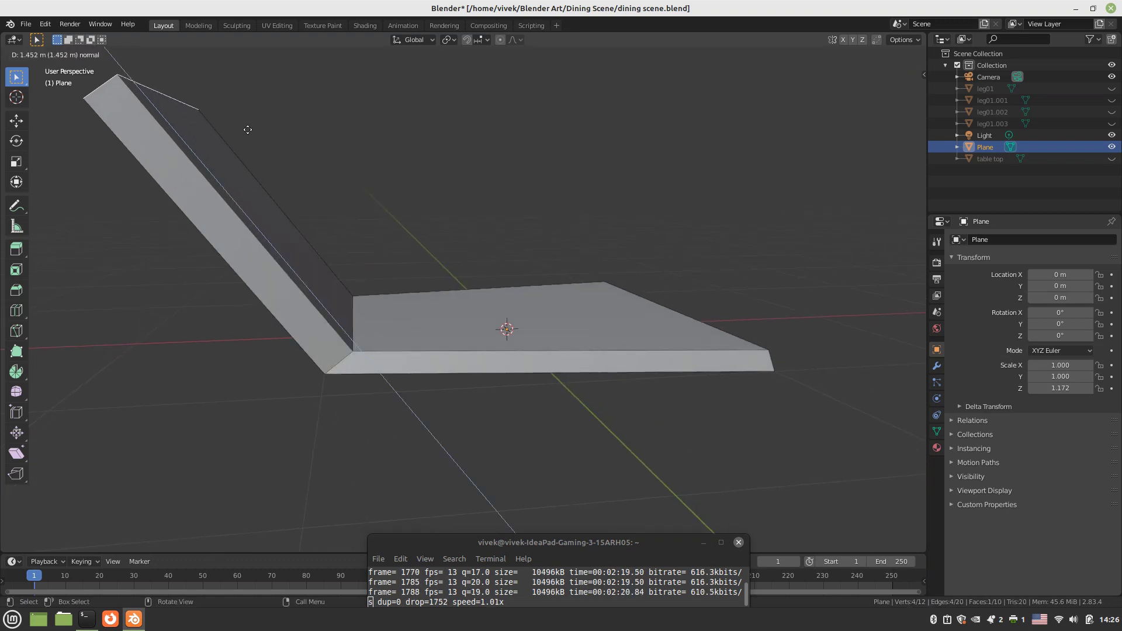
{"action": "left_click", "coordinate": [295, 170]}
{"action": "middle_click_drag", "start_coordinate": [295, 170], "coordinate": [447, 287]}
{"action": "key", "text": "KP_5"}
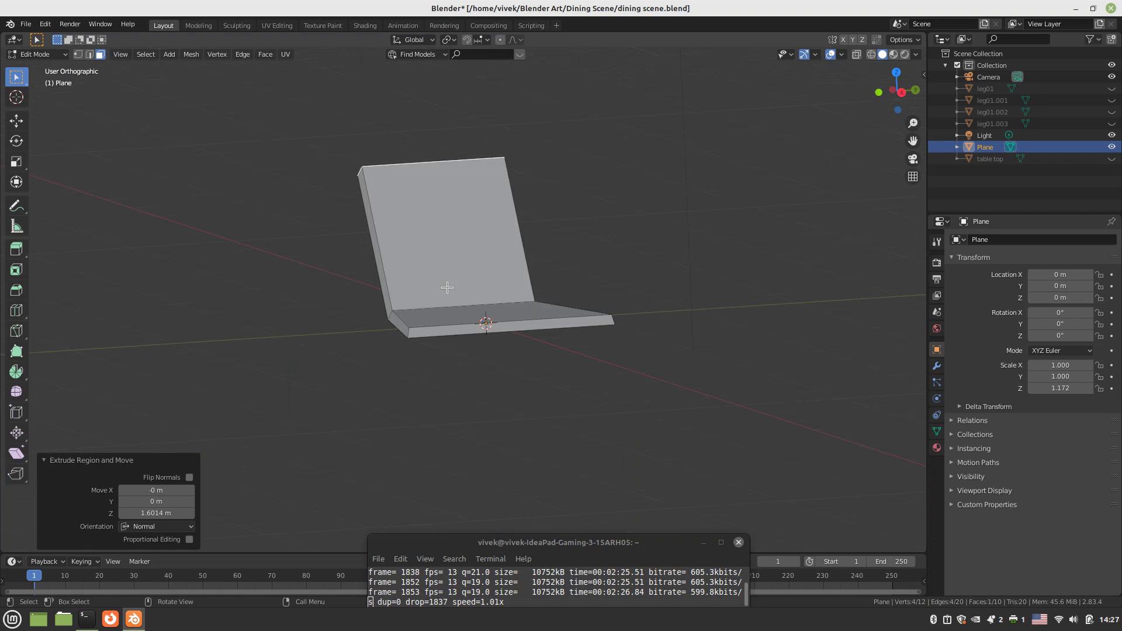
{"action": "key", "text": "KP_1"}
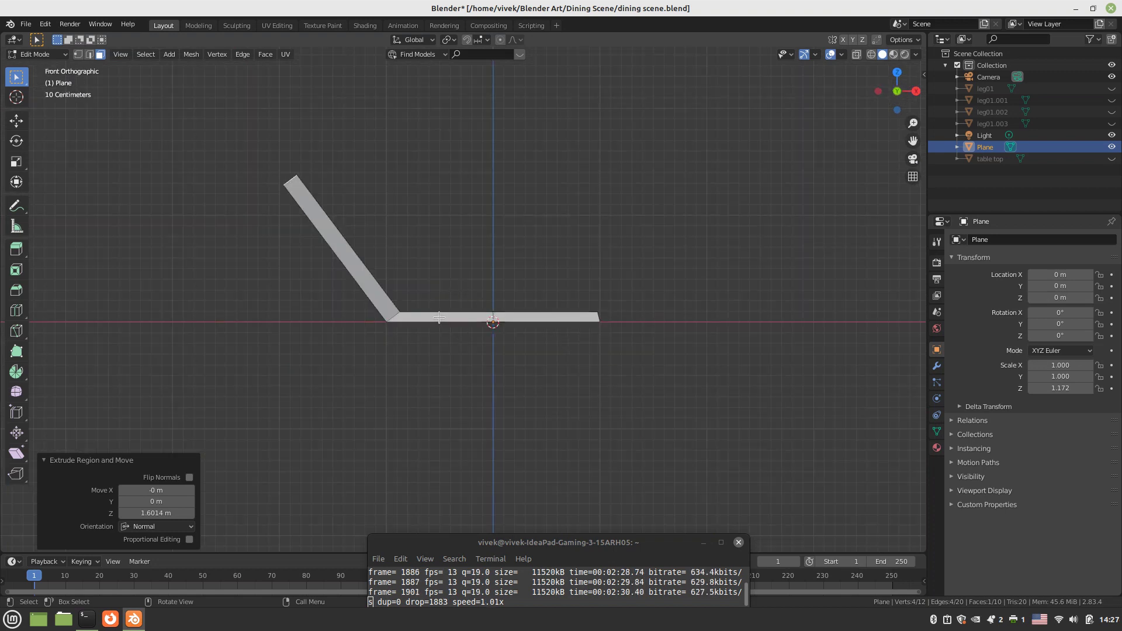
- Move the backrest's top face about 0.716 m along X toward the seat to make the backrest steeper
{"action": "key", "text": "g"}
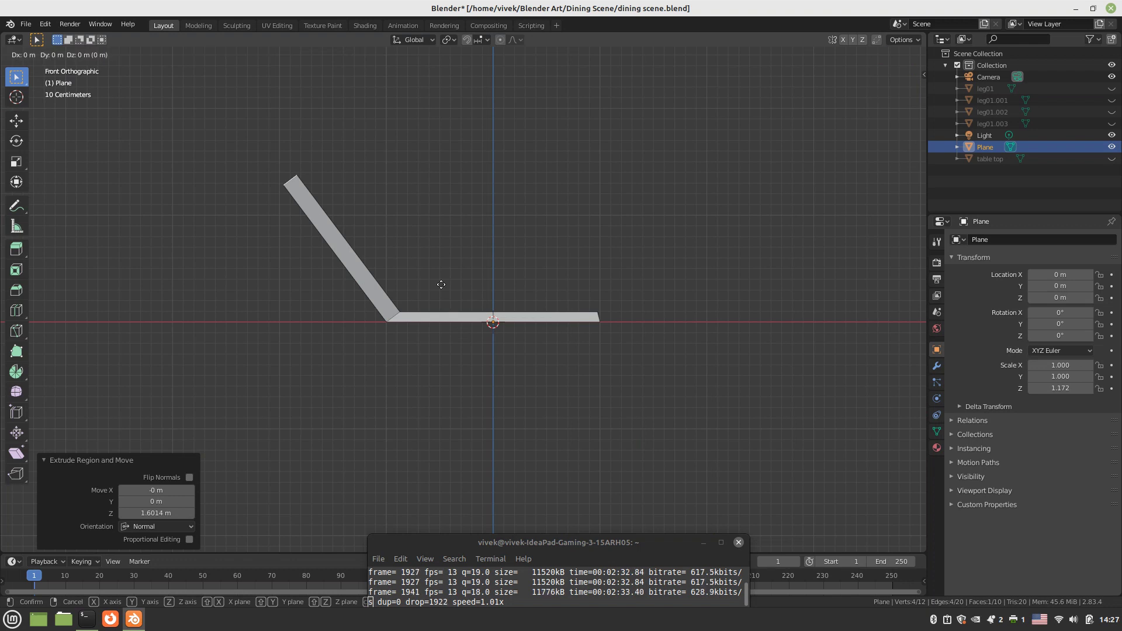
{"action": "key", "text": "x"}
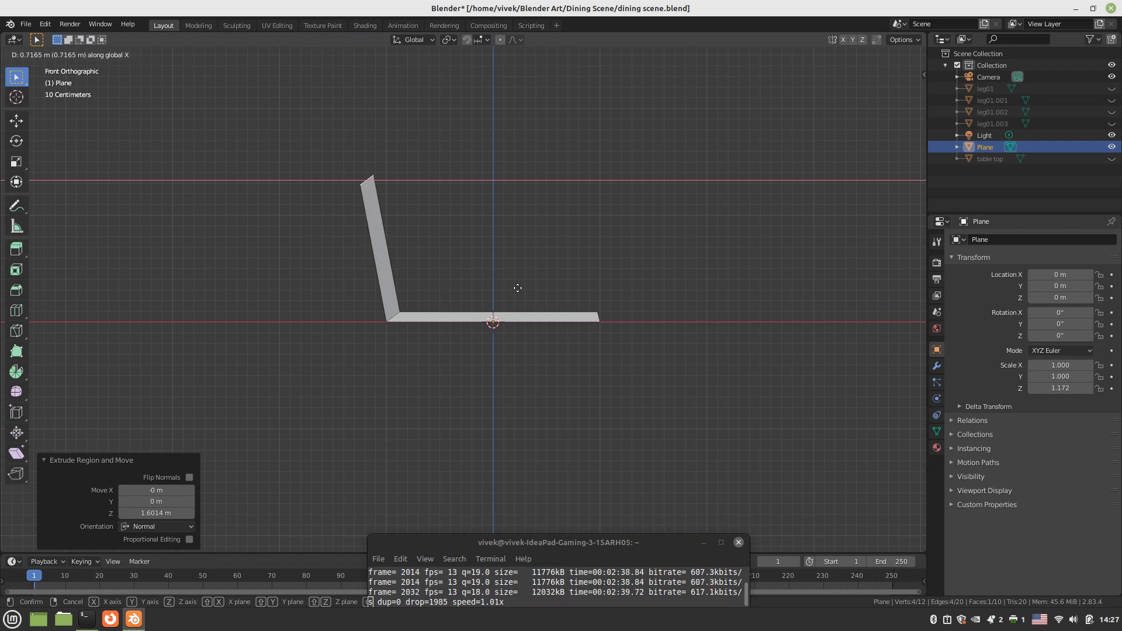
{"action": "left_click", "coordinate": [517, 288]}
{"action": "middle_click_drag", "start_coordinate": [489, 273], "coordinate": [547, 317]}
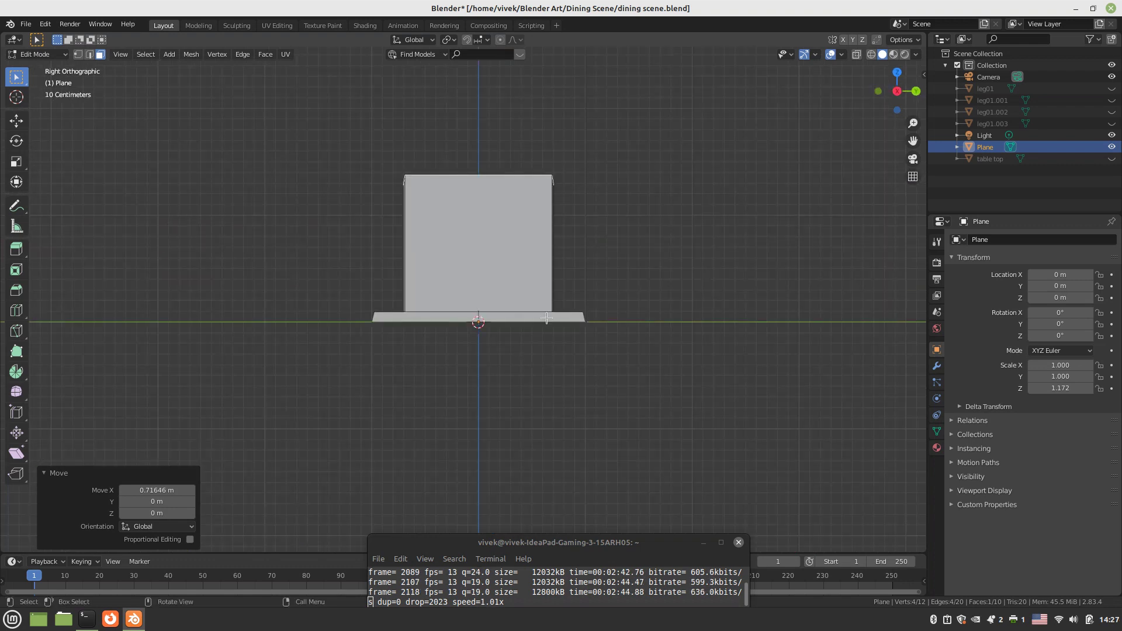
- Raise the backrest's top face about 0.525 m along Z to make the backrest taller
{"action": "key", "text": "KP_1"}
{"action": "key", "text": "g"}
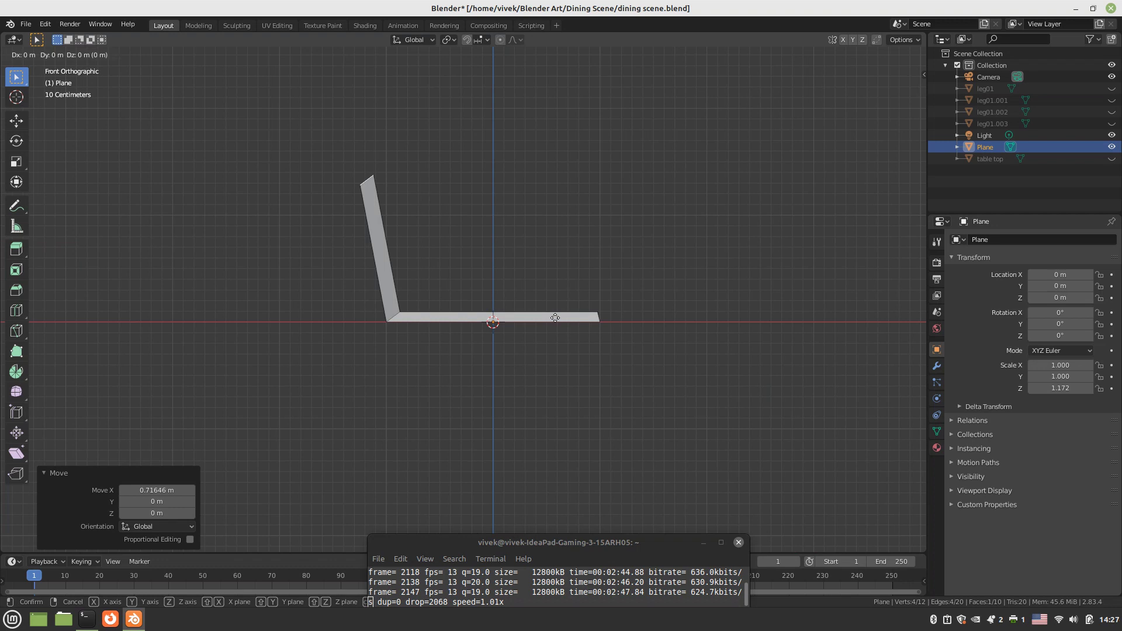
{"action": "key", "text": "z"}
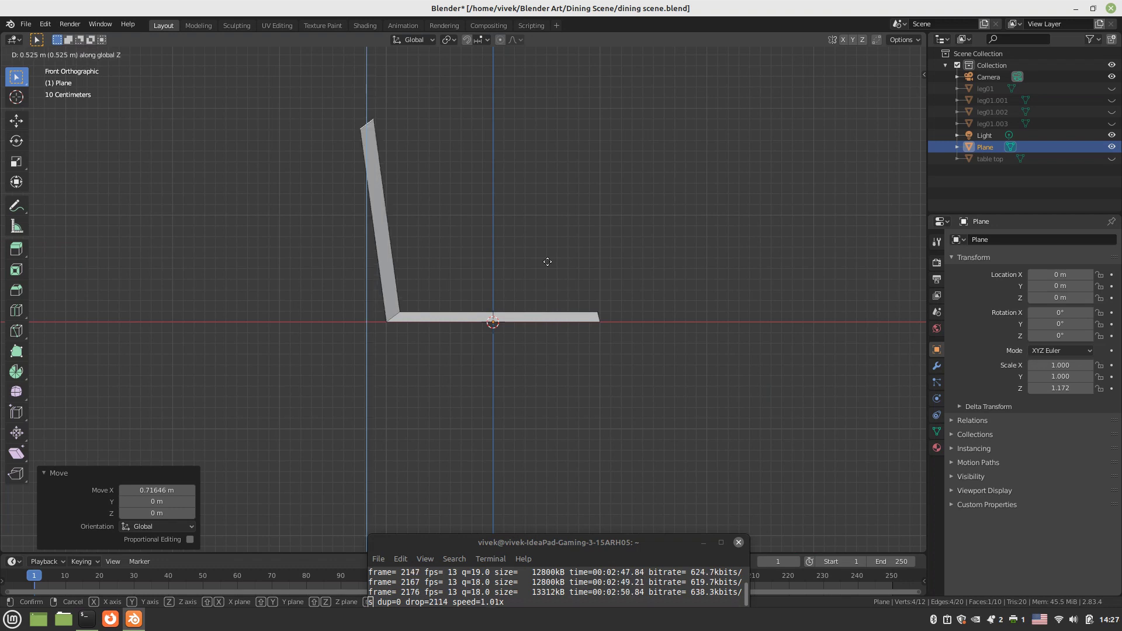
{"action": "left_click", "coordinate": [547, 262]}
{"action": "middle_click_drag", "start_coordinate": [548, 261], "coordinate": [464, 259]}
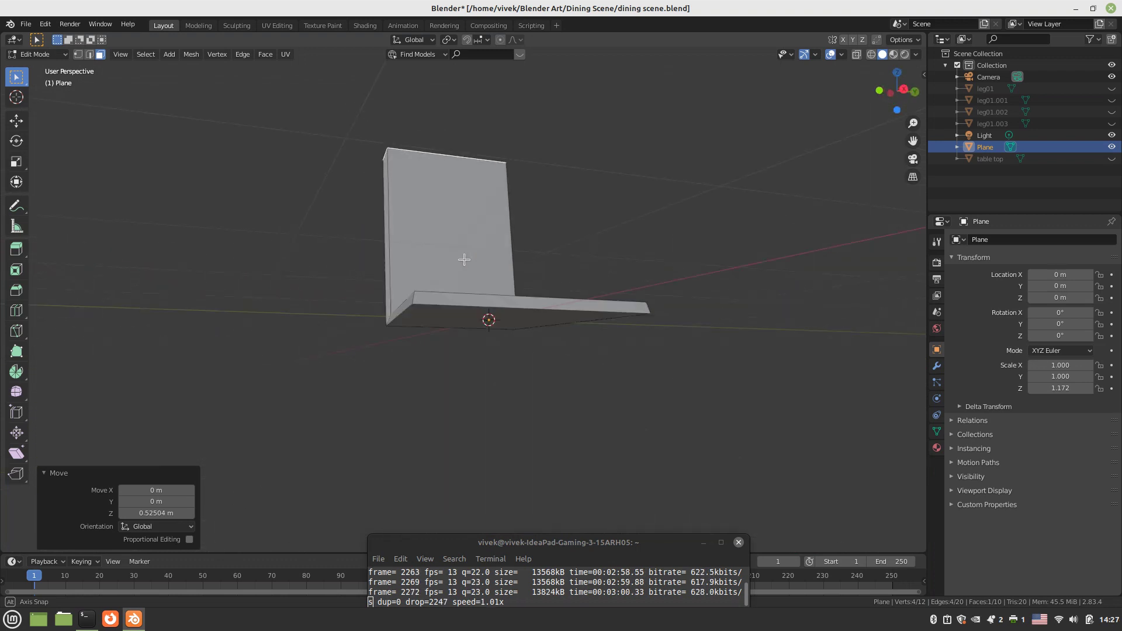
{"action": "middle_click_drag", "start_coordinate": [418, 343], "coordinate": [510, 344]}
- Add five evenly spaced loop cuts across the seat, parallel to its wide front edge, without sliding them
{"action": "left_click", "coordinate": [454, 313]}
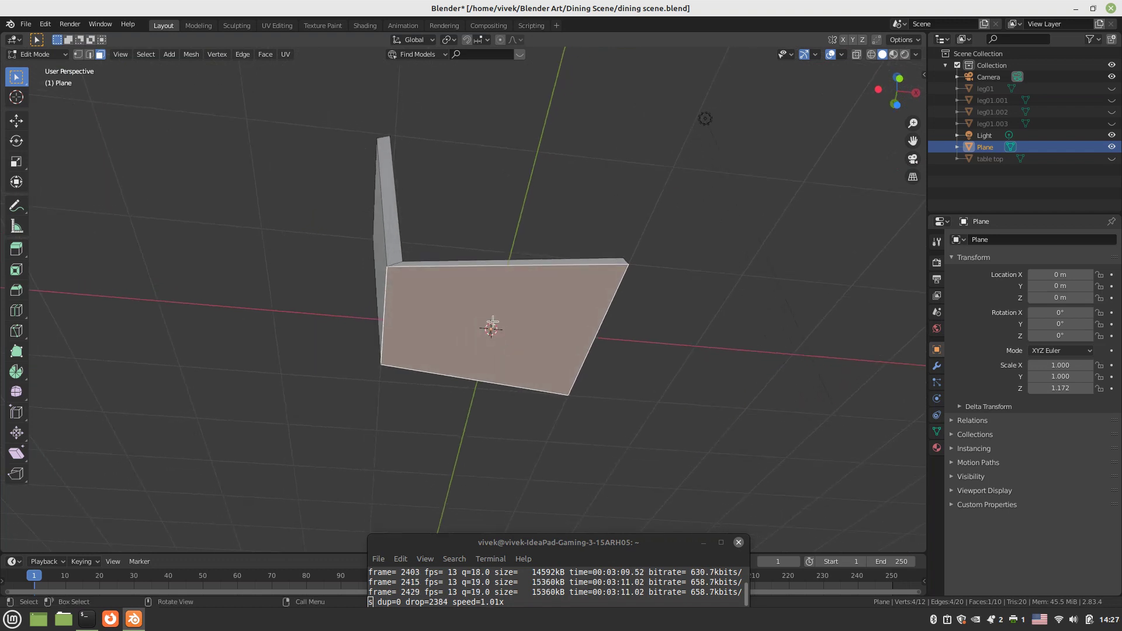
{"action": "key", "text": "ctrl+r"}
{"action": "scroll", "coordinate": [537, 253], "scroll_direction": "up", "scroll_amount": 1}
{"action": "scroll", "coordinate": [537, 253], "scroll_direction": "up", "scroll_amount": 2}
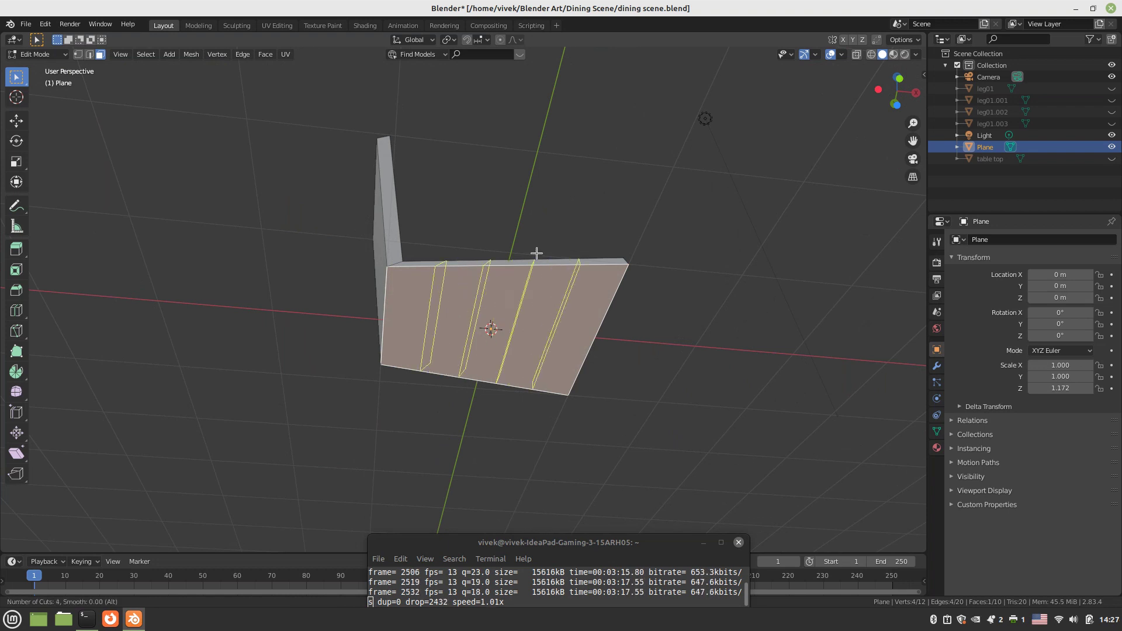
{"action": "scroll", "coordinate": [537, 253], "scroll_direction": "up", "scroll_amount": 1}
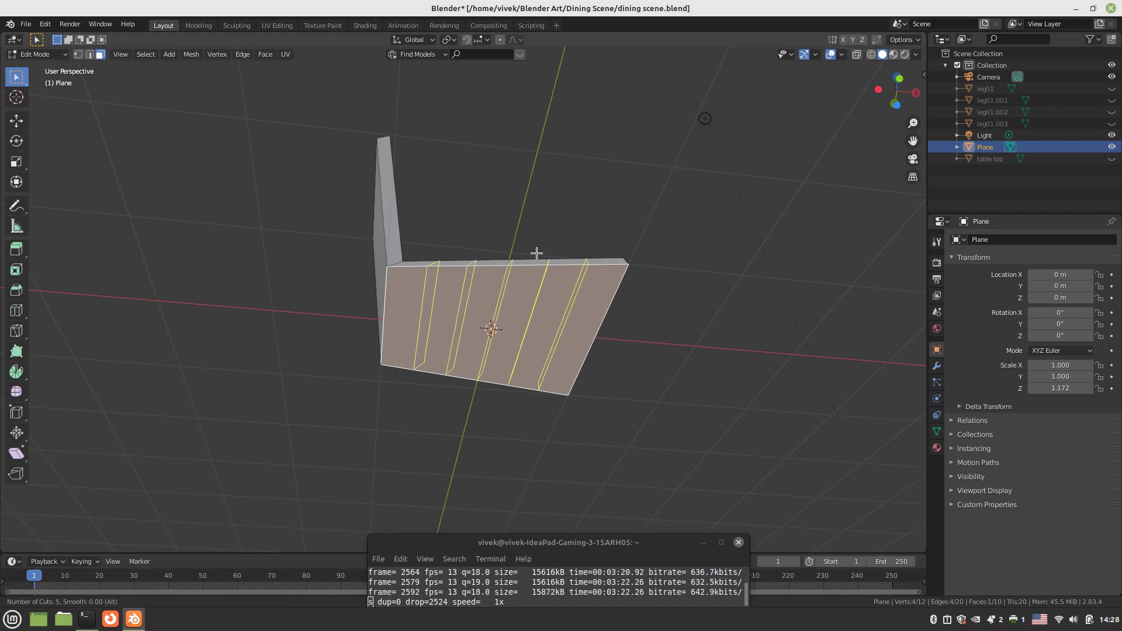
{"action": "left_click", "coordinate": [536, 253]}
{"action": "right_click", "coordinate": [537, 253]}
{"action": "middle_click_drag", "start_coordinate": [536, 253], "coordinate": [548, 327]}
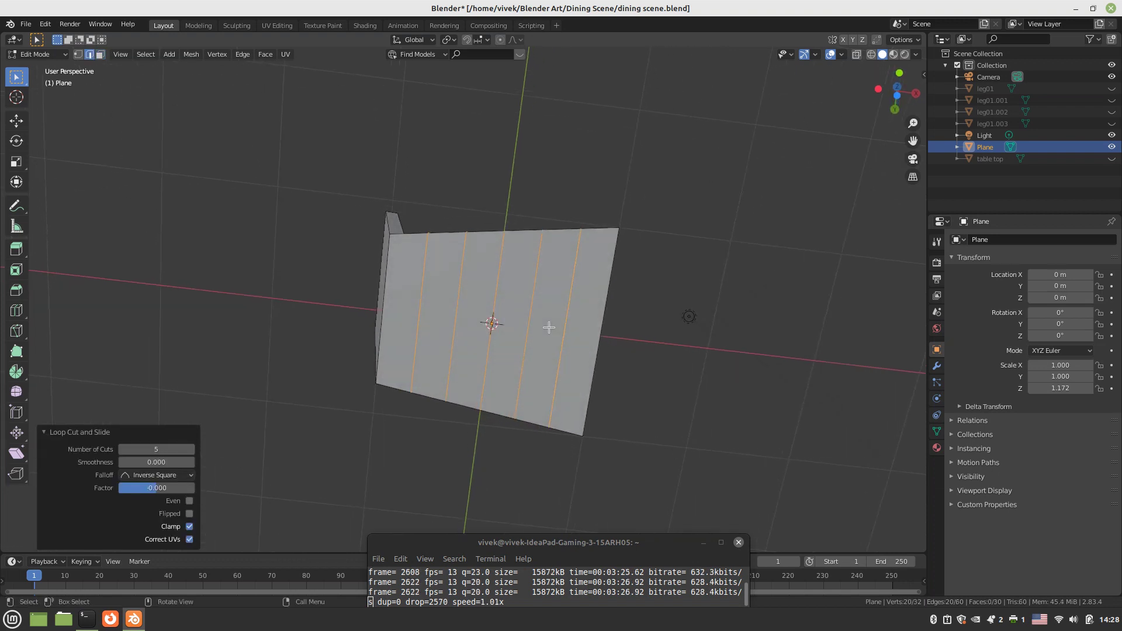
- Add five loop cuts running lengthwise along the seat and up the backrest to form a grid
{"action": "scroll", "coordinate": [549, 327], "scroll_direction": "up", "scroll_amount": 2}
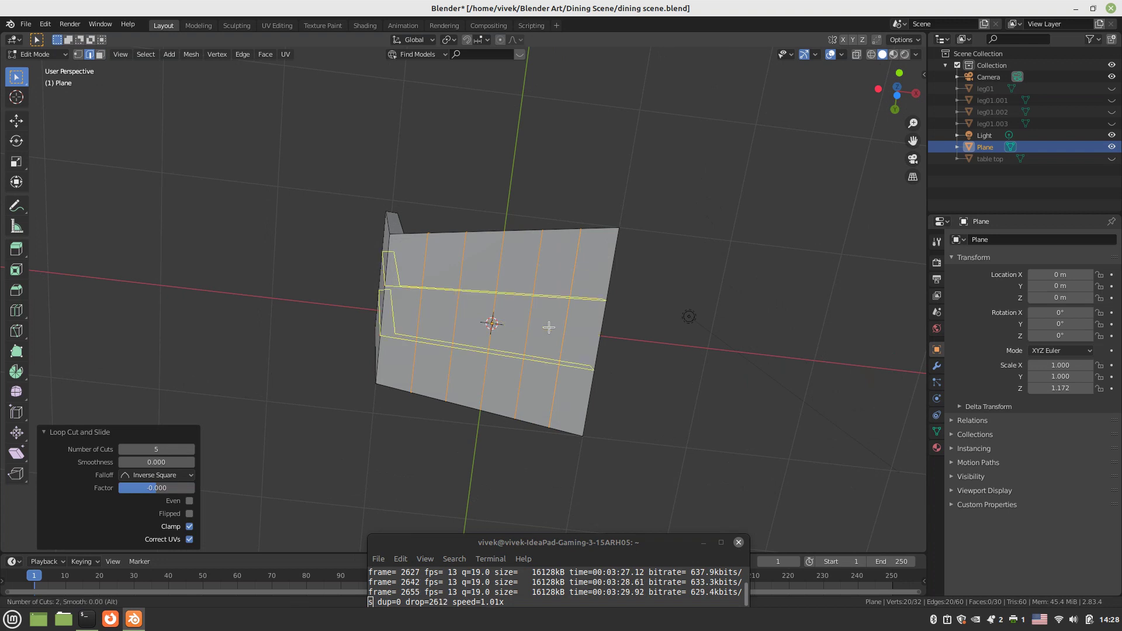
{"action": "scroll", "coordinate": [549, 327], "scroll_direction": "up", "scroll_amount": 2}
{"action": "left_click", "coordinate": [550, 327]}
{"action": "left_click", "coordinate": [549, 327]}
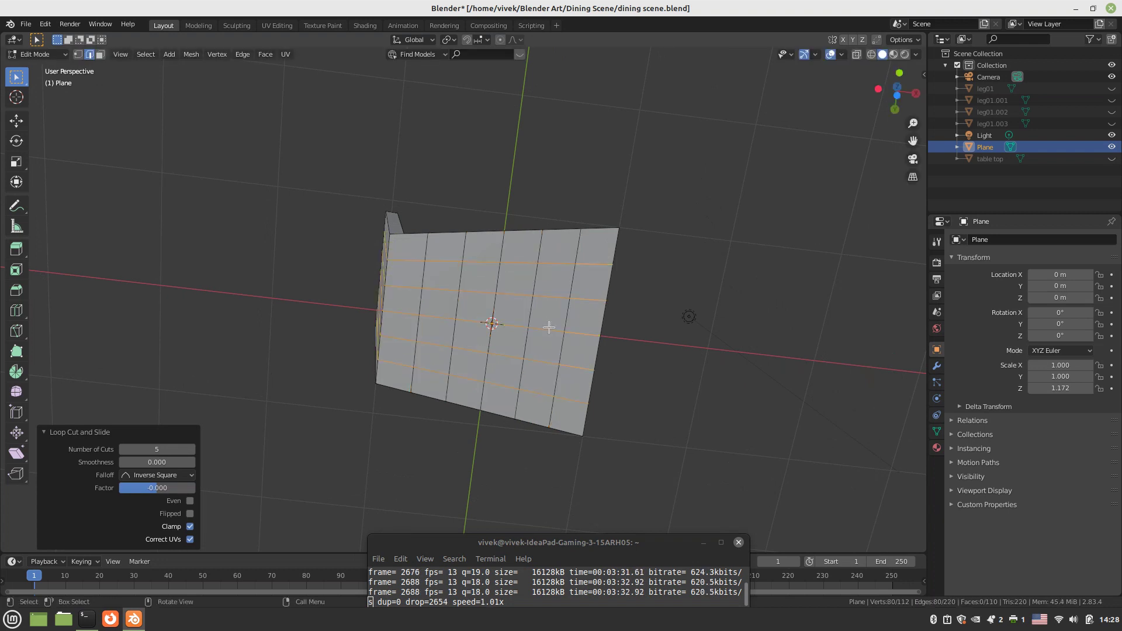
{"action": "left_click", "coordinate": [668, 301]}
- Extrude four grid faces near the corners of the seat's underside, one cell in from the edges, about 0.919 m downward as legs
{"action": "middle_click_drag", "start_coordinate": [493, 257], "coordinate": [496, 186]}
{"action": "key", "text": "3"}
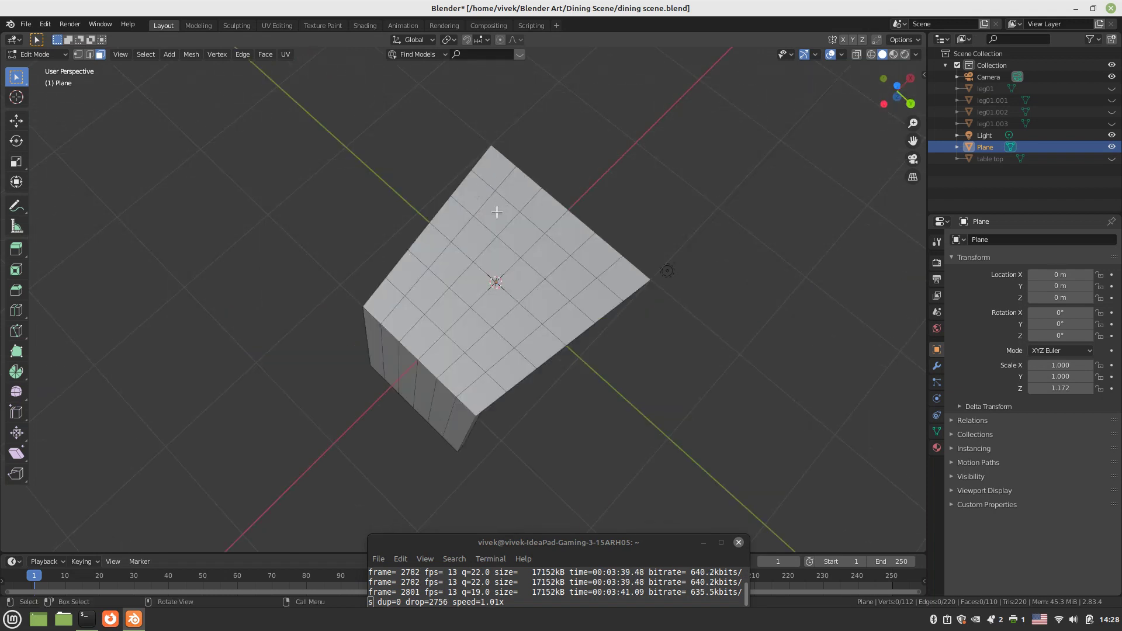
{"action": "left_click", "coordinate": [497, 212]}
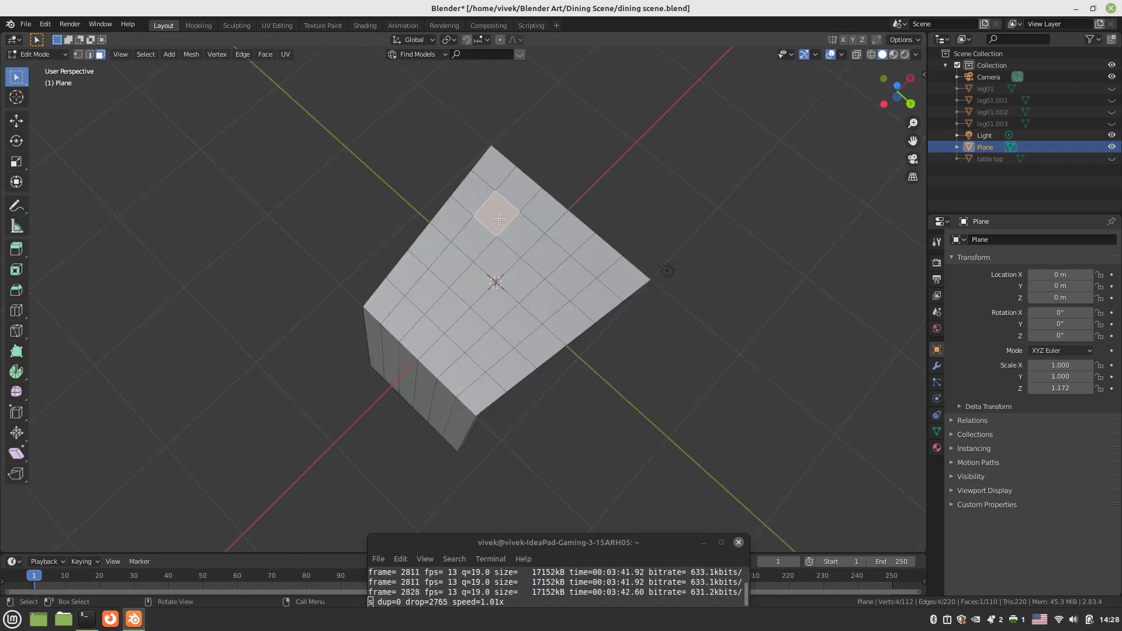
{"action": "left_click", "coordinate": [572, 279], "text": "shift"}
{"action": "left_click", "coordinate": [424, 292], "text": "shift"}
{"action": "left_click", "coordinate": [490, 349], "text": "shift"}
{"action": "middle_click_drag", "start_coordinate": [489, 349], "coordinate": [447, 367]}
{"action": "key", "text": "KP_3"}
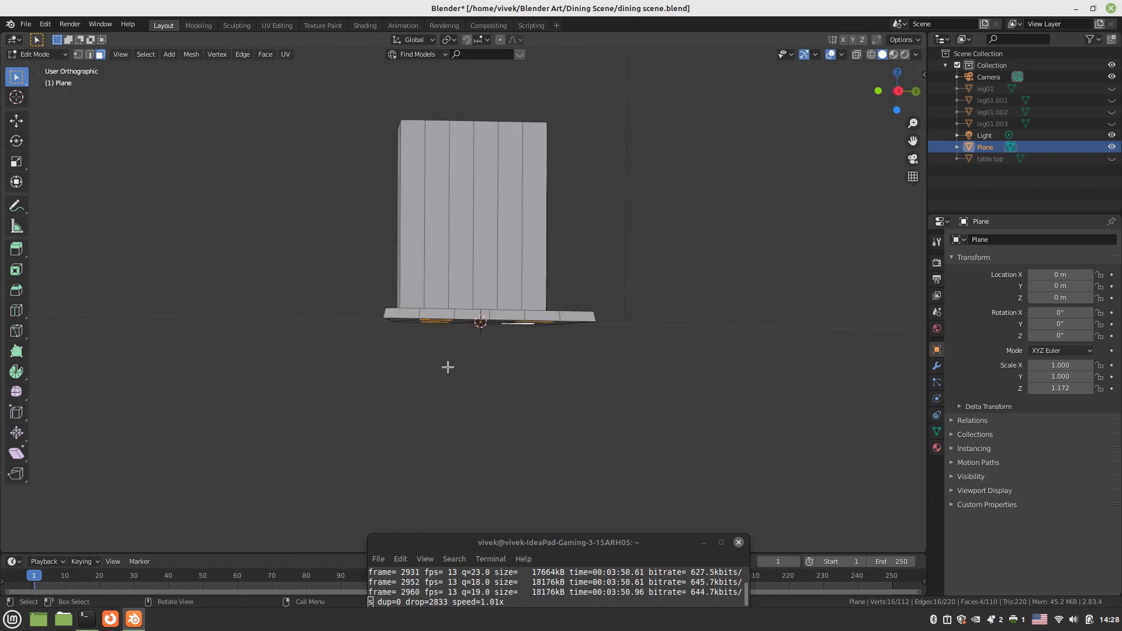
{"action": "key", "text": "KP_3"}
{"action": "key", "text": "e"}
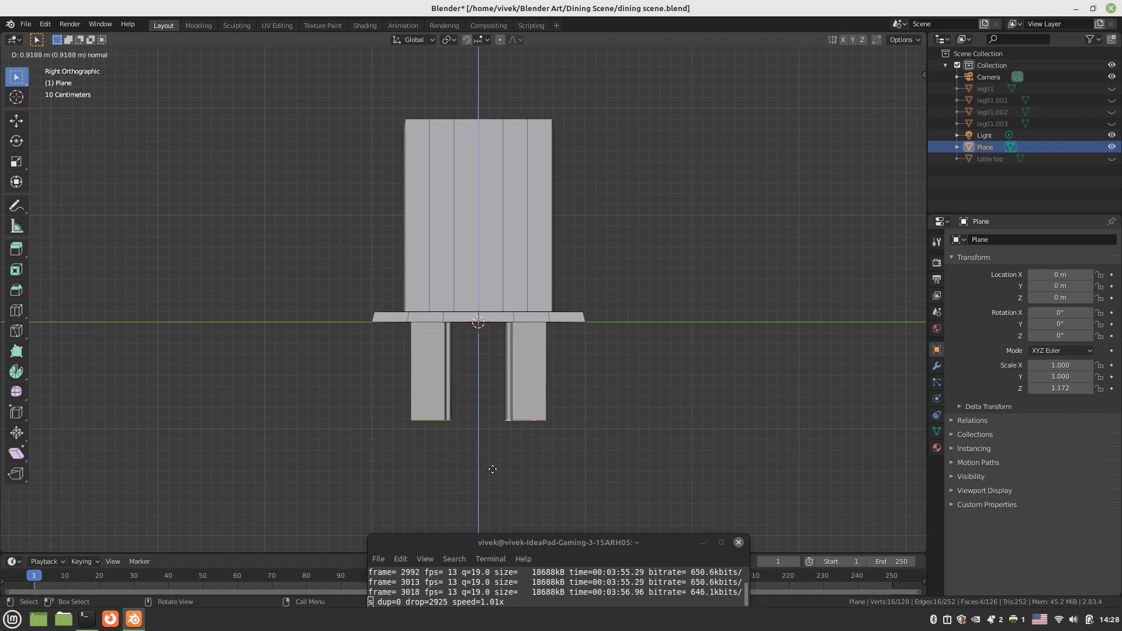
{"action": "left_click", "coordinate": [493, 469]}
{"action": "middle_click_drag", "start_coordinate": [492, 469], "coordinate": [585, 290]}
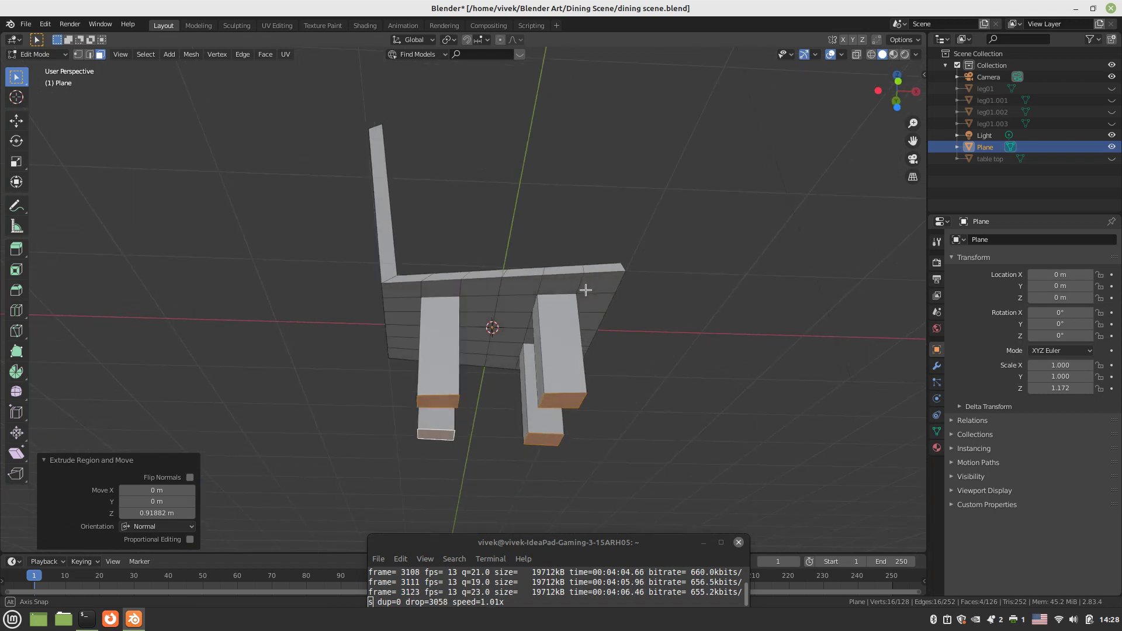
{"action": "left_click", "coordinate": [704, 391]}
- Taper the two legs nearest the backrest by scaling down each bottom face separately, the second one to about 0.544
{"action": "middle_click_drag", "start_coordinate": [633, 403], "coordinate": [434, 317]}
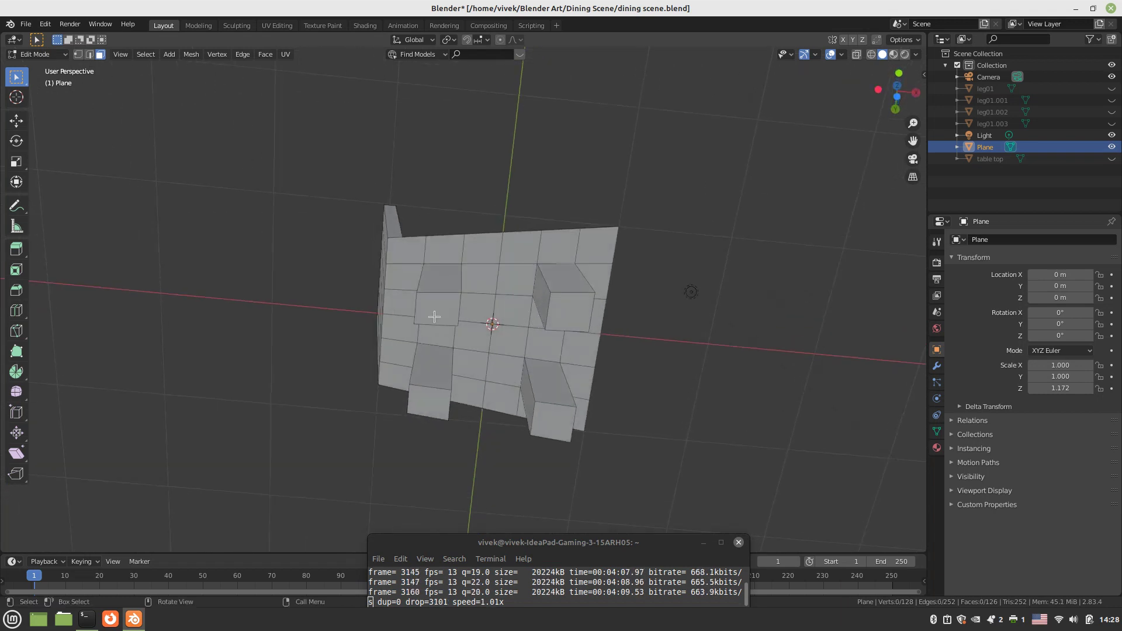
{"action": "left_click", "coordinate": [434, 316]}
{"action": "middle_click_drag", "start_coordinate": [559, 302], "coordinate": [679, 355]}
{"action": "key", "text": "s"}
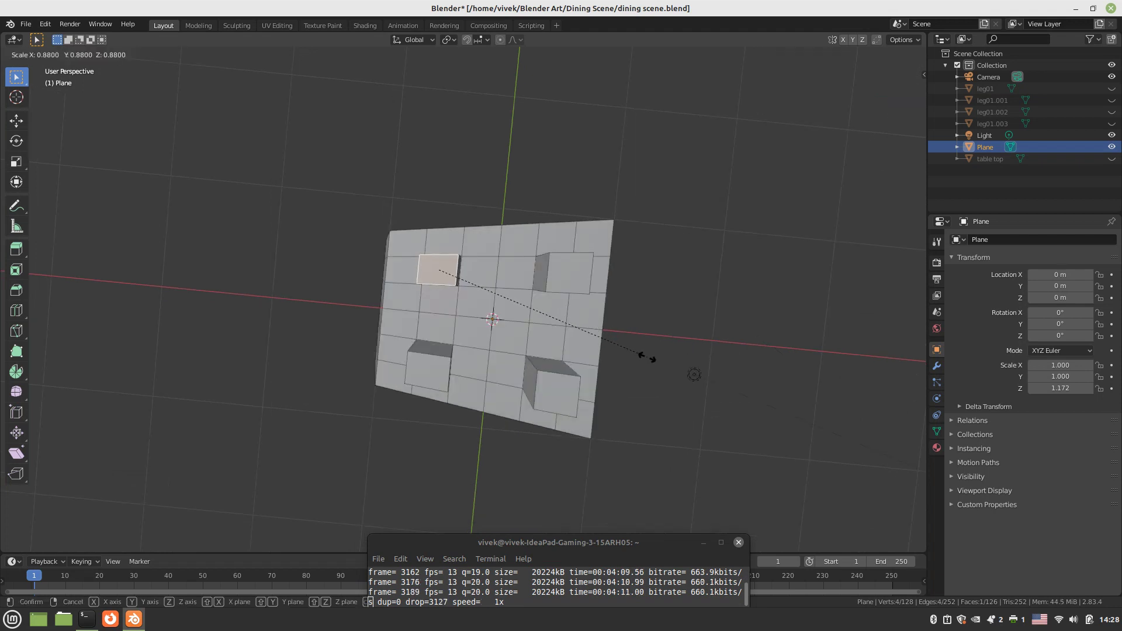
{"action": "left_click", "coordinate": [548, 349]}
{"action": "left_click", "coordinate": [428, 370]}
{"action": "key", "text": "s"}
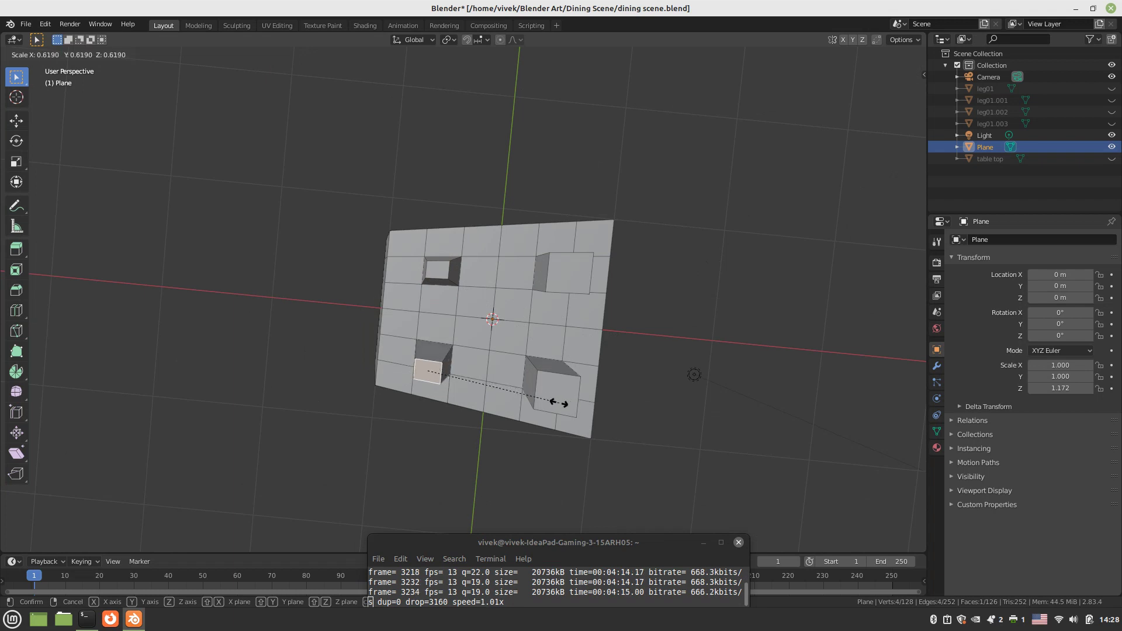
{"action": "left_click", "coordinate": [547, 403]}
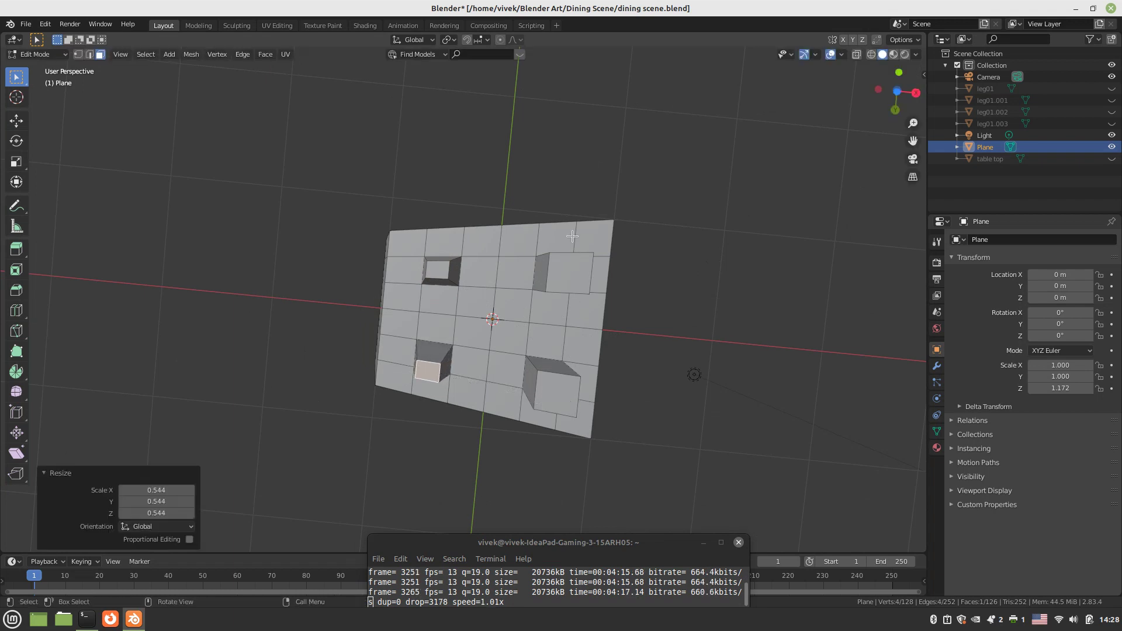
- Taper the two legs at the wide front end by scaling down their bottom faces, the last to about 0.535, and return to Object Mode
{"action": "left_click", "coordinate": [571, 274]}
{"action": "key", "text": "s"}
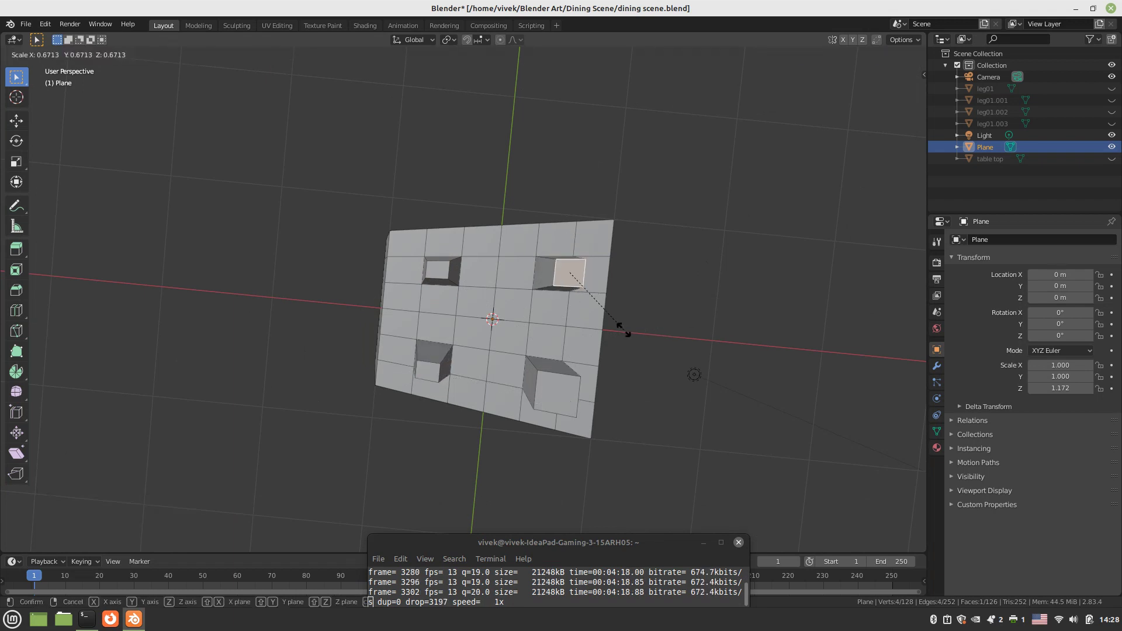
{"action": "left_click", "coordinate": [590, 324]}
{"action": "left_click", "coordinate": [561, 403]}
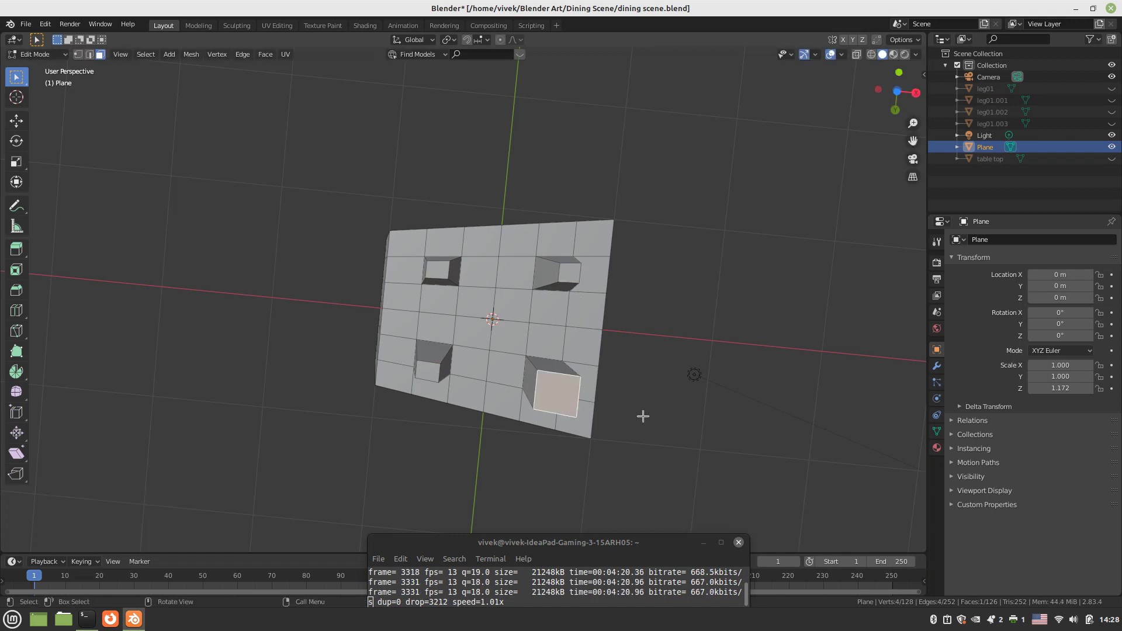
{"action": "key", "text": "s"}
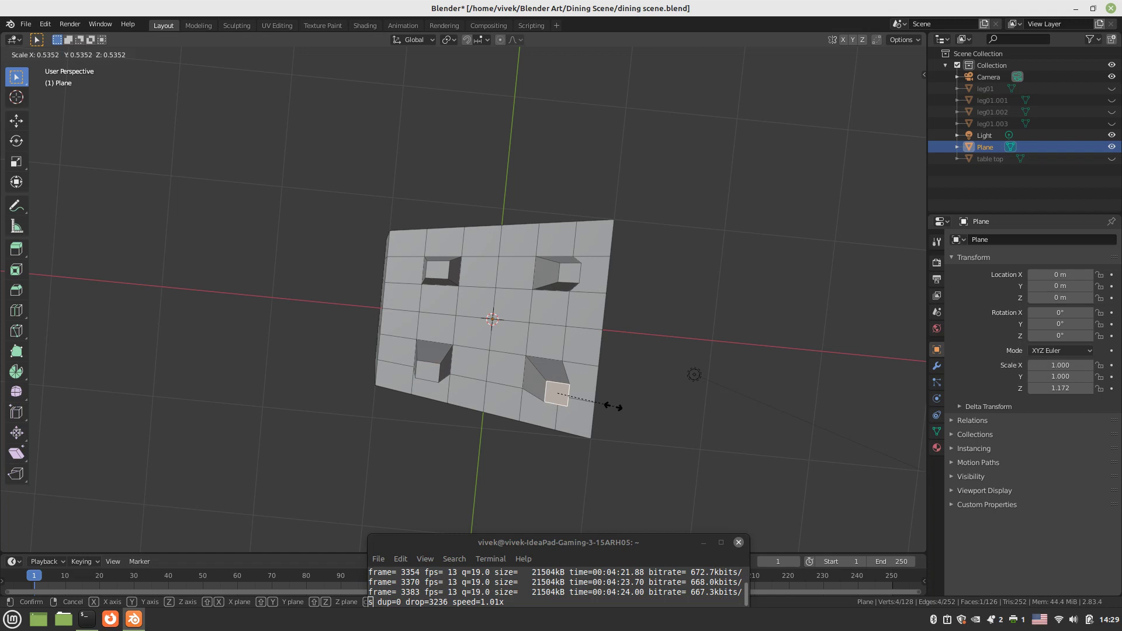
{"action": "left_click", "coordinate": [614, 406]}
{"action": "middle_click_drag", "start_coordinate": [613, 406], "coordinate": [598, 370]}
{"action": "key", "text": "Tab"}
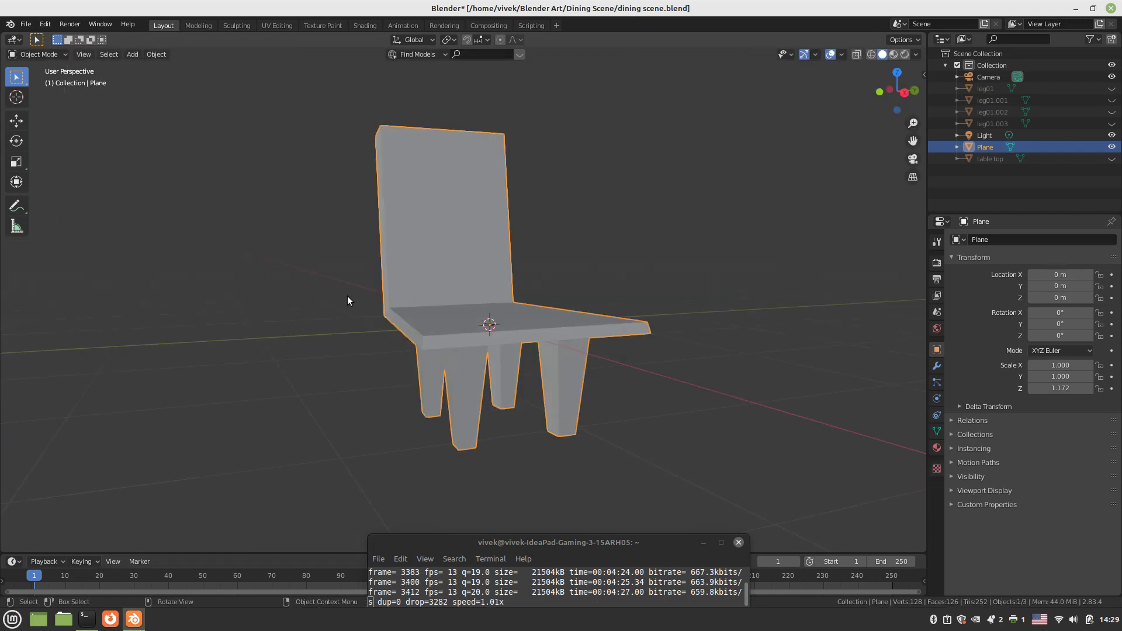
{"action": "middle_click_drag", "start_coordinate": [347, 297], "coordinate": [385, 308]}
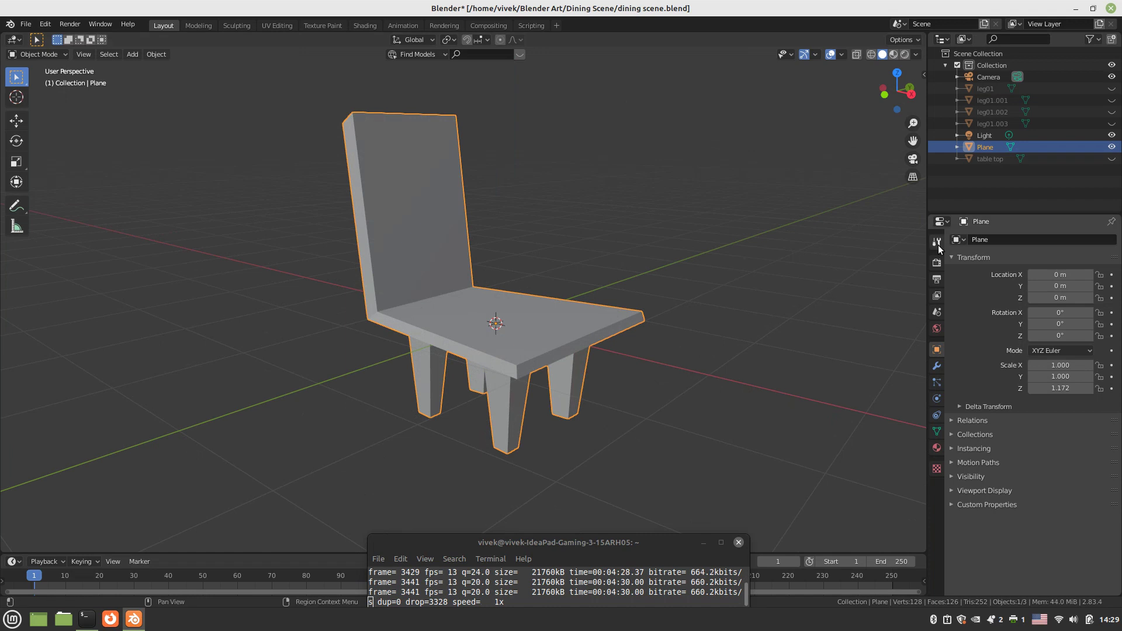
- Unhide the four table legs, leg01 to leg01.003, and the table top
{"action": "left_click", "coordinate": [1111, 124]}
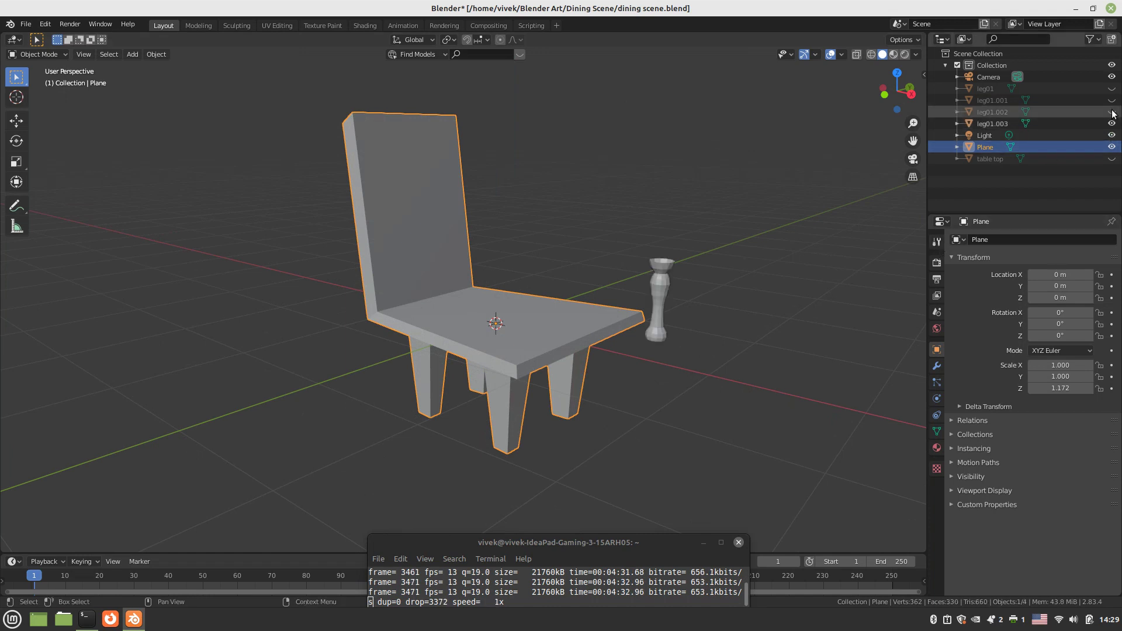
{"action": "left_click_drag", "start_coordinate": [1113, 113], "coordinate": [1112, 88]}
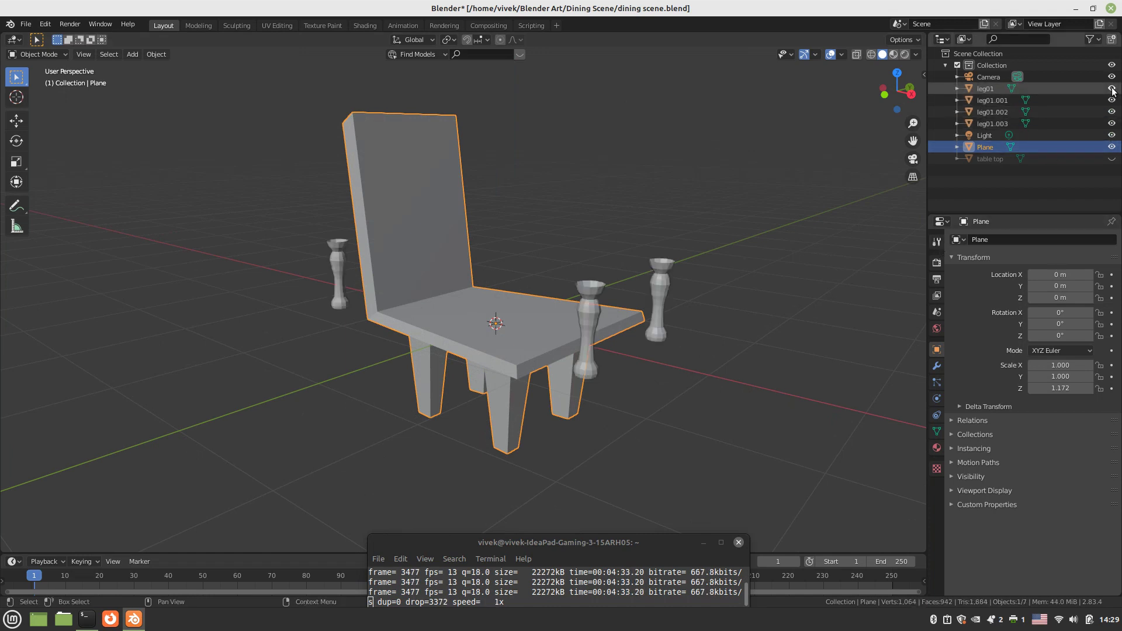
{"action": "left_click", "coordinate": [1112, 160]}
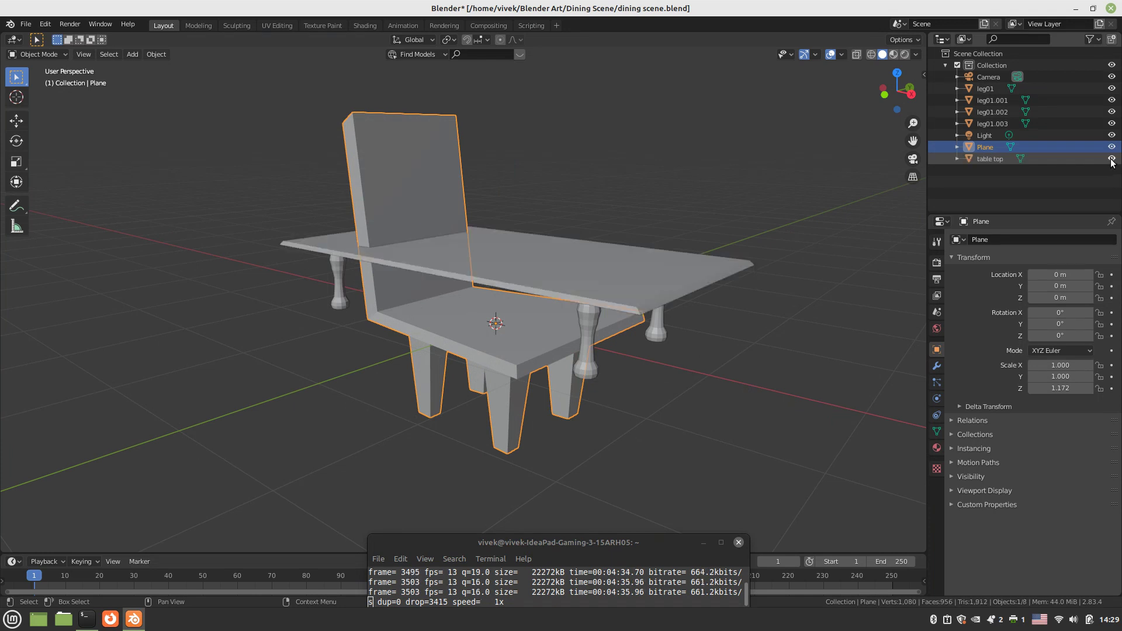
- Scale the whole chair down uniformly to about 0.289 in right orthographic view to fit the table
{"action": "middle_click_drag", "start_coordinate": [591, 327], "coordinate": [466, 335]}
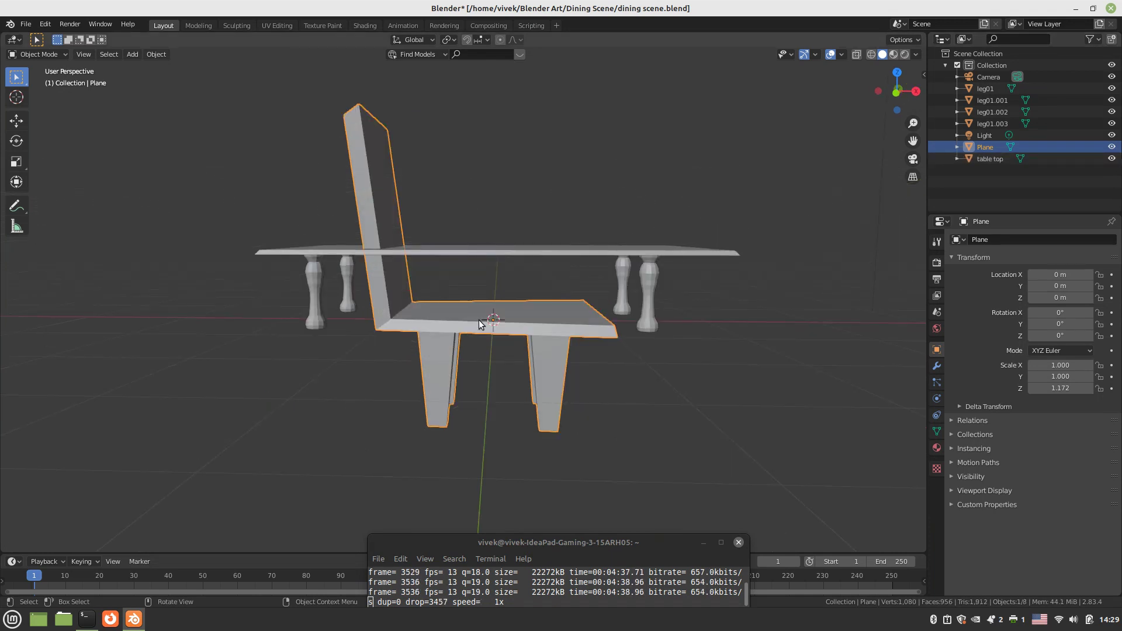
{"action": "key", "text": "KP_3"}
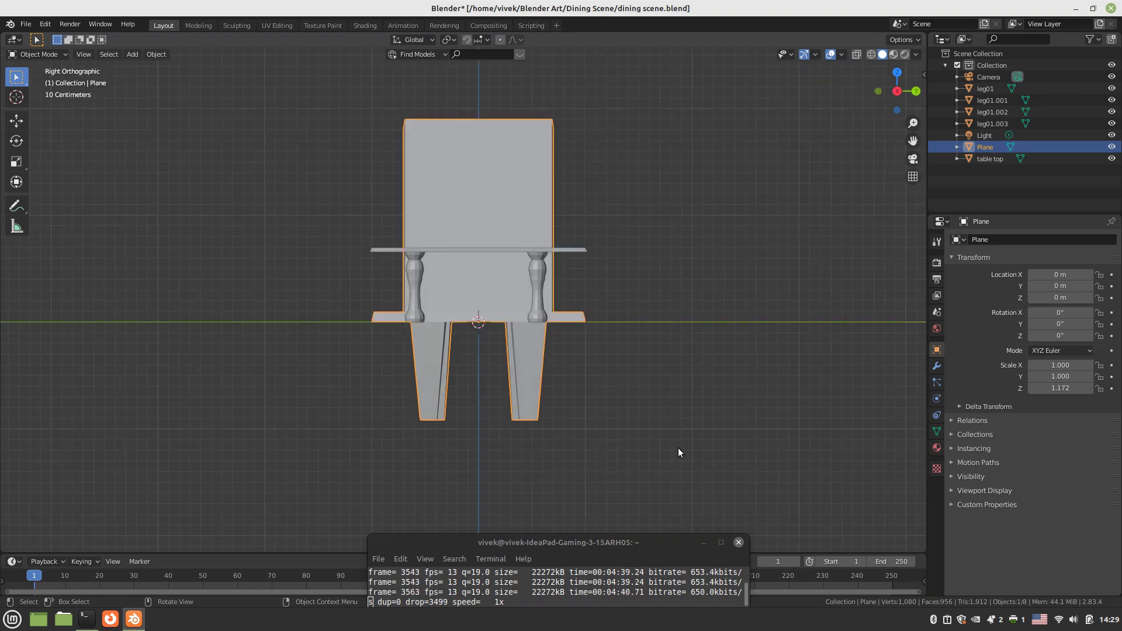
{"action": "key", "text": "s"}
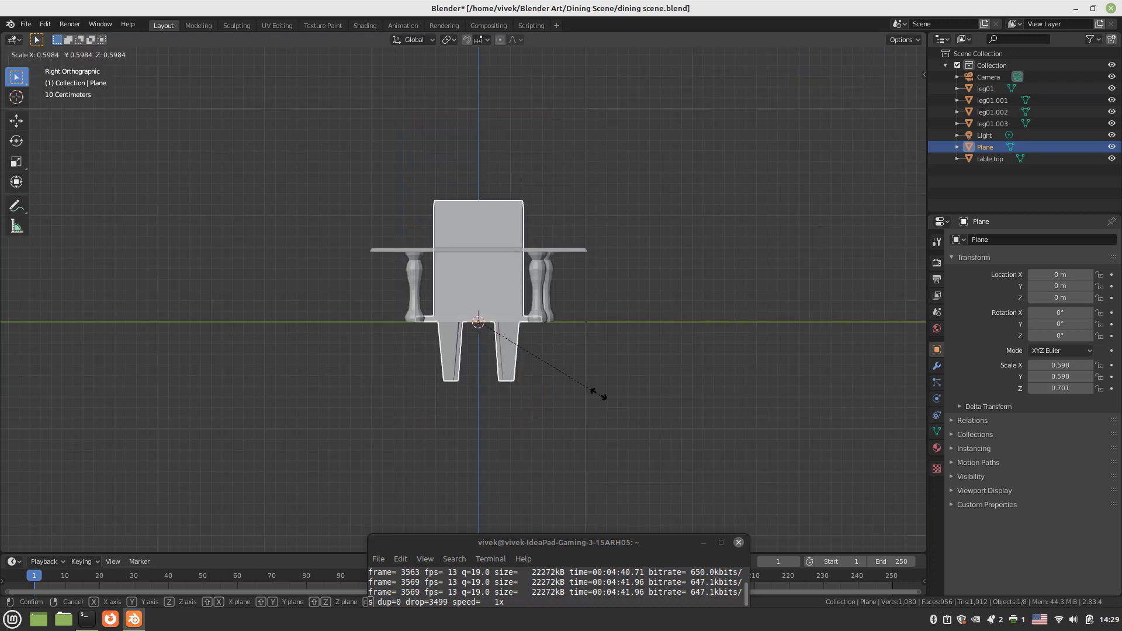
{"action": "left_click", "coordinate": [531, 365]}
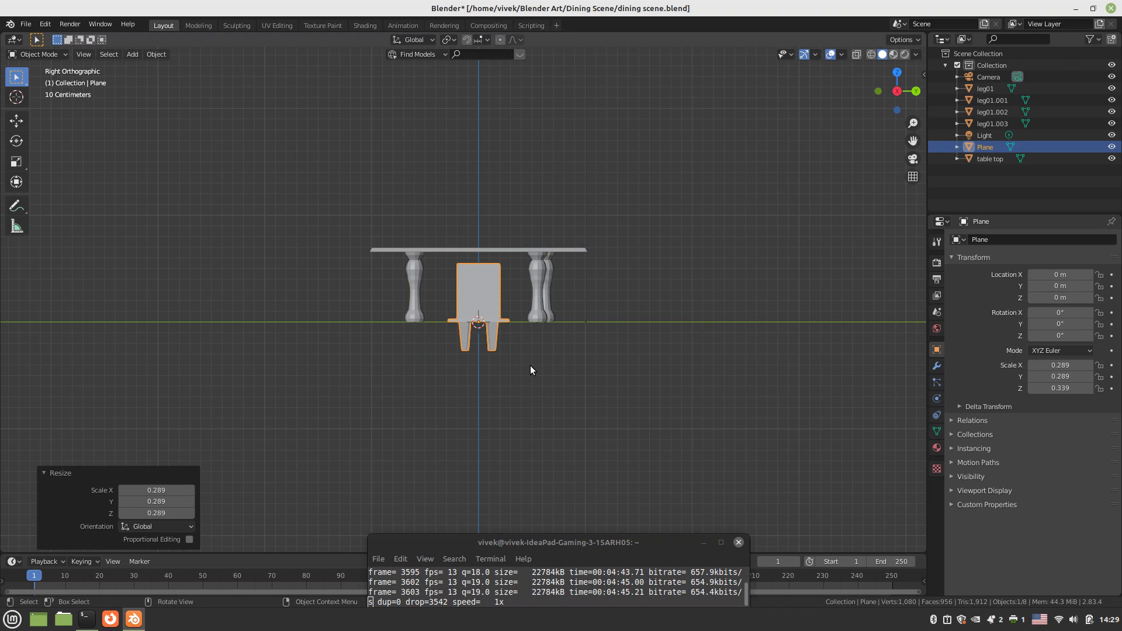
- Move the chair up about 0.257 m along Z so its legs stand level with the table legs' feet
{"action": "key", "text": "g"}
{"action": "key", "text": "z"}
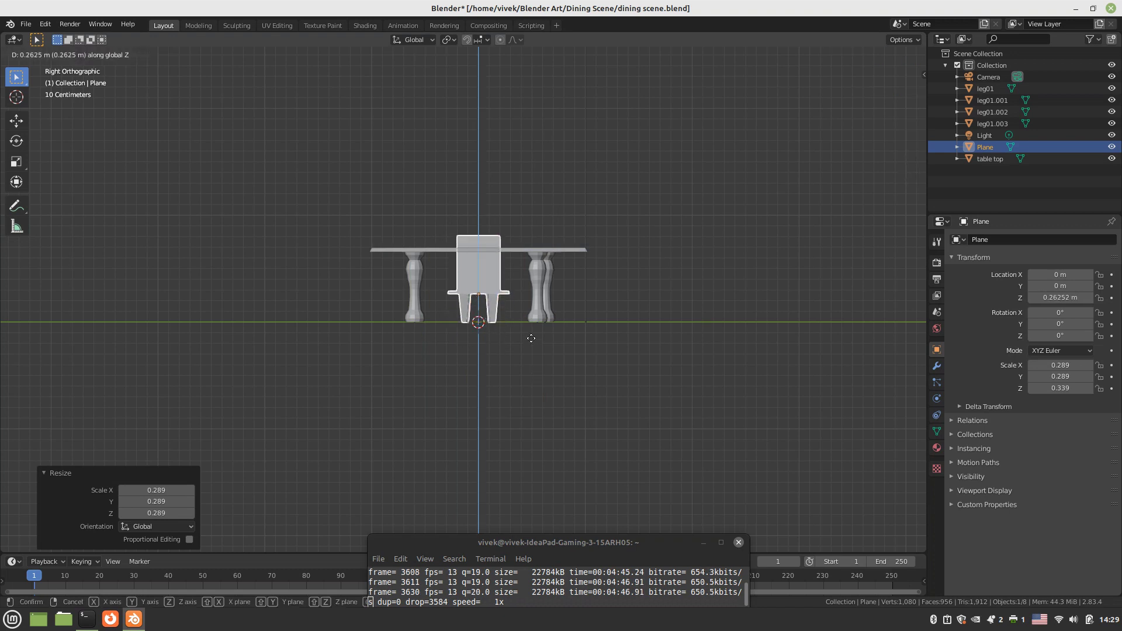
{"action": "left_click", "coordinate": [529, 339]}
{"action": "middle_click_drag", "start_coordinate": [529, 339], "coordinate": [489, 328]}
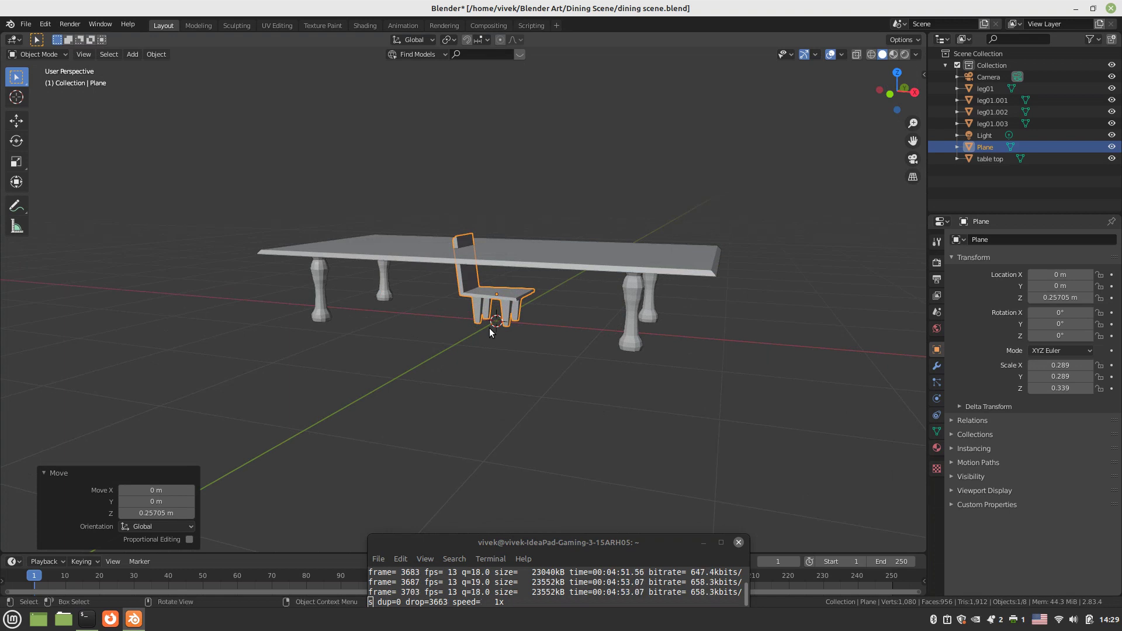
- In top view, rotate the chair about -90.7° around Z and move it about -0.859 m along Y to the table's long edge
{"action": "key", "text": "KP_7"}
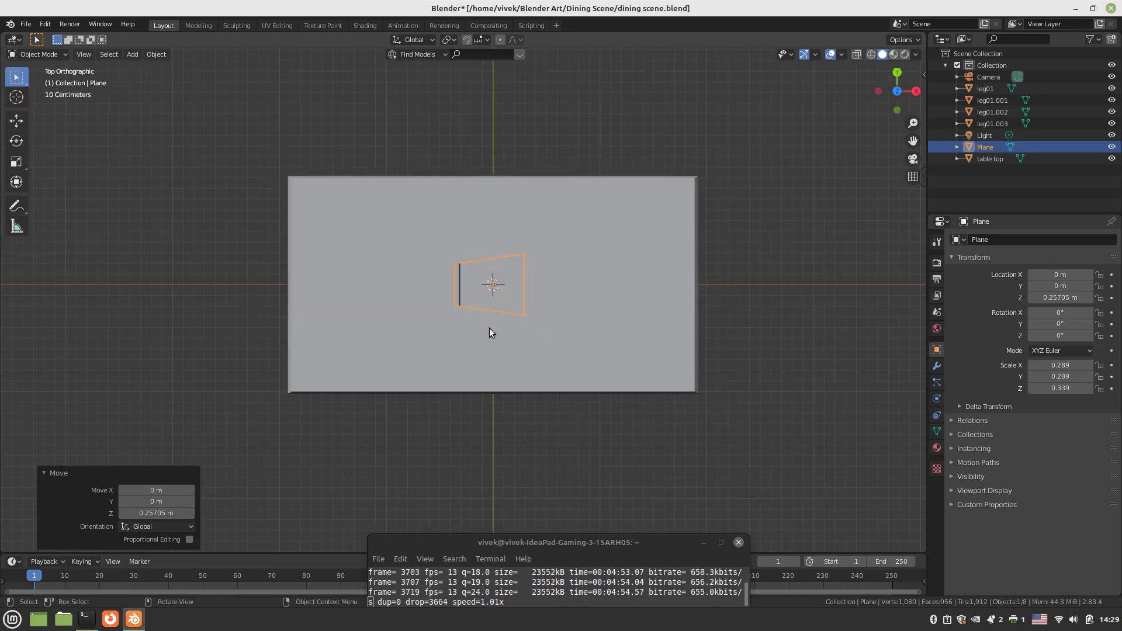
{"action": "key", "text": "r"}
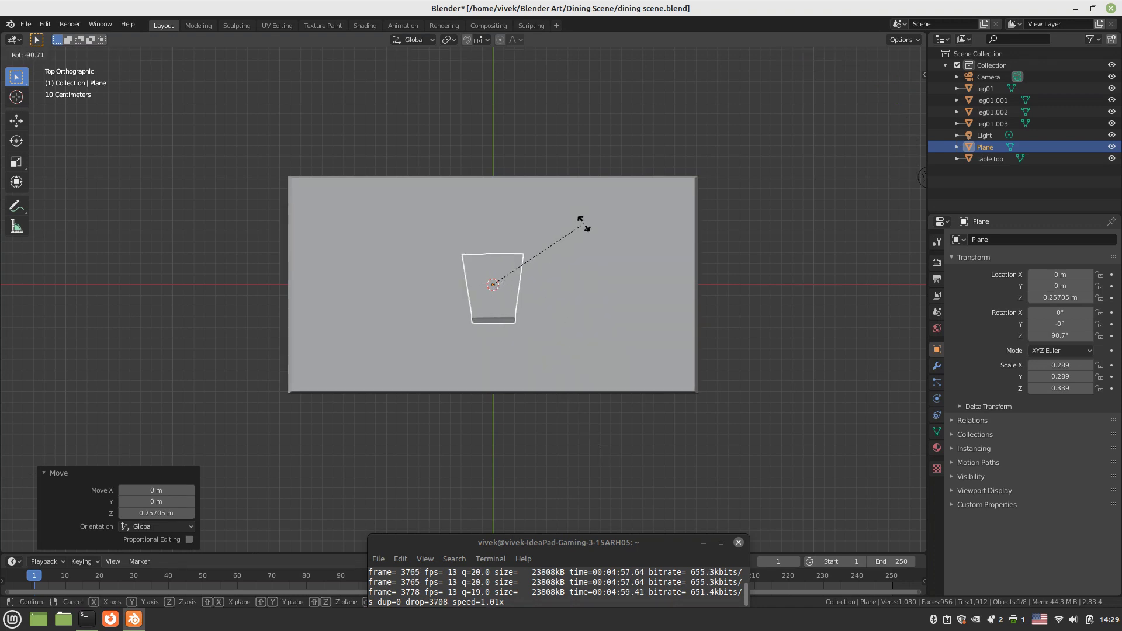
{"action": "left_click", "coordinate": [583, 222]}
{"action": "key", "text": "g"}
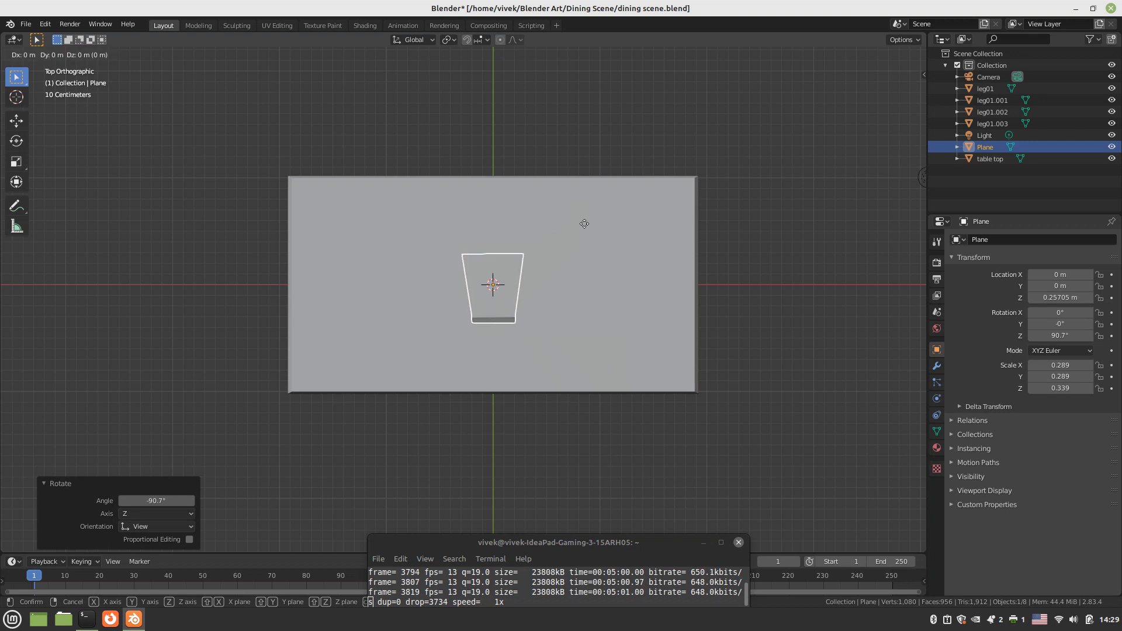
{"action": "key", "text": "y"}
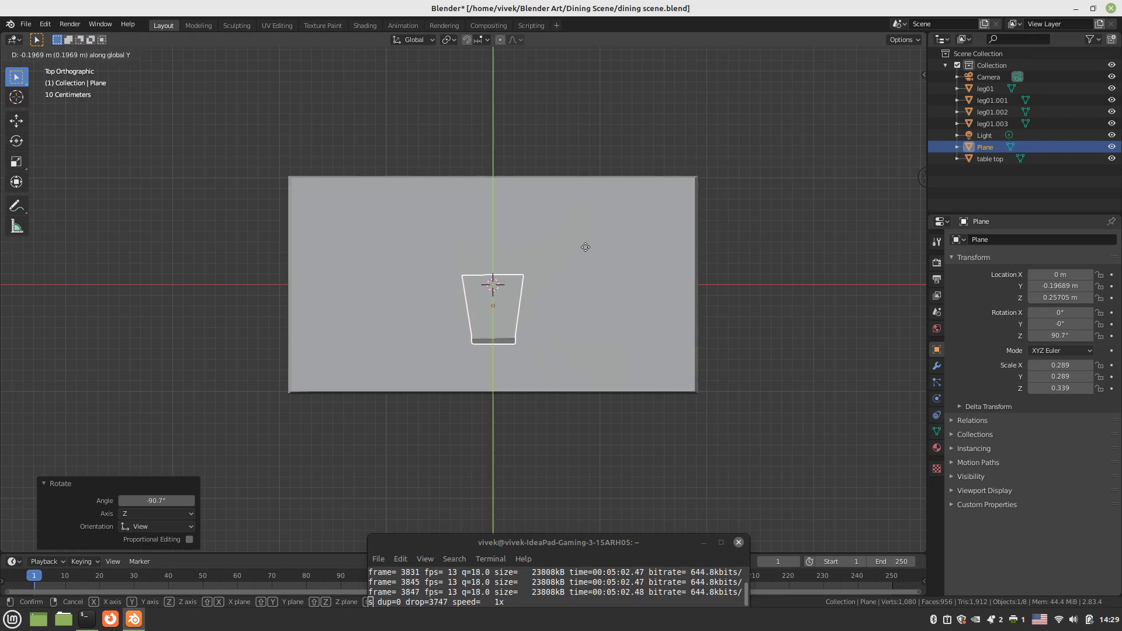
{"action": "left_click", "coordinate": [603, 318]}
{"action": "middle_click_drag", "start_coordinate": [603, 319], "coordinate": [466, 235]}
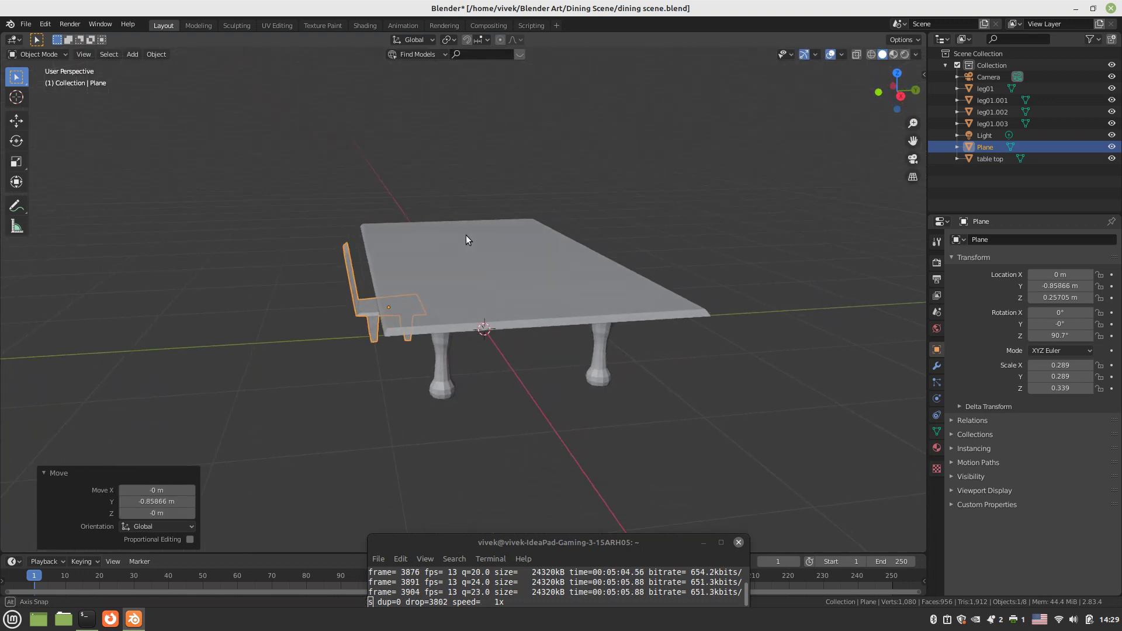
- Scale the chair up uniformly by about 1.307 and again by about 1.098 to suit the table
{"action": "key", "text": "s"}
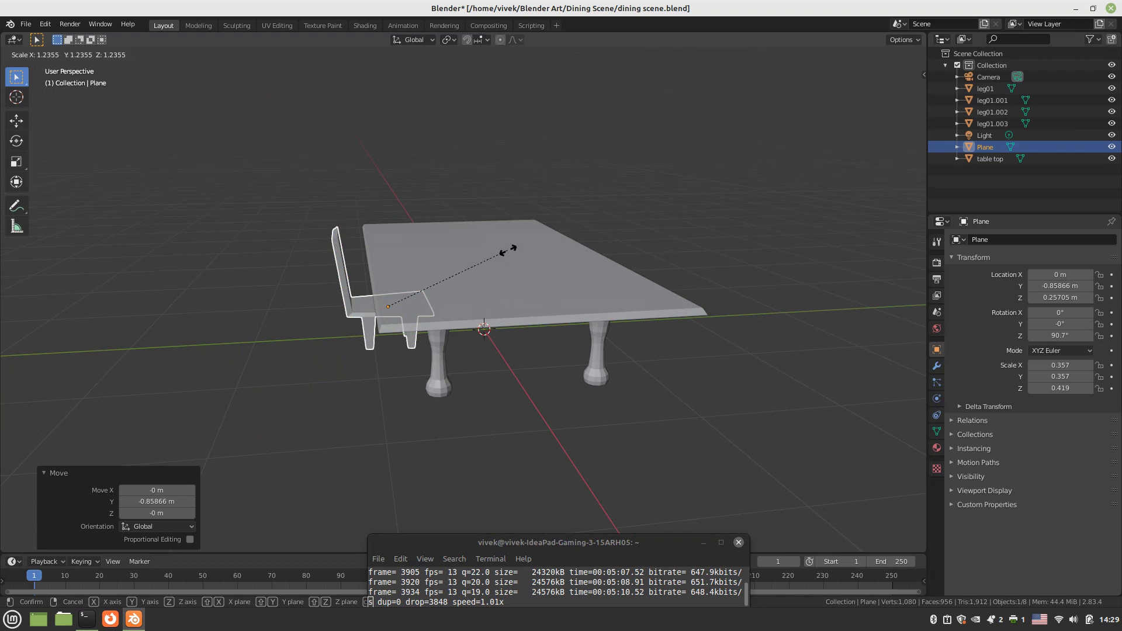
{"action": "left_click", "coordinate": [511, 247]}
{"action": "mouse_move", "coordinate": [511, 246]}
{"action": "middle_mouse_down"}
{"action": "mouse_move", "coordinate": [511, 219]}
{"action": "mouse_move", "coordinate": [511, 234]}
{"action": "mouse_move", "coordinate": [483, 246]}
{"action": "mouse_move", "coordinate": [644, 232]}
{"action": "mouse_move", "coordinate": [502, 270]}
{"action": "mouse_move", "coordinate": [497, 260]}
{"action": "middle_mouse_up"}
{"action": "key", "text": "s"}
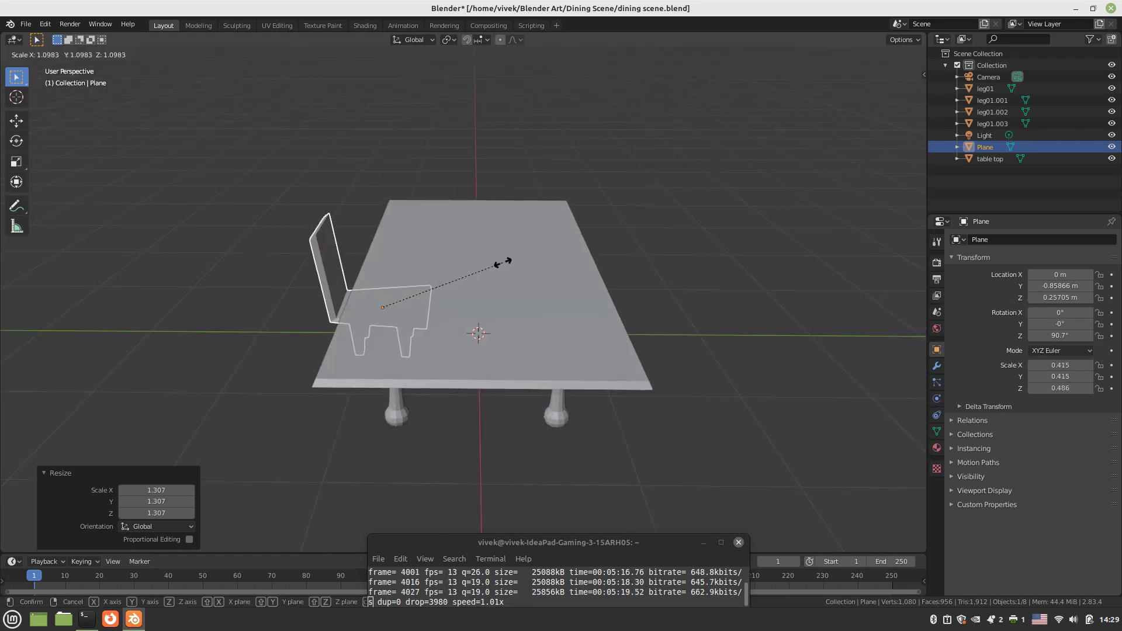
{"action": "left_click", "coordinate": [499, 261]}
{"action": "middle_click_drag", "start_coordinate": [303, 264], "coordinate": [382, 266]}
- Move the chair about -0.853 m along X, along the table's long edge
{"action": "key", "text": "KP_7"}
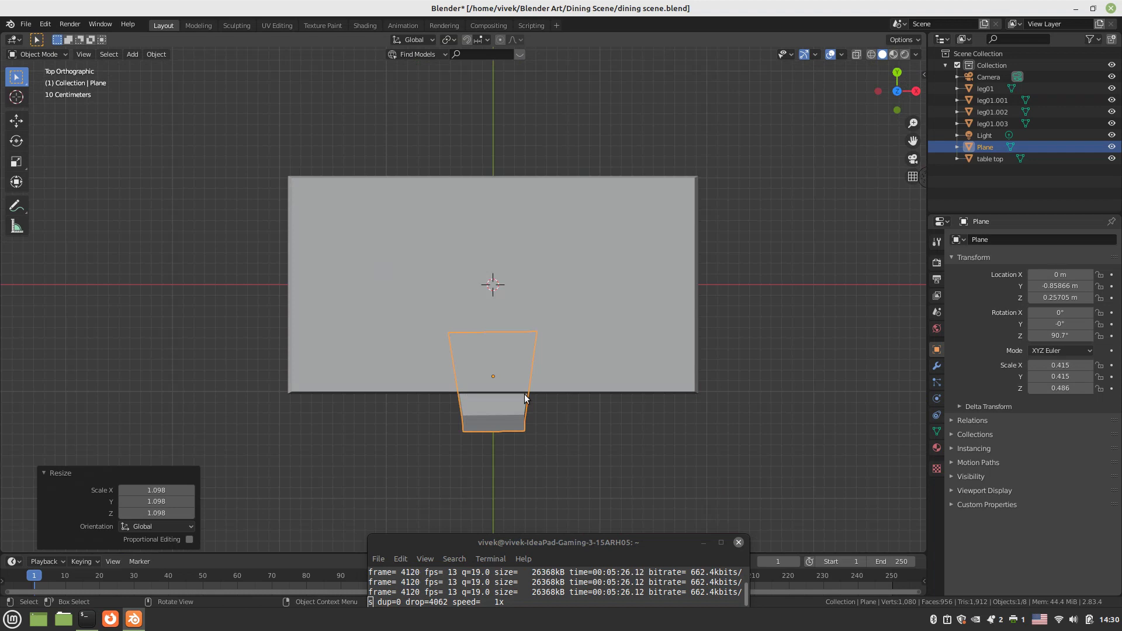
{"action": "key", "text": "g"}
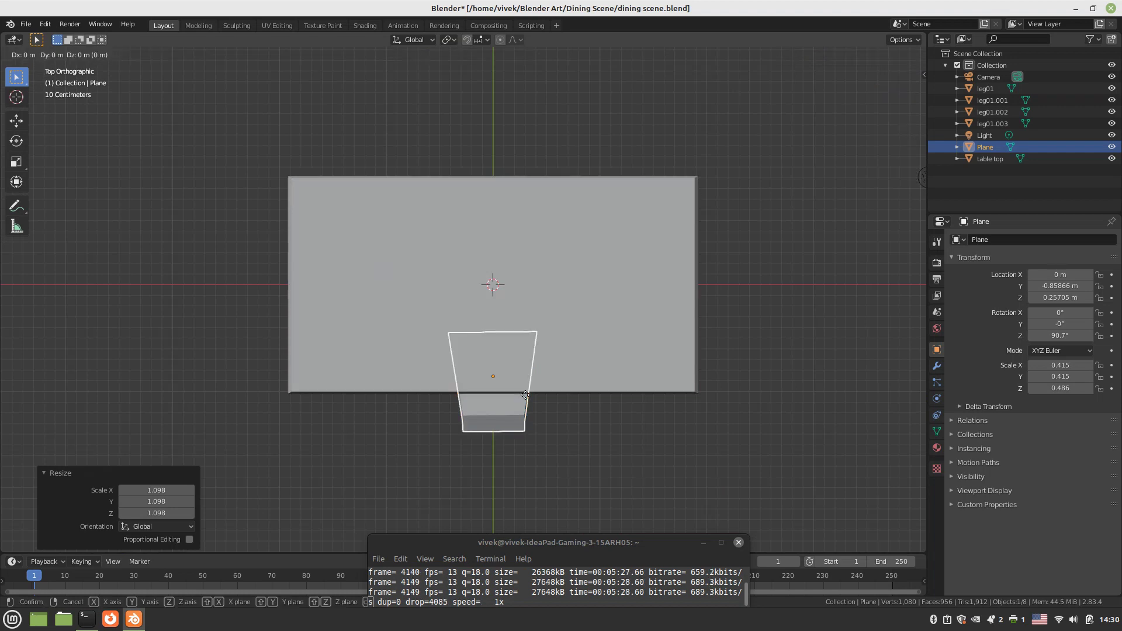
{"action": "key", "text": "x"}
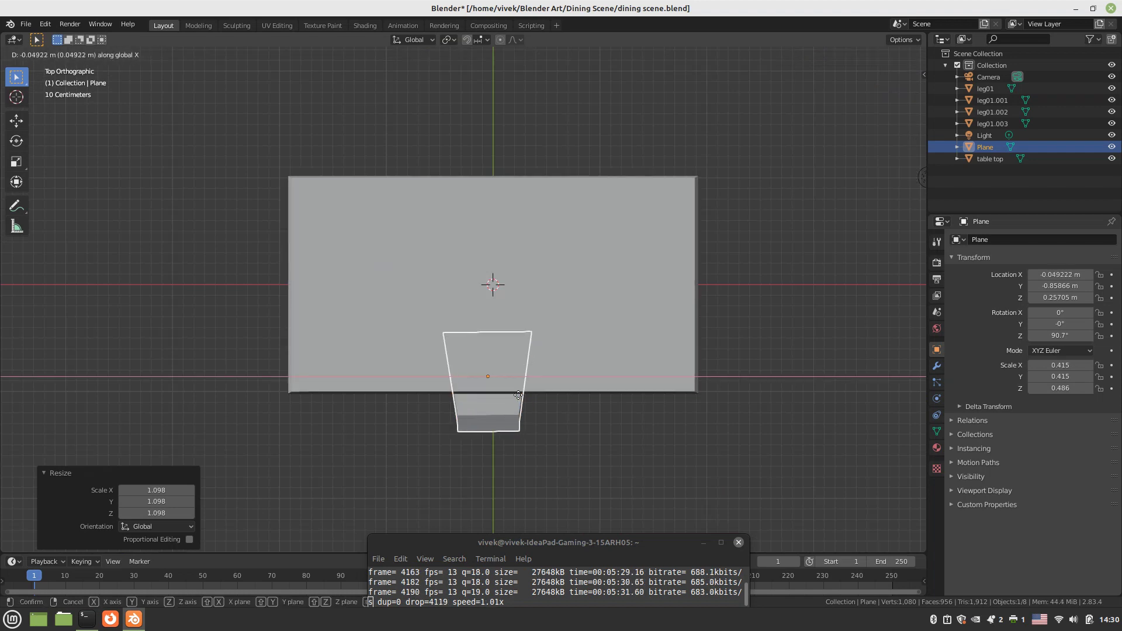
{"action": "left_click", "coordinate": [436, 398]}
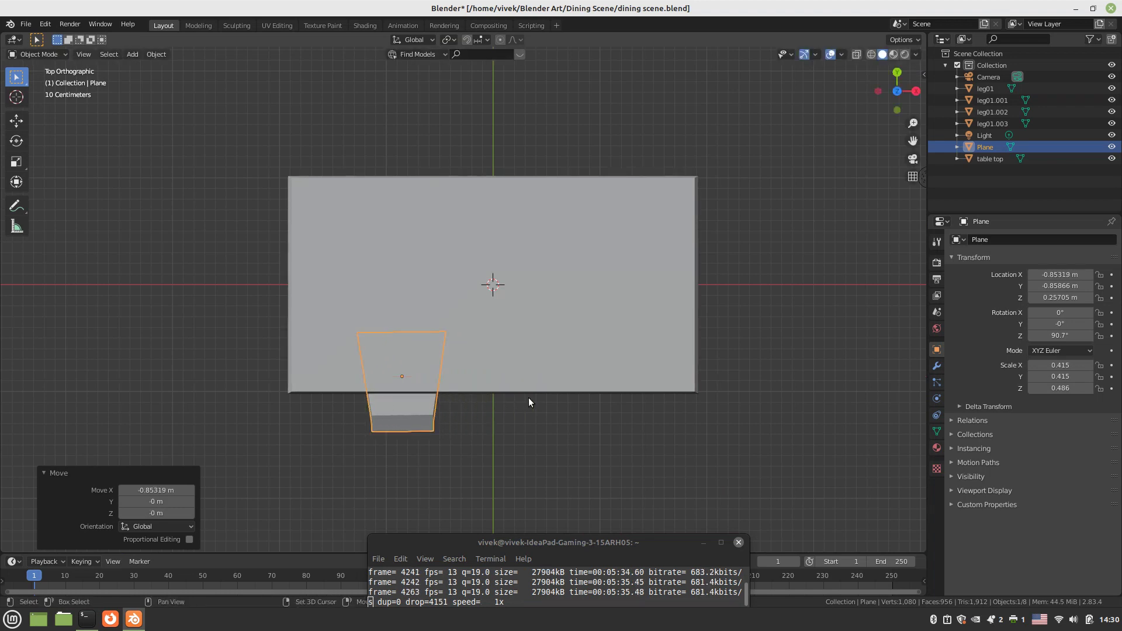
- Duplicate the chair about 1.69 m along X to form a second seat on the same long side
{"action": "key", "text": "shift+d"}
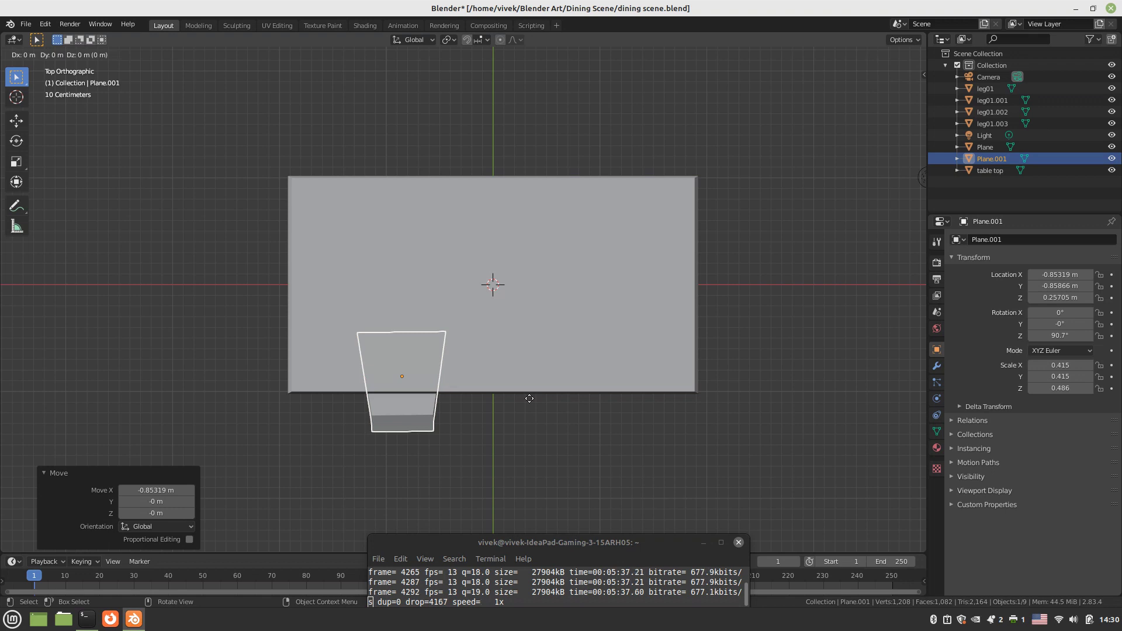
{"action": "key", "text": "x"}
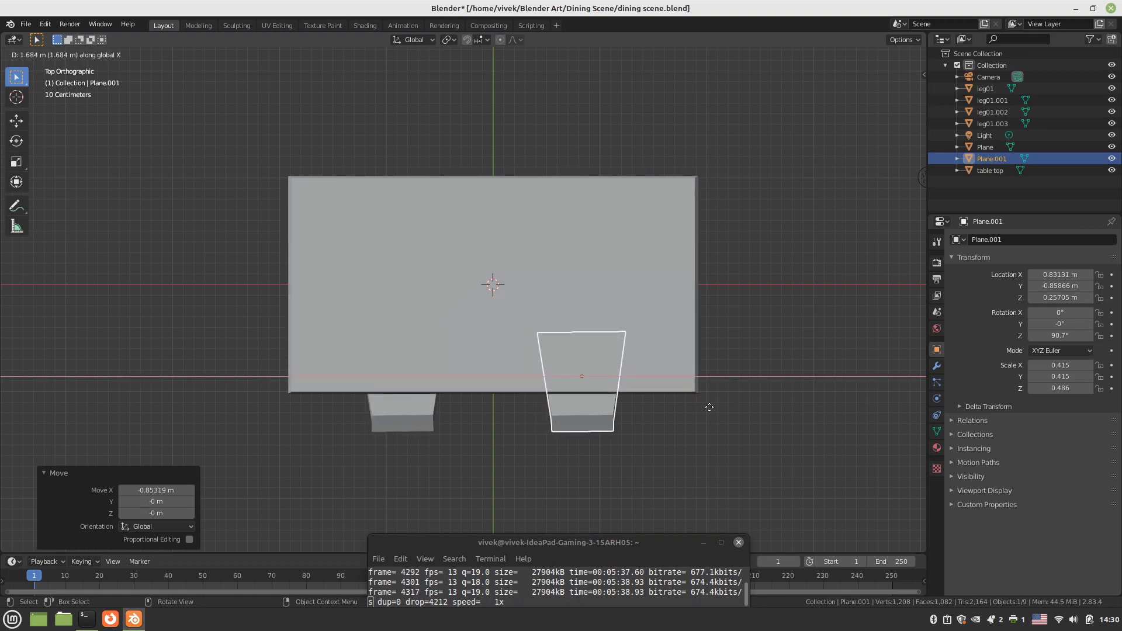
{"action": "left_click", "coordinate": [710, 408]}
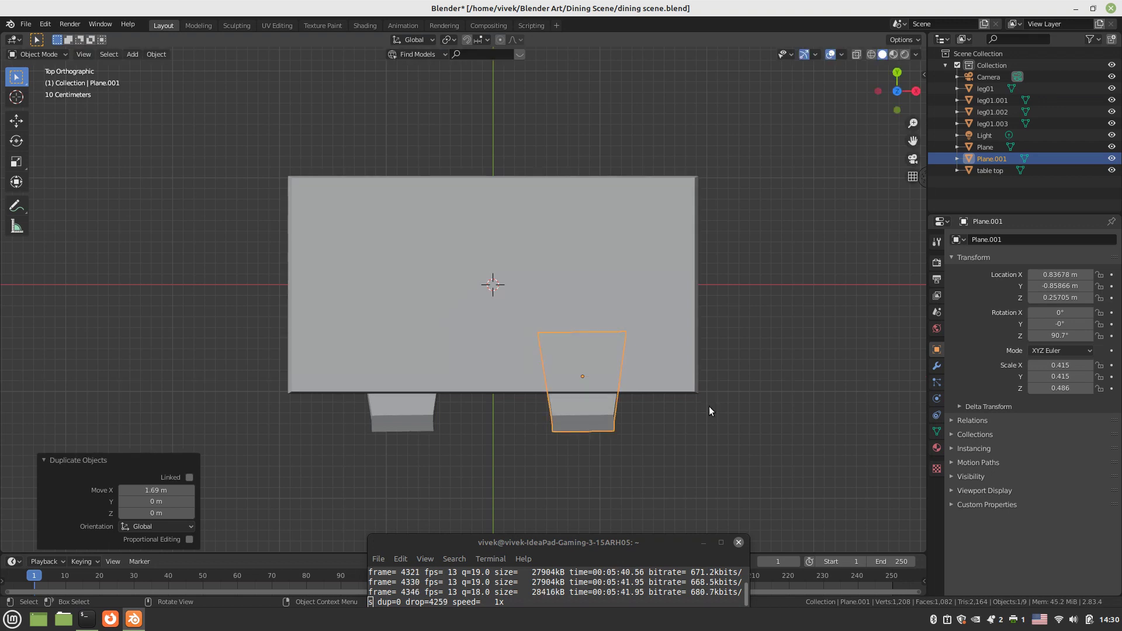
- Duplicate the second chair by about 0.427 m in X and 0.766 m in Y, and rotate the copy about -88.7° around Z
{"action": "key", "text": "shift+d"}
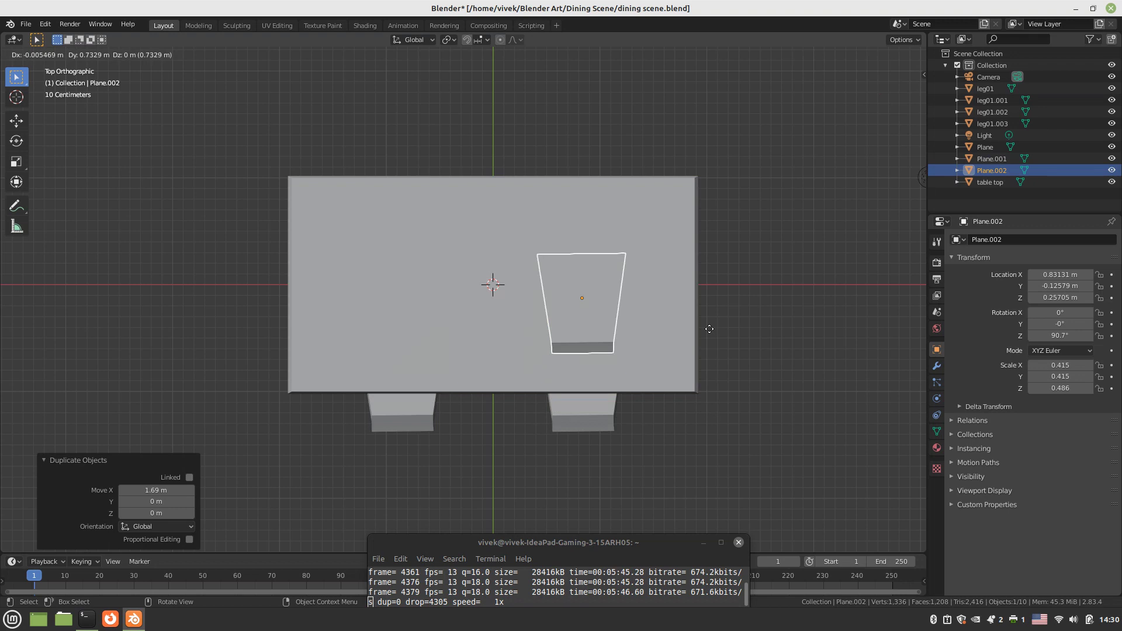
{"action": "left_click", "coordinate": [755, 321]}
{"action": "key", "text": "r"}
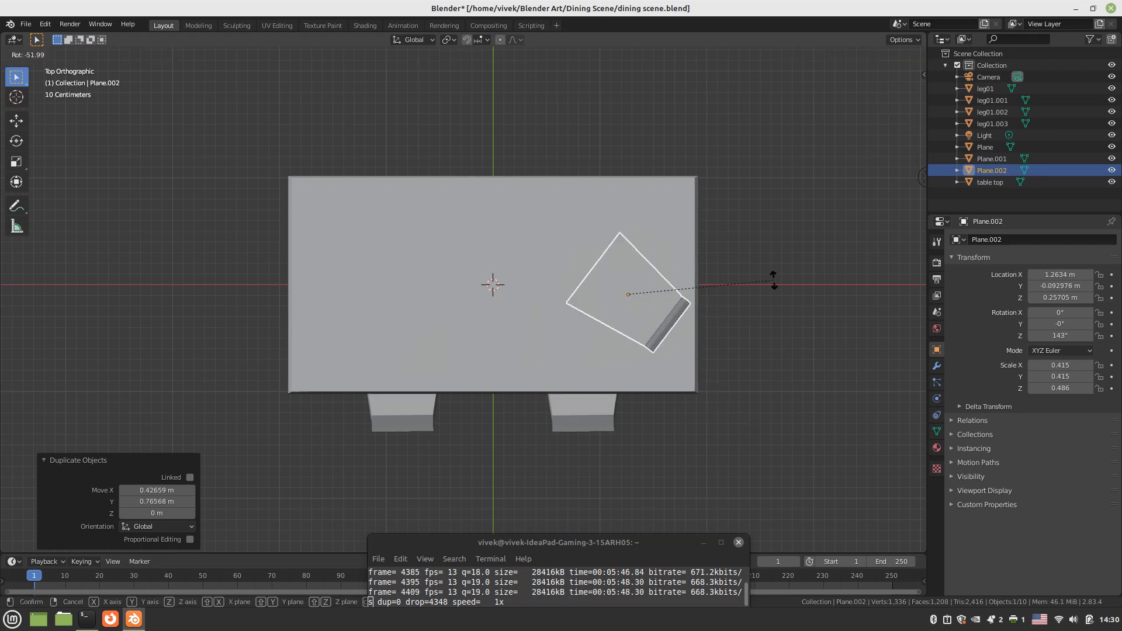
{"action": "left_click", "coordinate": [731, 202]}
- Move the rotated chair copy about 0.503 m along X so its backrest stands beyond the table's short end
{"action": "key", "text": "g"}
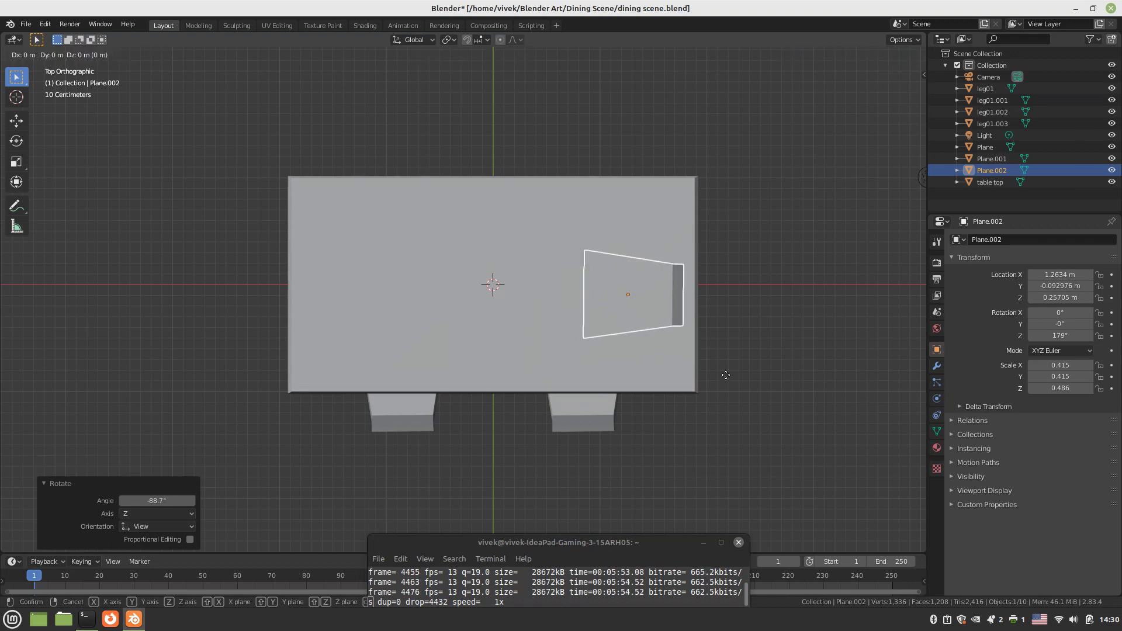
{"action": "key", "text": "x"}
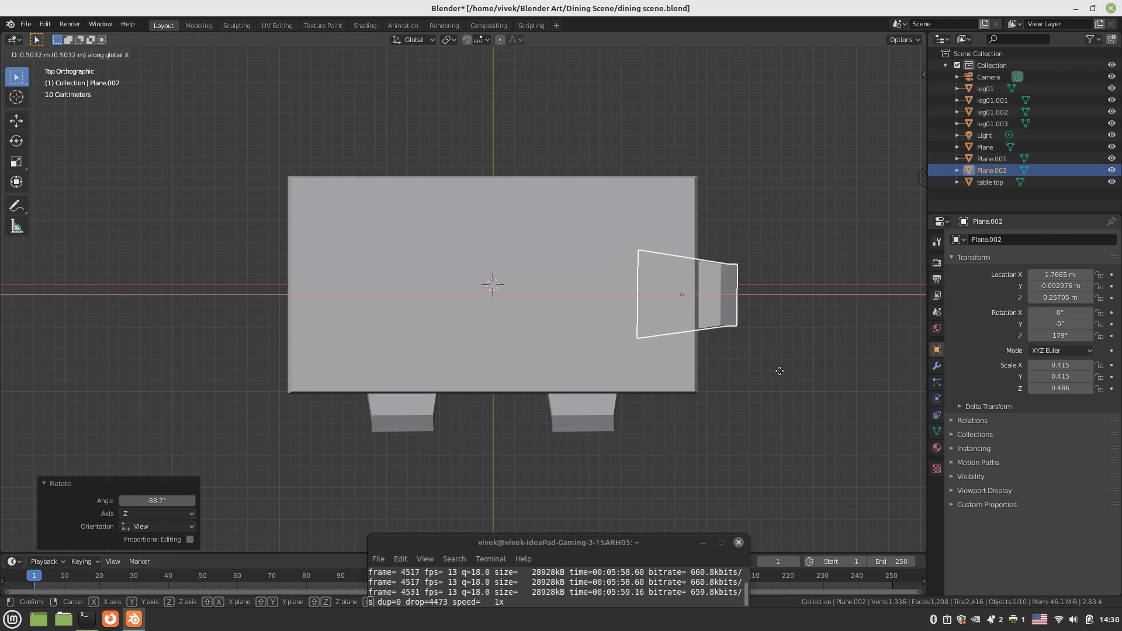
{"action": "left_click", "coordinate": [779, 371]}
{"action": "middle_click_drag", "start_coordinate": [778, 370], "coordinate": [582, 308]}
- Duplicate both long-side chairs together to the opposite long side, about -0.049 m in X and 1.914 m in Y
{"action": "key", "text": "KP_7"}
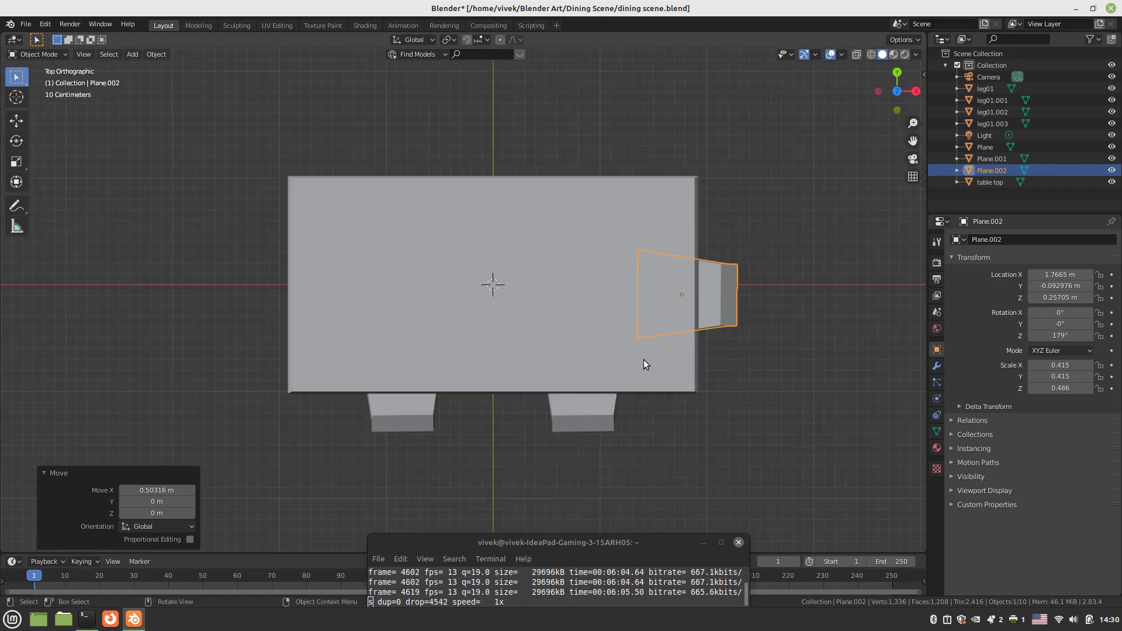
{"action": "left_click", "coordinate": [395, 415]}
{"action": "left_click", "coordinate": [575, 405], "text": "shift"}
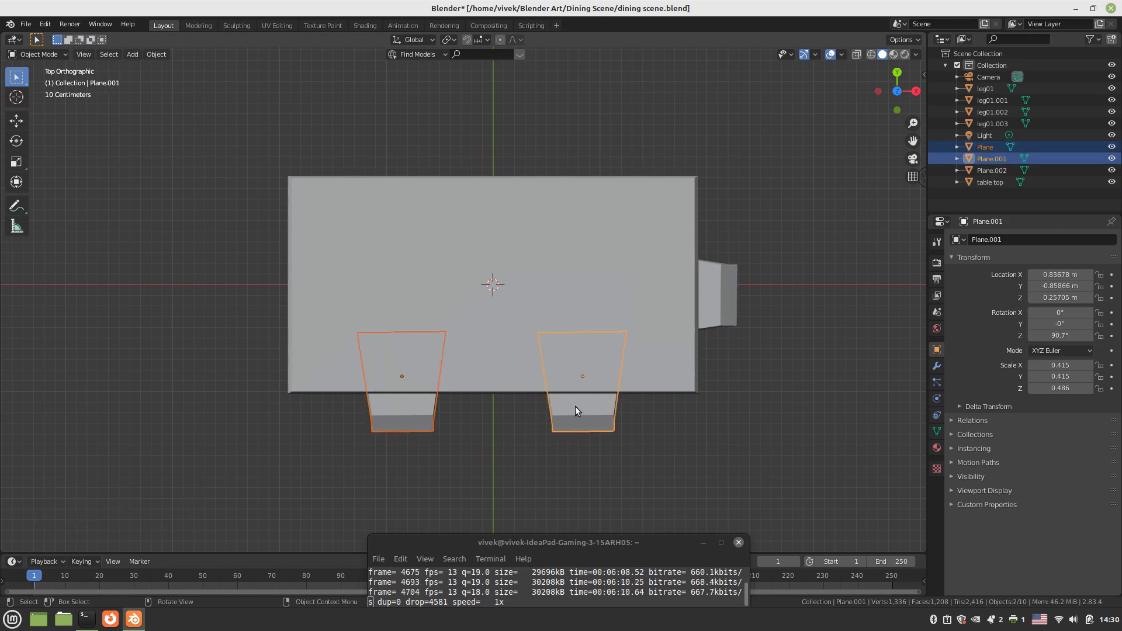
{"action": "key", "text": "shift+d"}
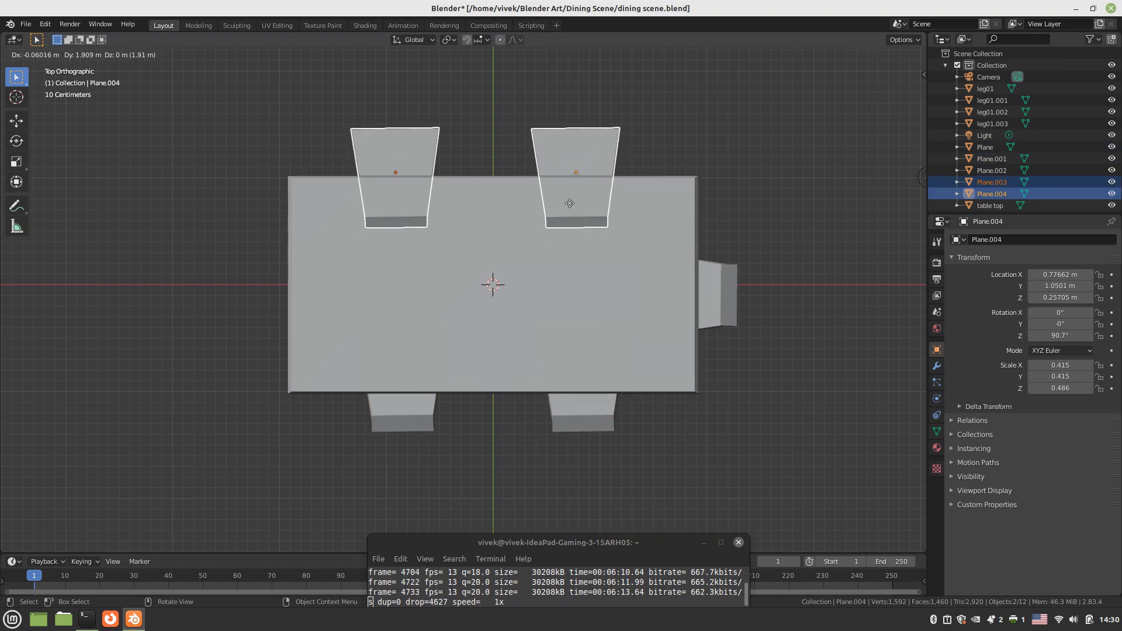
{"action": "left_click", "coordinate": [570, 203]}
- Rotate the two copied chairs about 181° to face the table and shift them about 0.055 m in X and -0.126 m in Y
{"action": "key", "text": "r"}
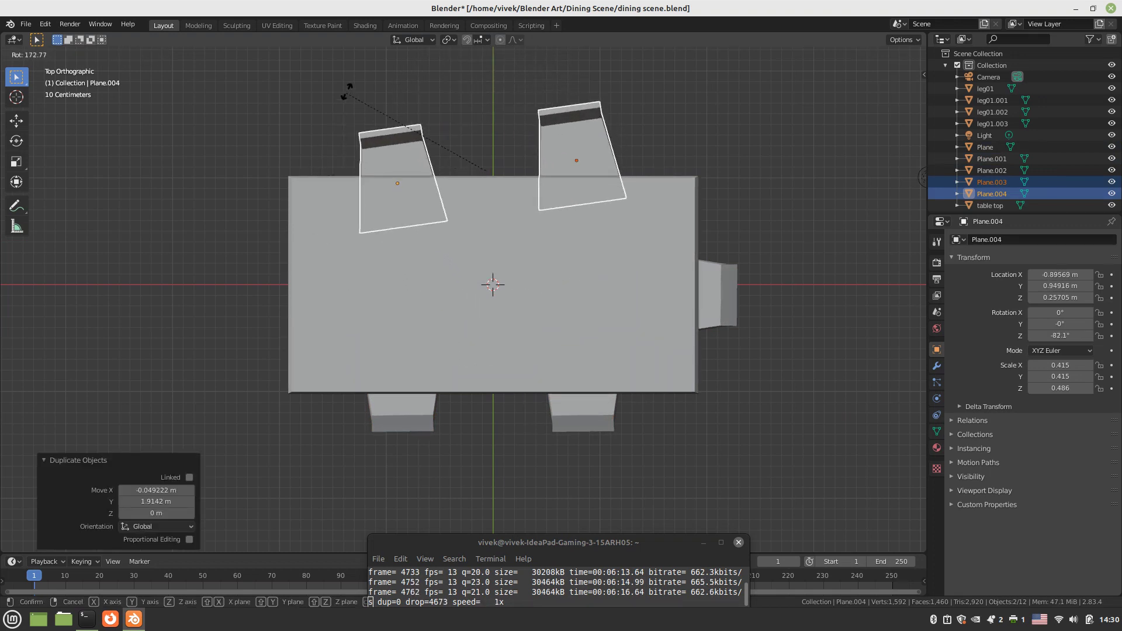
{"action": "left_click", "coordinate": [350, 69]}
{"action": "key", "text": "g"}
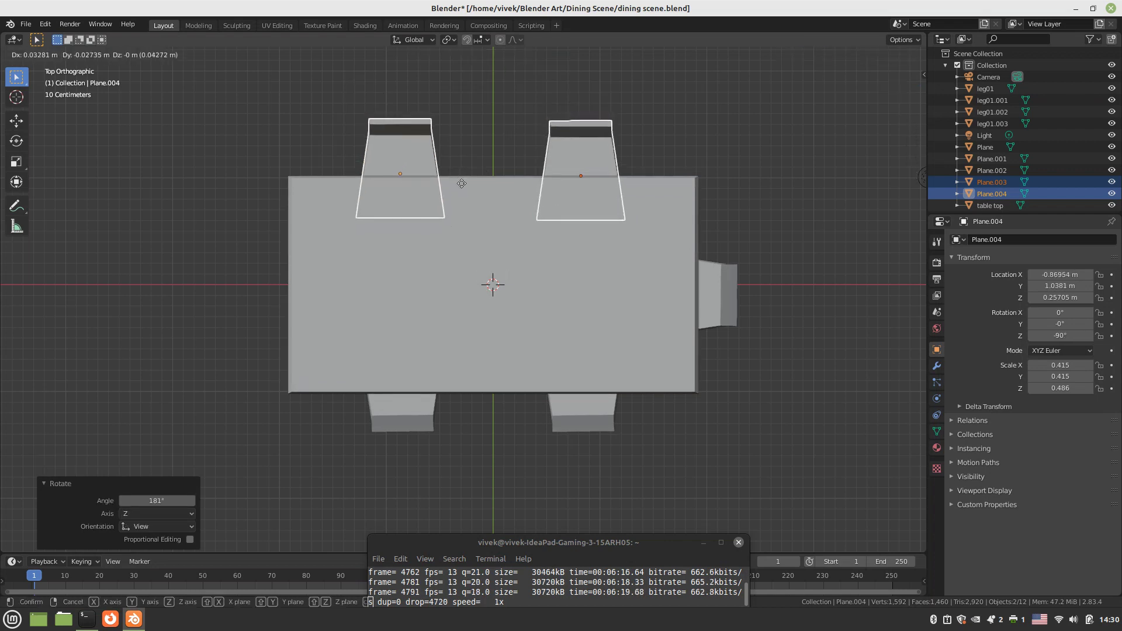
{"action": "left_click", "coordinate": [463, 196]}
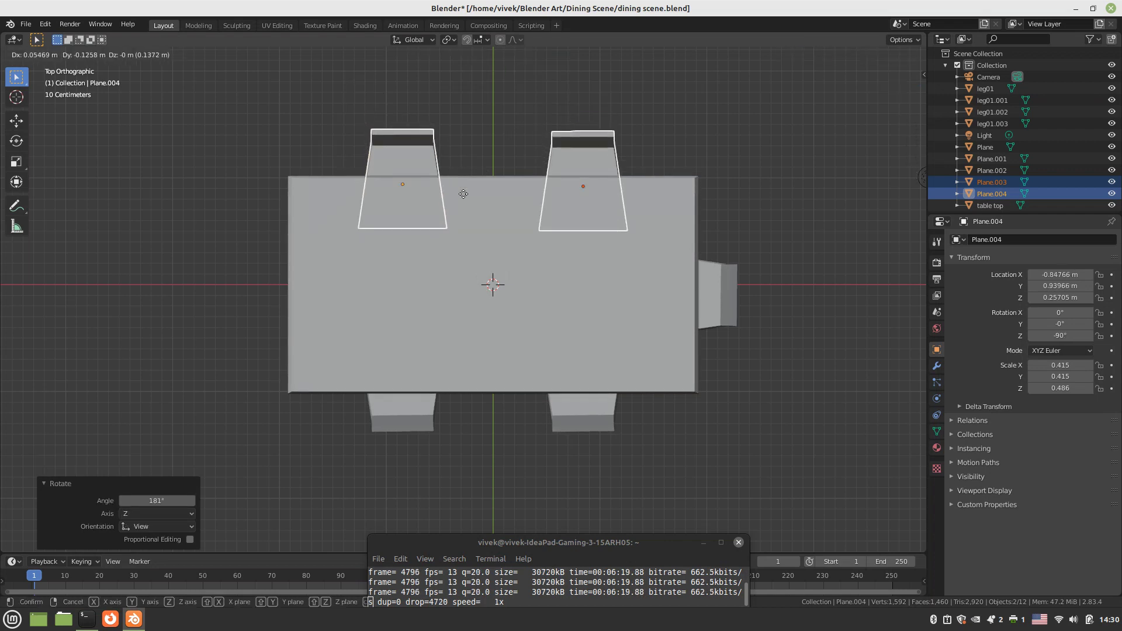
{"action": "middle_click_drag", "start_coordinate": [463, 196], "coordinate": [559, 384]}
- Duplicate the end chair about -3.768 m in X and 0.06 m in Y to the opposite end and rotate it about -181°
{"action": "left_click", "coordinate": [701, 315]}
{"action": "left_click", "coordinate": [728, 219]}
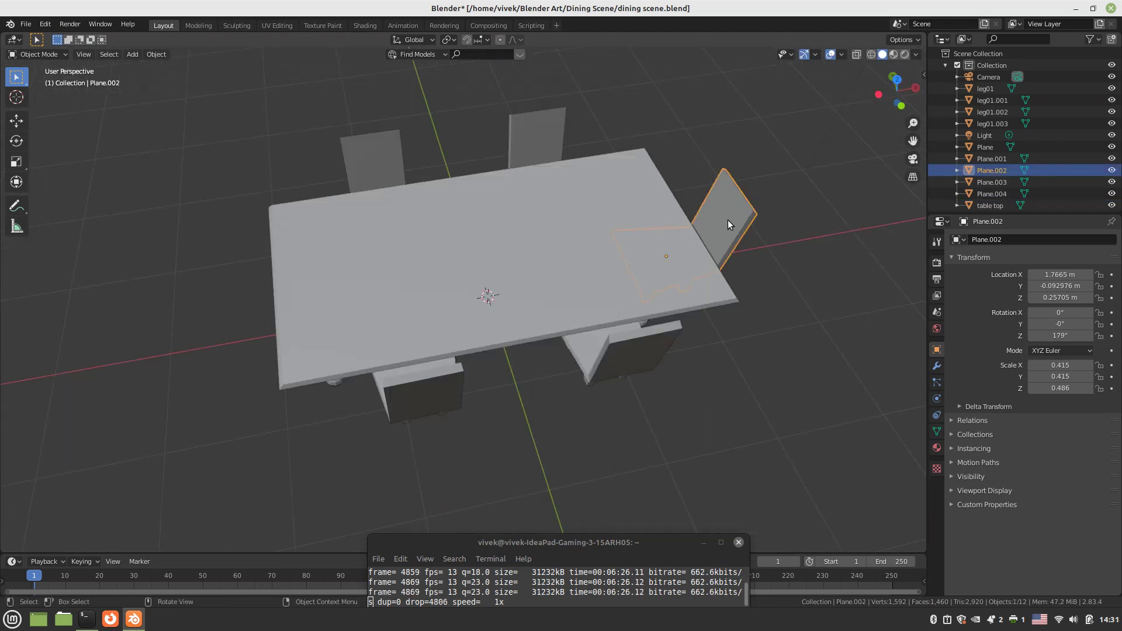
{"action": "key", "text": "KP_7"}
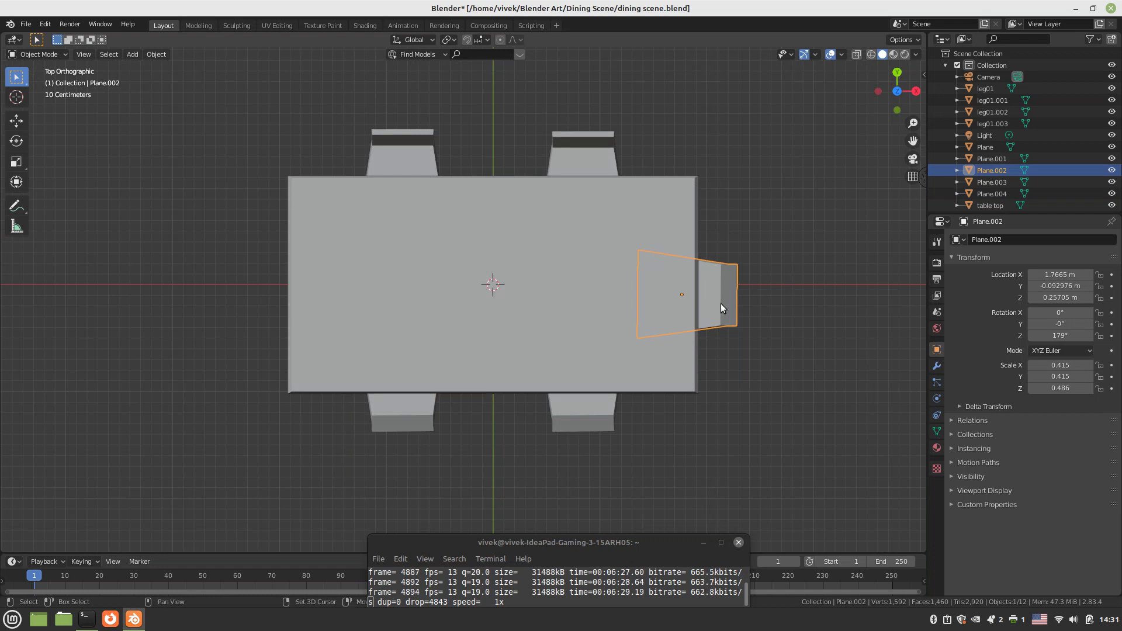
{"action": "key", "text": "shift+d"}
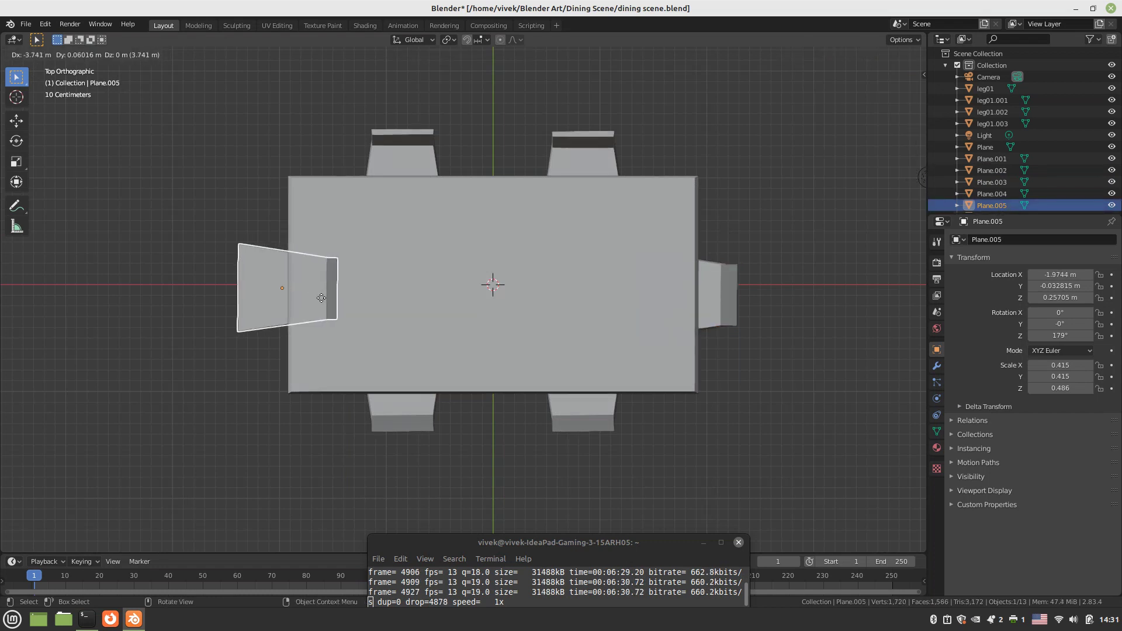
{"action": "left_click", "coordinate": [319, 298]}
{"action": "key", "text": "r"}
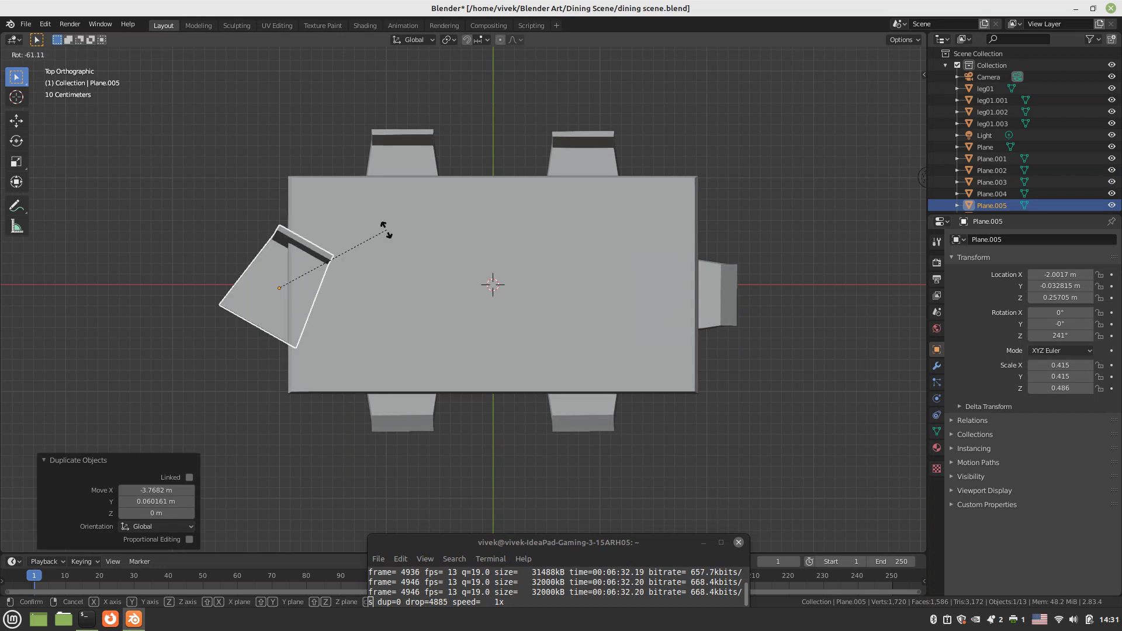
{"action": "left_click", "coordinate": [226, 254]}
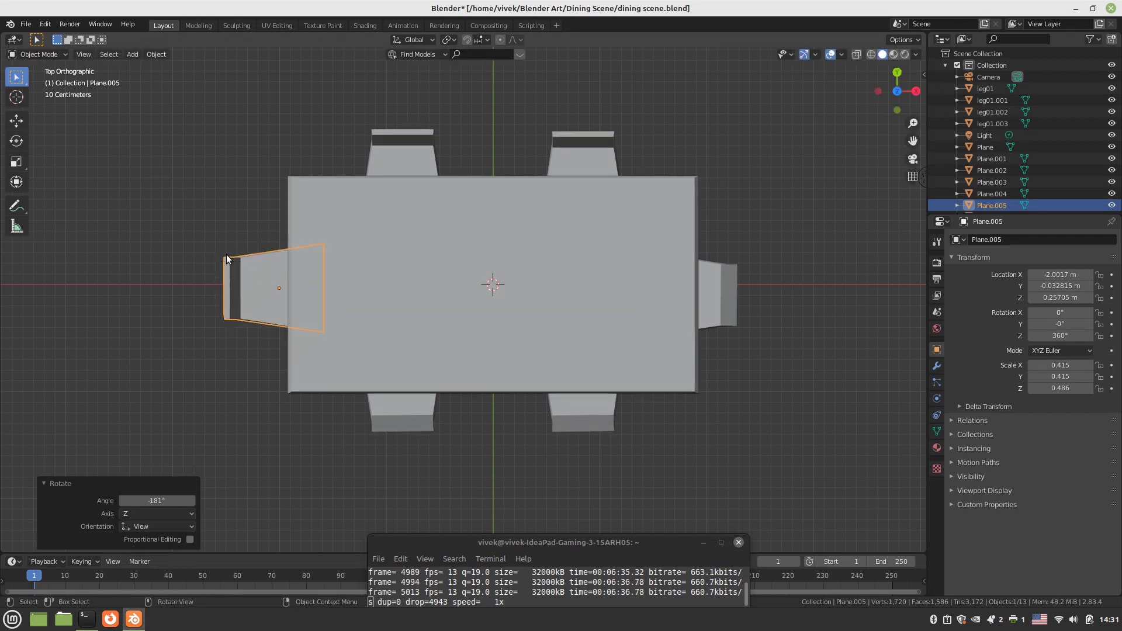
- Move the new end chair about 0.241 m along X toward the table, deselect it and save the file
{"action": "key", "text": "g"}
{"action": "key", "text": "x"}
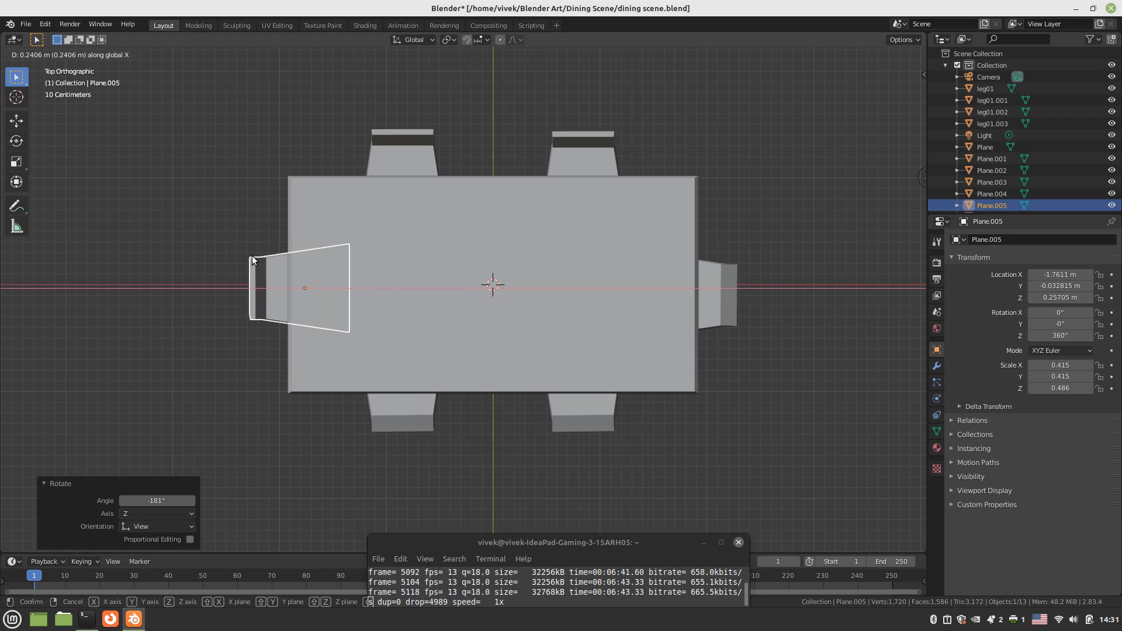
{"action": "left_click", "coordinate": [252, 261]}
{"action": "left_click", "coordinate": [226, 331]}
{"action": "middle_click_drag", "start_coordinate": [253, 260], "coordinate": [459, 333]}
{"action": "key", "text": "ctrl+s"}
- Select all six chairs, raise them together about 0.137 m along Z so their legs meet the ground line, deselect them and save the file
{"action": "middle_click_drag", "start_coordinate": [443, 323], "coordinate": [369, 295]}
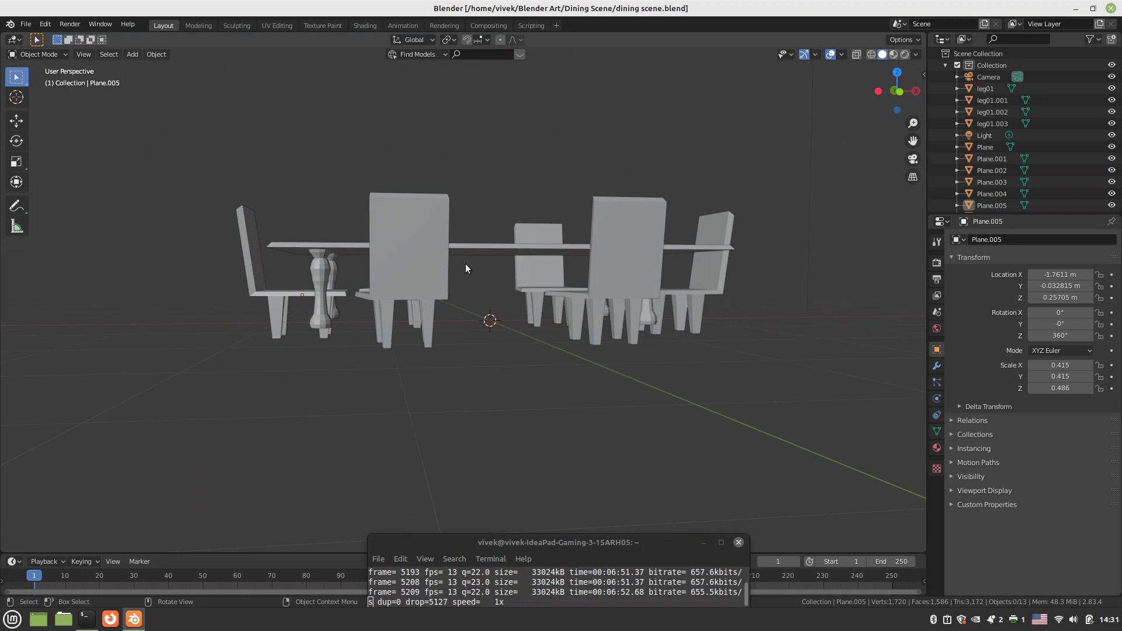
{"action": "key", "text": "KP_3"}
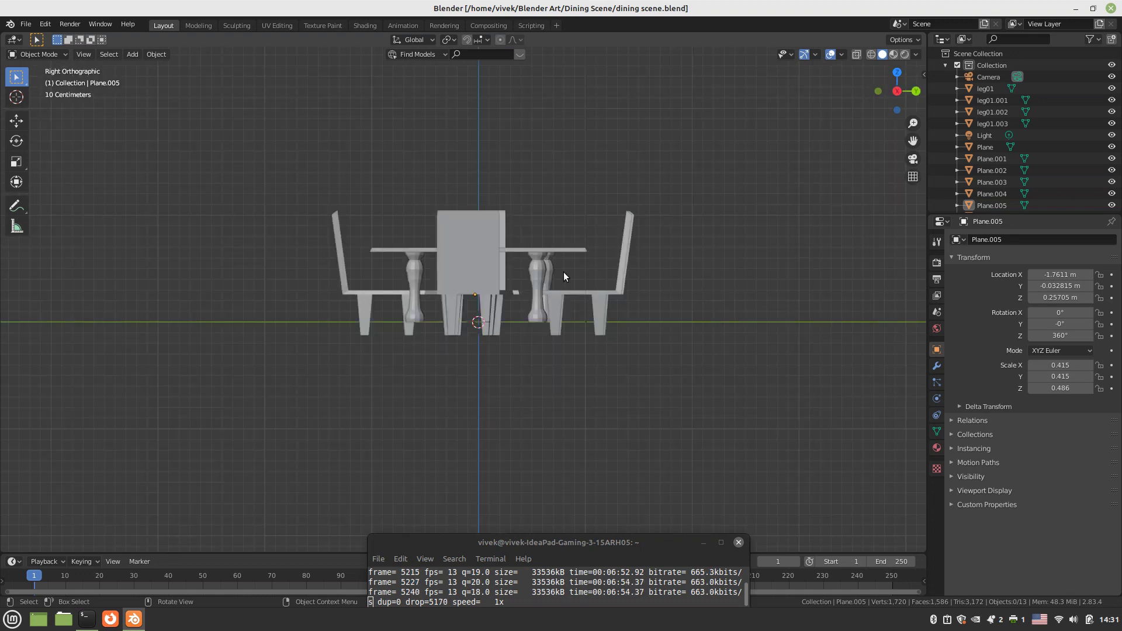
{"action": "middle_click_drag", "start_coordinate": [577, 291], "coordinate": [619, 289]}
{"action": "left_click", "coordinate": [620, 290]}
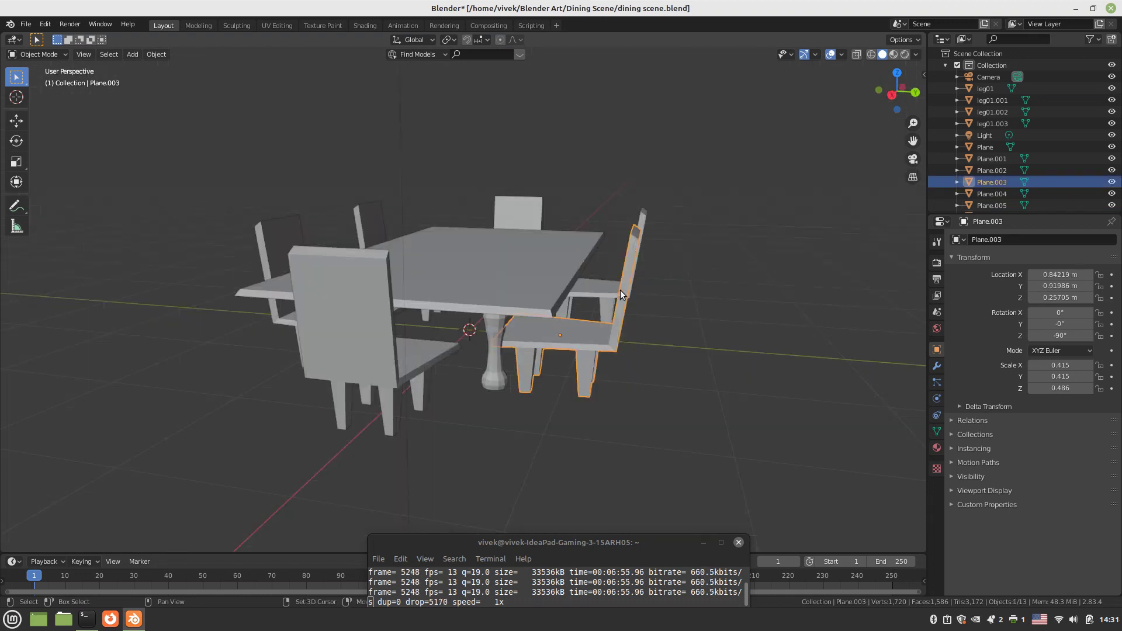
{"action": "left_click", "coordinate": [639, 246], "text": "shift"}
{"action": "left_click", "coordinate": [532, 200], "text": "shift"}
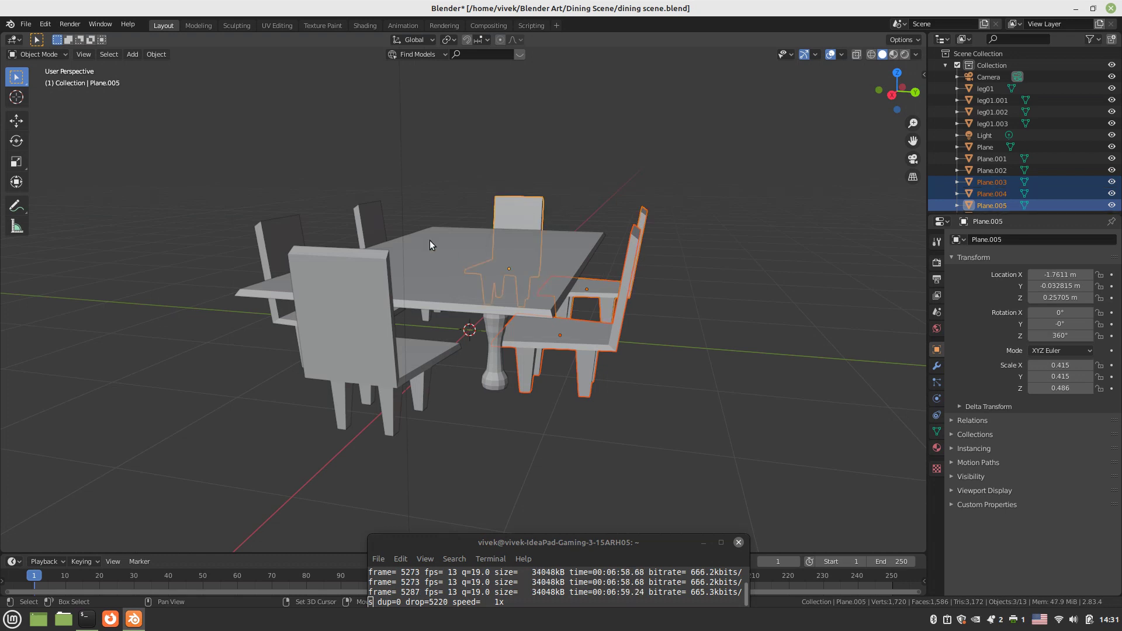
{"action": "left_click", "coordinate": [281, 227], "text": "shift"}
{"action": "left_click", "coordinate": [368, 225], "text": "shift"}
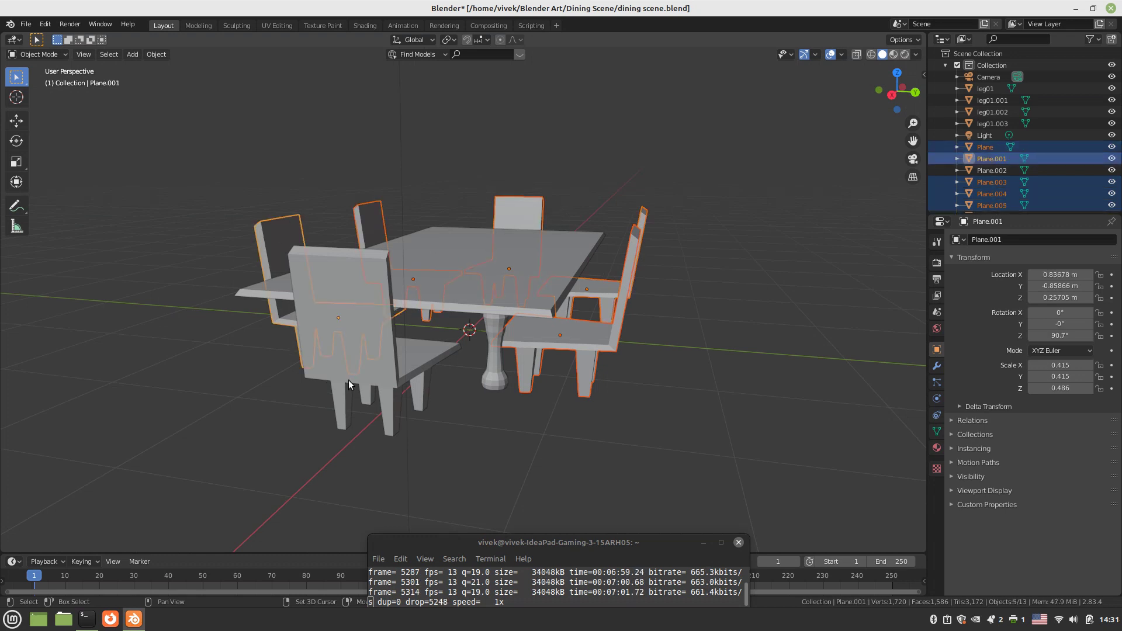
{"action": "left_click", "coordinate": [349, 381], "text": "shift"}
{"action": "key", "text": "KP_1"}
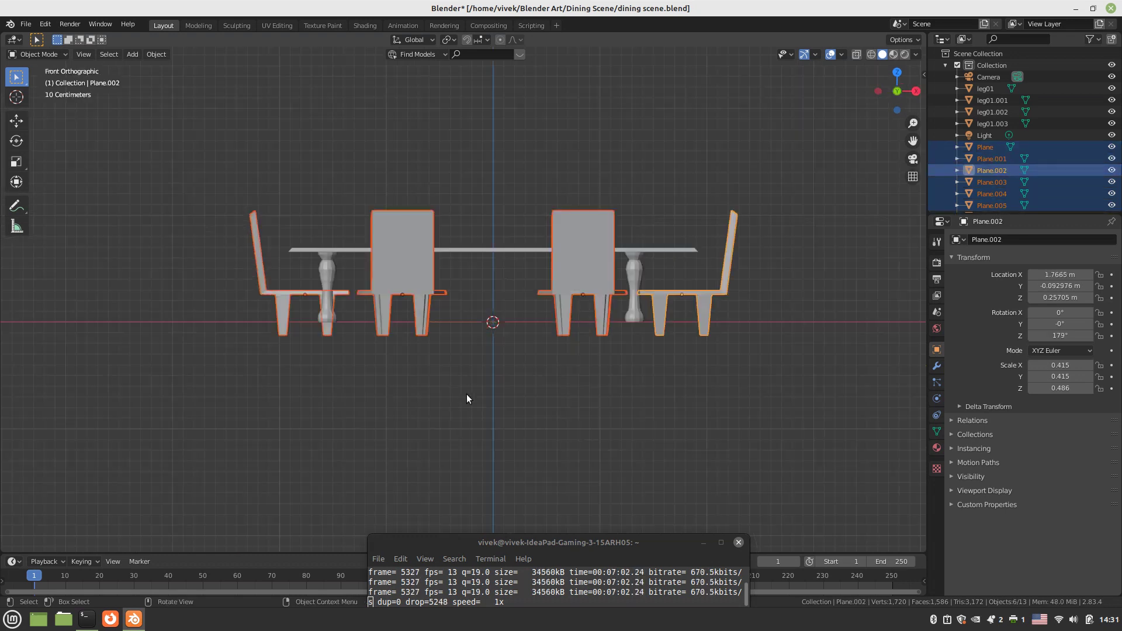
{"action": "key", "text": "g"}
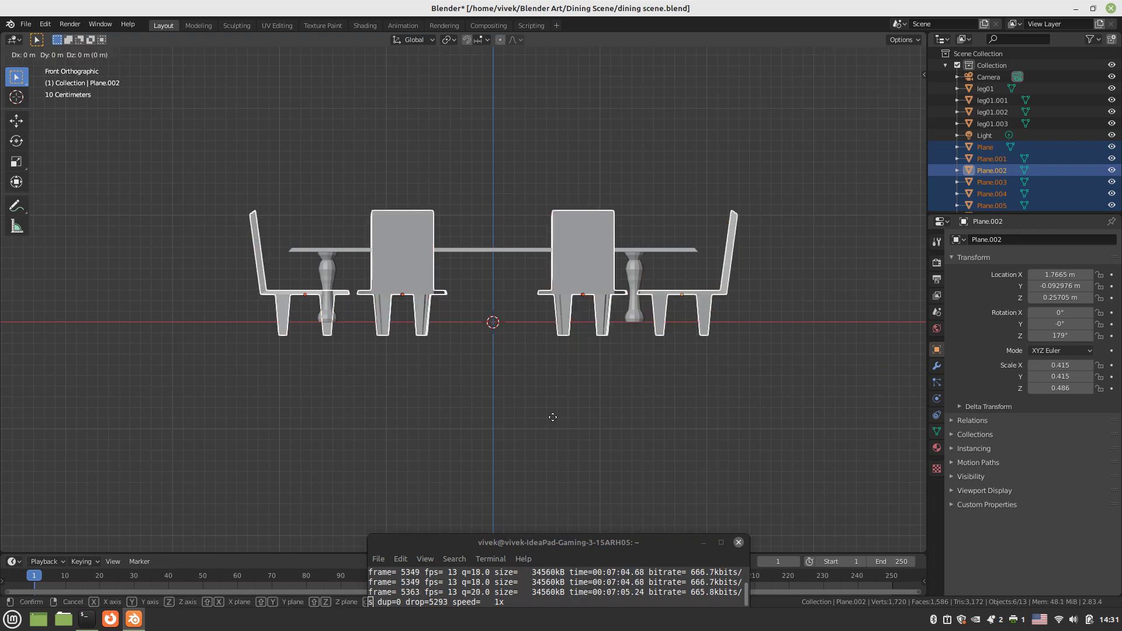
{"action": "key", "text": "z"}
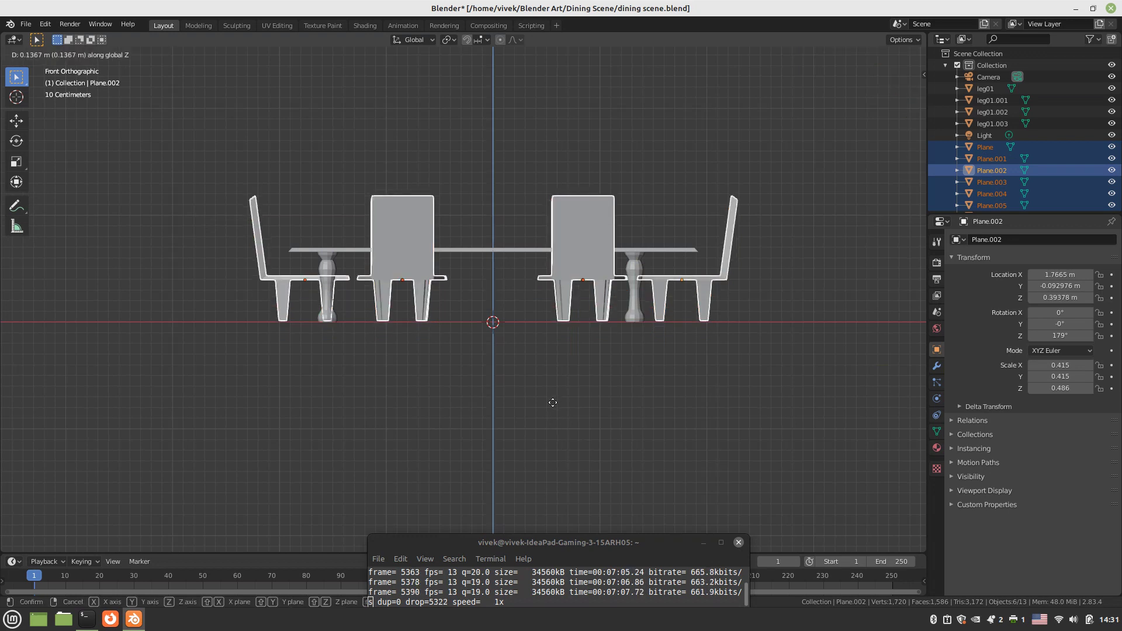
{"action": "left_click", "coordinate": [549, 402]}
{"action": "middle_click_drag", "start_coordinate": [546, 401], "coordinate": [336, 328]}
{"action": "left_click", "coordinate": [477, 431]}
{"action": "key", "text": "ctrl+s"}
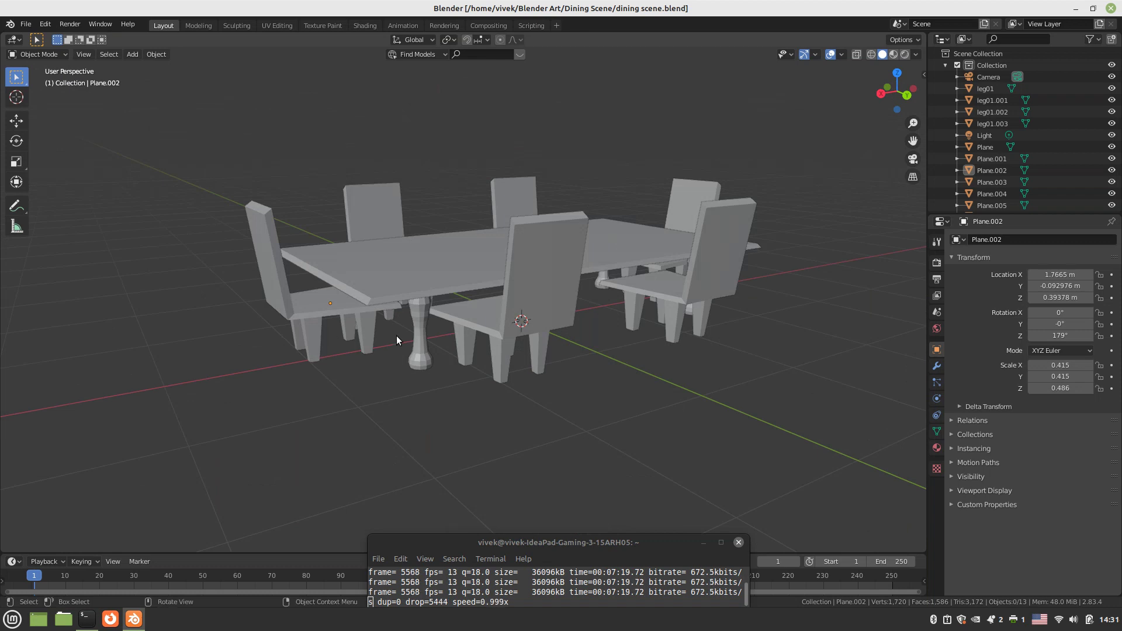
- Snap the 3D cursor to the world origin, add a plane there and scale it uniformly to about 2.323 as the floor
{"action": "key", "text": "shift+s"}
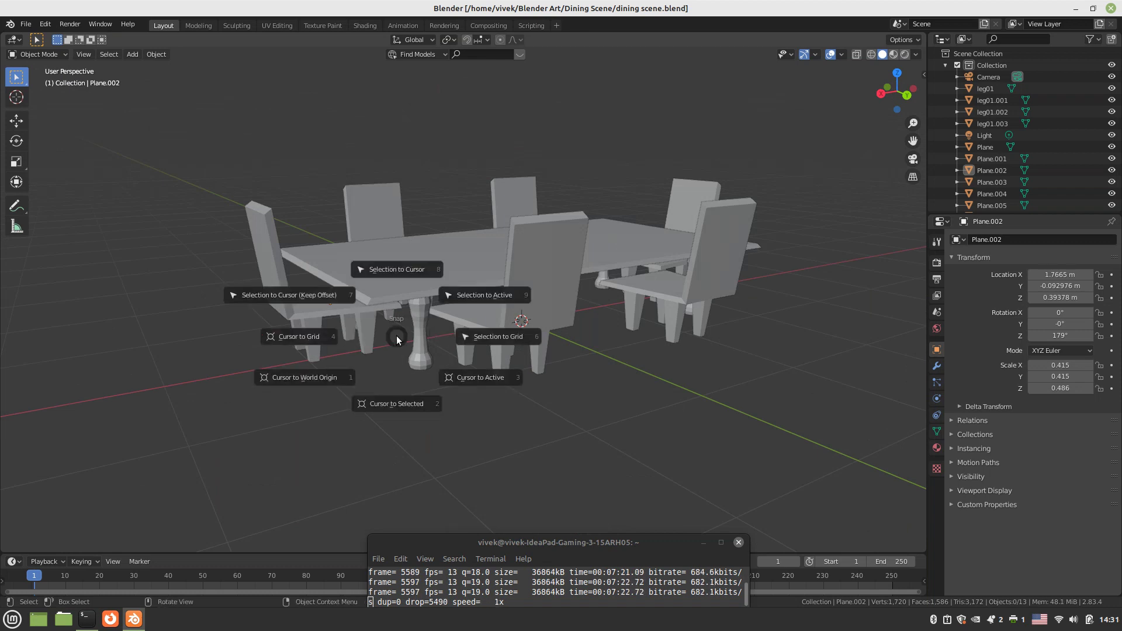
{"action": "left_click", "coordinate": [311, 379]}
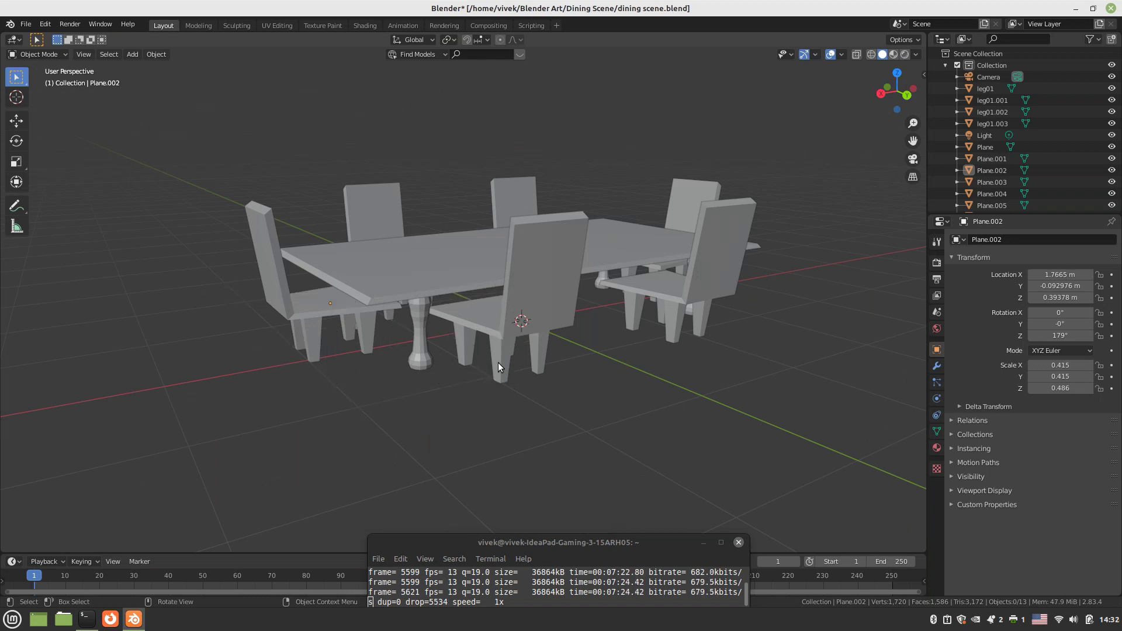
{"action": "key", "text": "shift+a"}
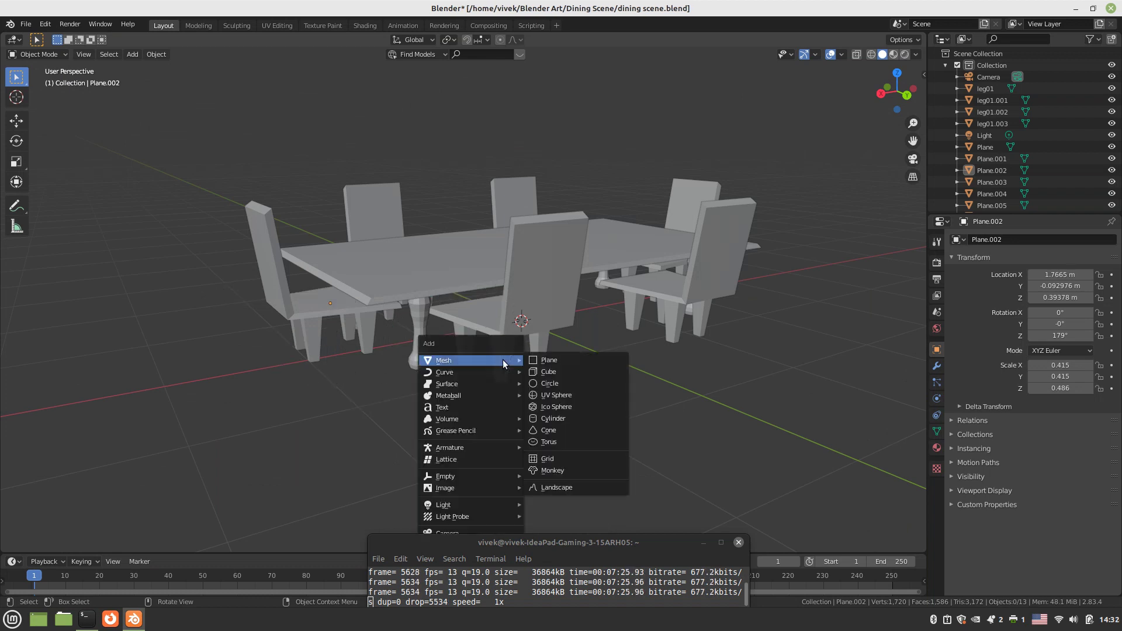
{"action": "left_click", "coordinate": [545, 357]}
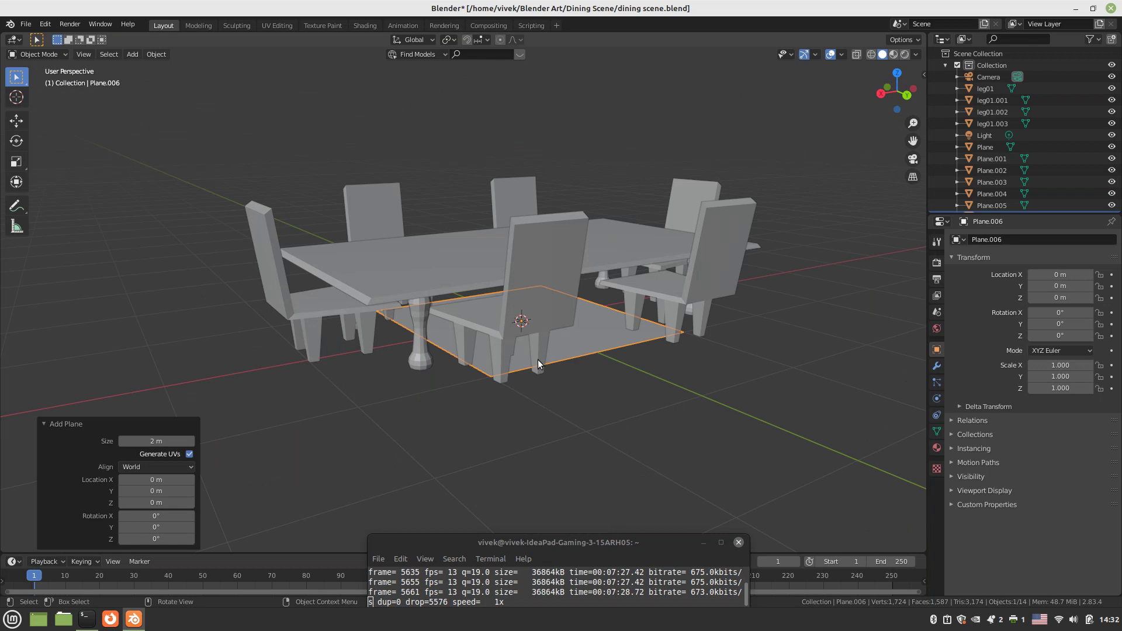
{"action": "key", "text": "s"}
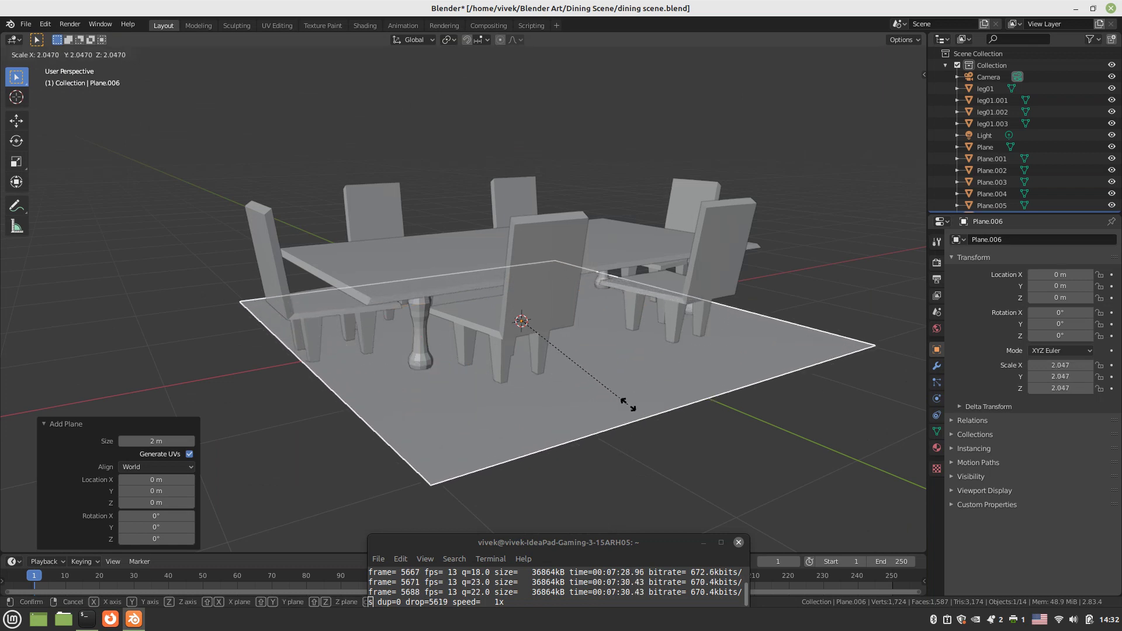
{"action": "left_click", "coordinate": [643, 405]}
{"action": "middle_click_drag", "start_coordinate": [527, 364], "coordinate": [450, 378]}
{"action": "key", "text": "s"}
{"action": "left_click", "coordinate": [609, 395]}
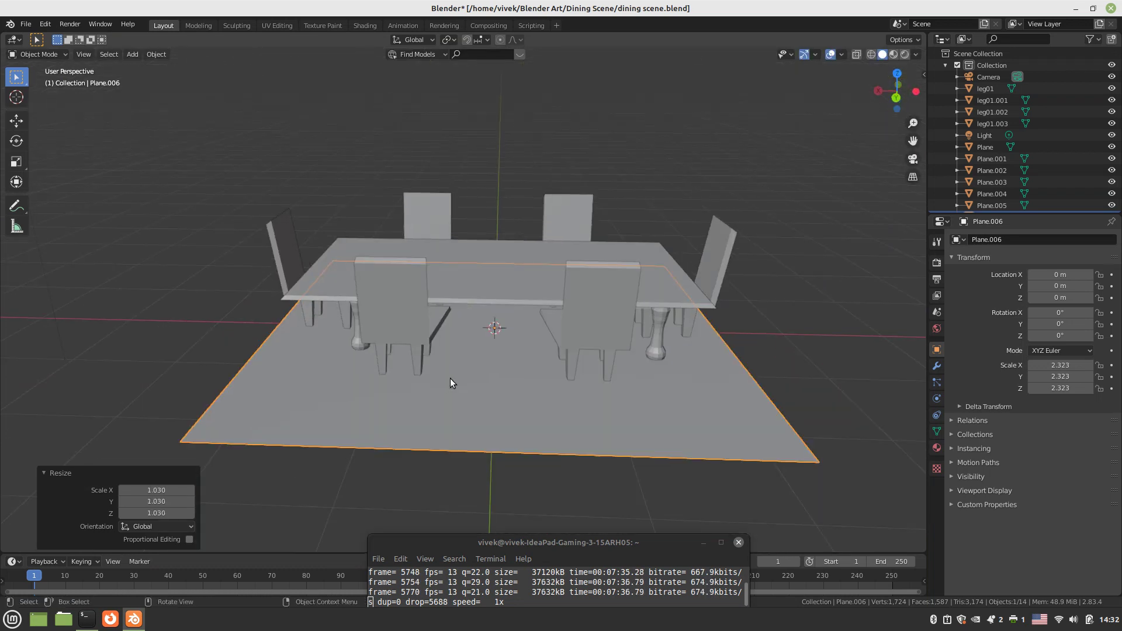
- Stretch the floor plane along X to a scale of about 3.337 and deselect it
{"action": "key", "text": "s"}
{"action": "key", "text": "x"}
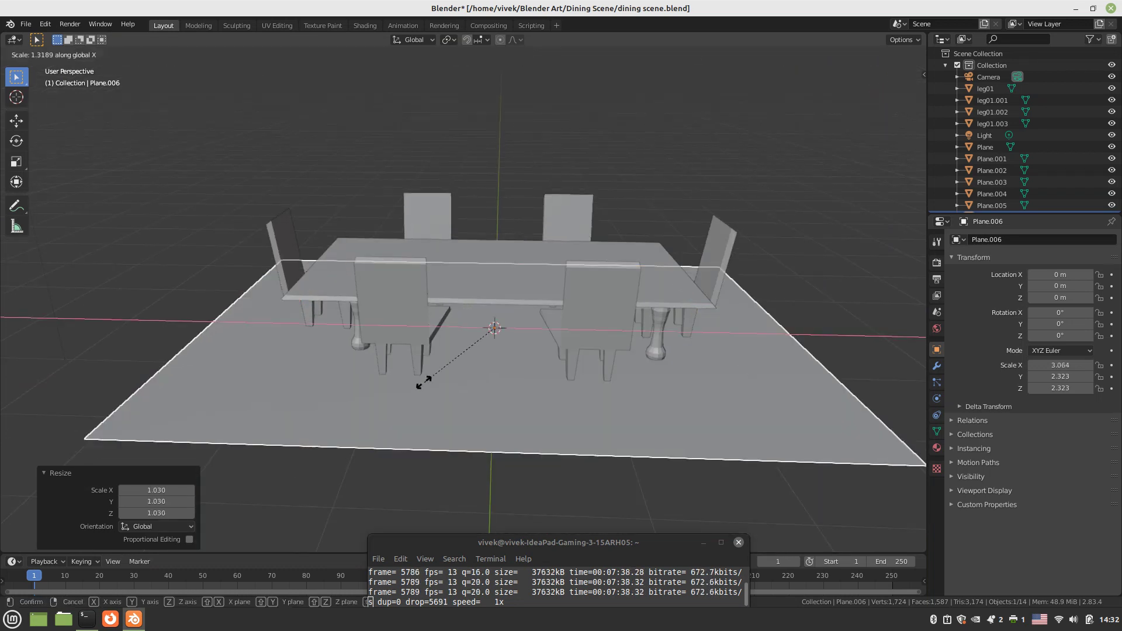
{"action": "left_click", "coordinate": [415, 384]}
{"action": "middle_click_drag", "start_coordinate": [416, 384], "coordinate": [619, 391]}
{"action": "left_click", "coordinate": [745, 228]}
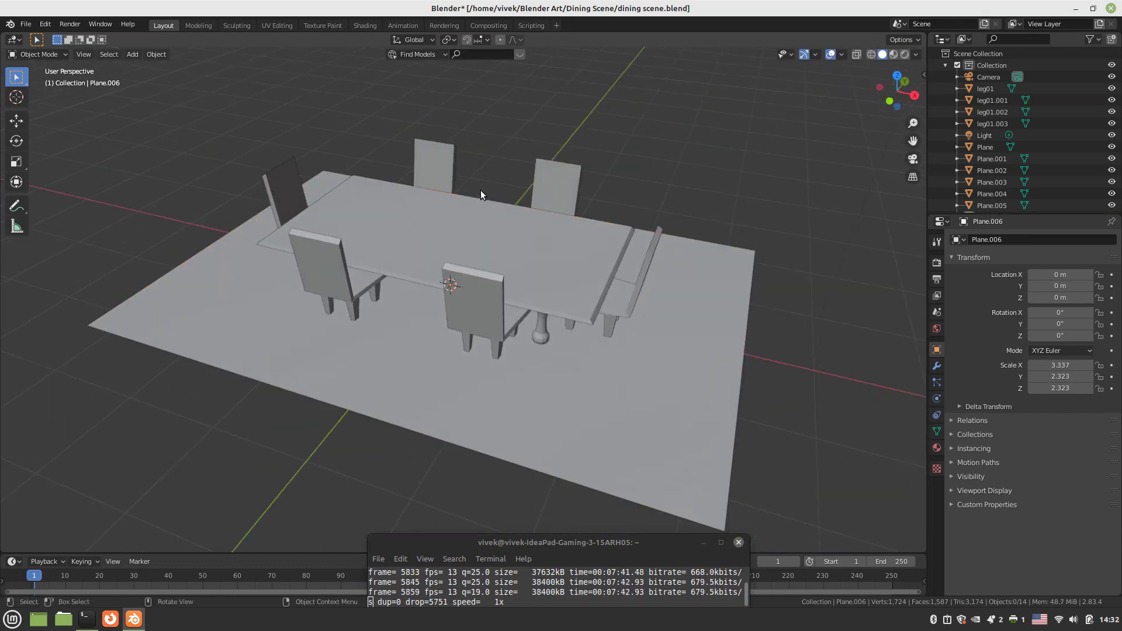
- Check the floor's coverage through the camera and enlarge the floor plane uniformly by a factor of about 1.295
{"action": "middle_click_drag", "start_coordinate": [481, 190], "coordinate": [402, 214]}
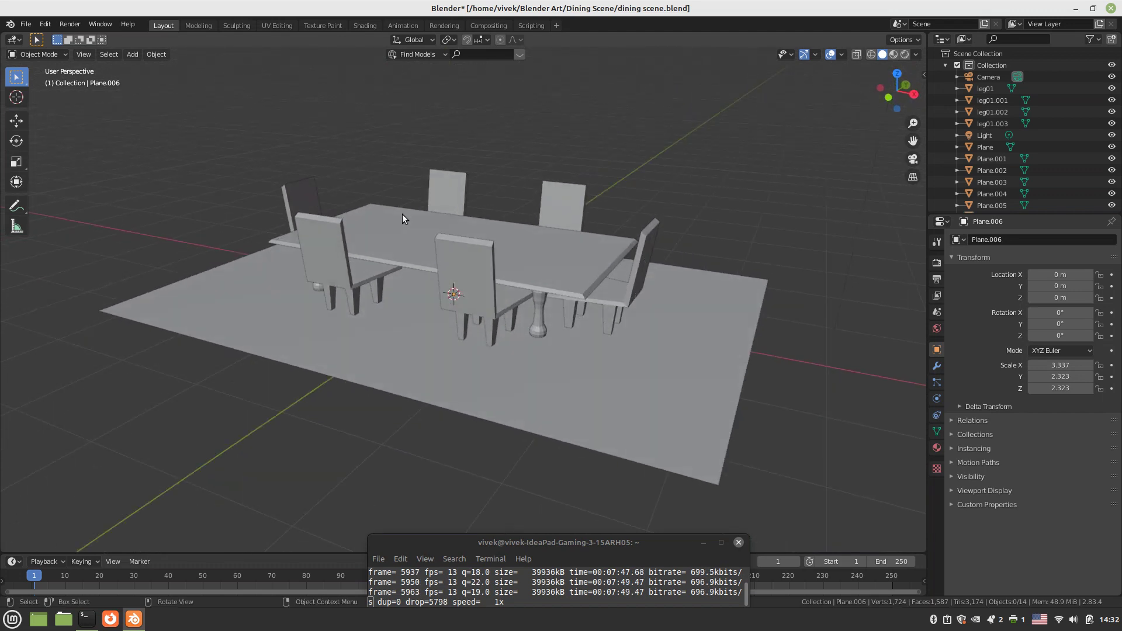
{"action": "scroll", "coordinate": [402, 215], "scroll_direction": "down", "scroll_amount": 1}
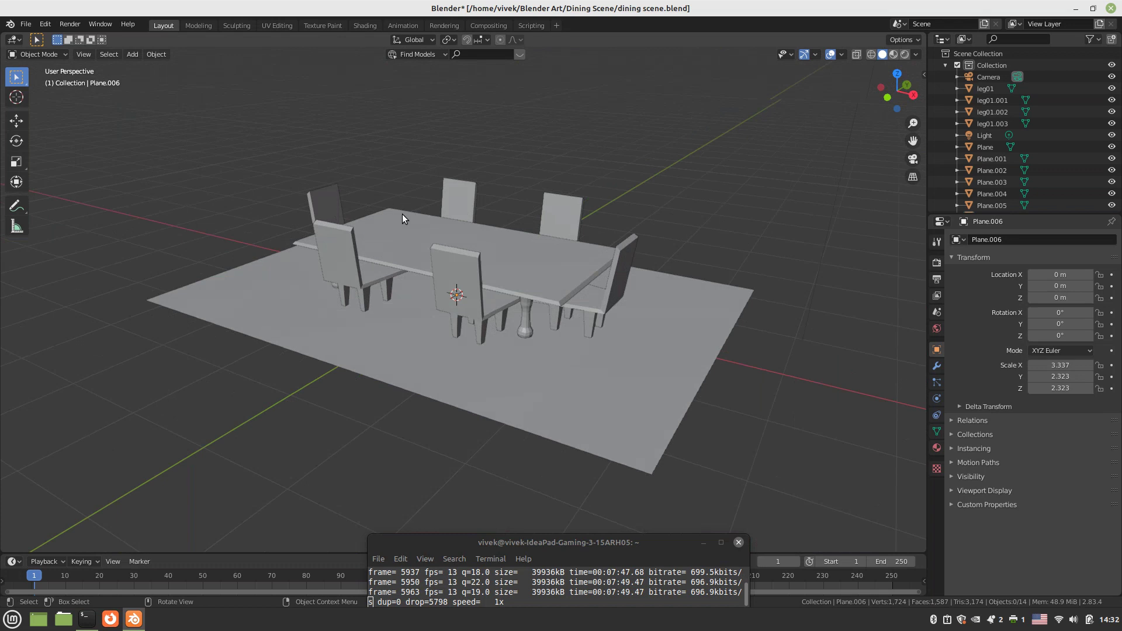
{"action": "key", "text": "KP_0"}
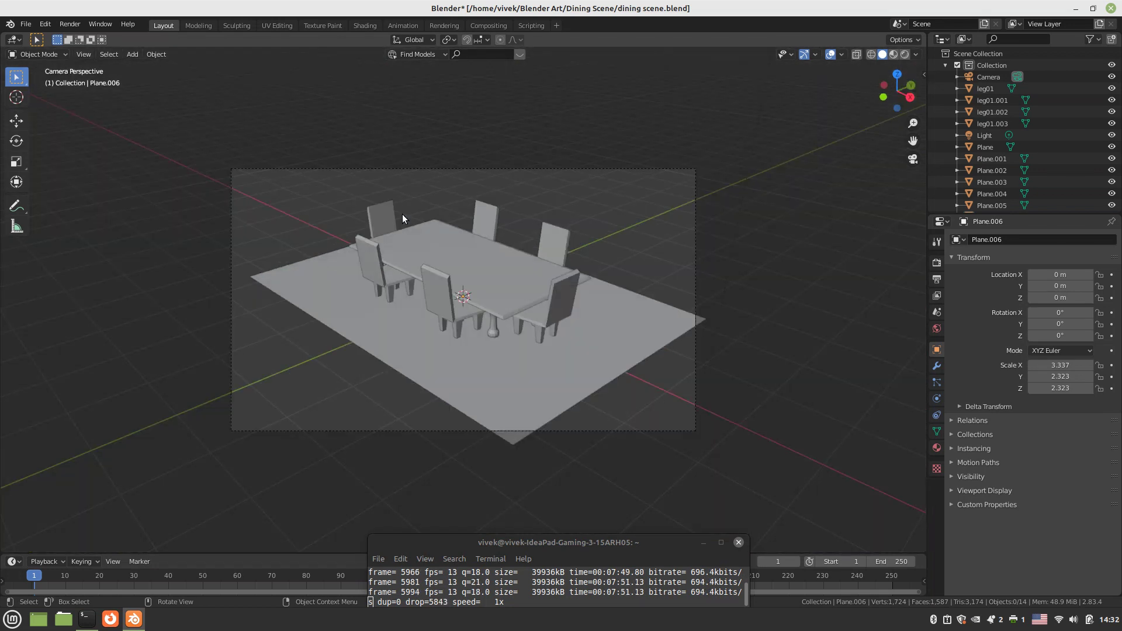
{"action": "left_click", "coordinate": [619, 306]}
{"action": "middle_click_drag", "start_coordinate": [618, 307], "coordinate": [532, 361]}
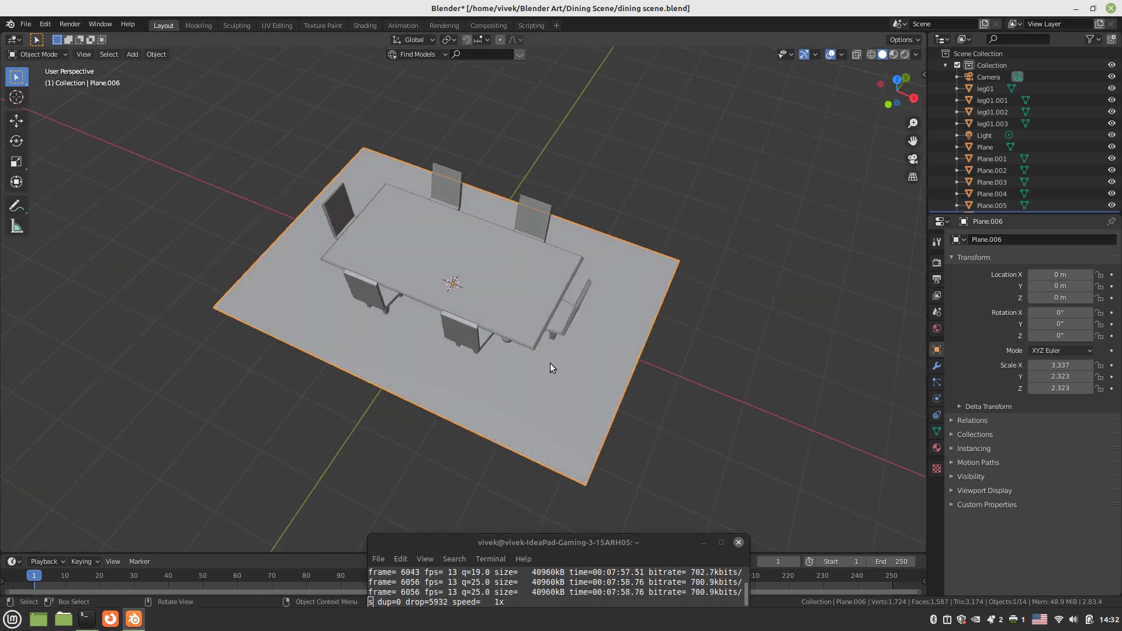
{"action": "key", "text": "s"}
{"action": "left_click", "coordinate": [594, 215]}
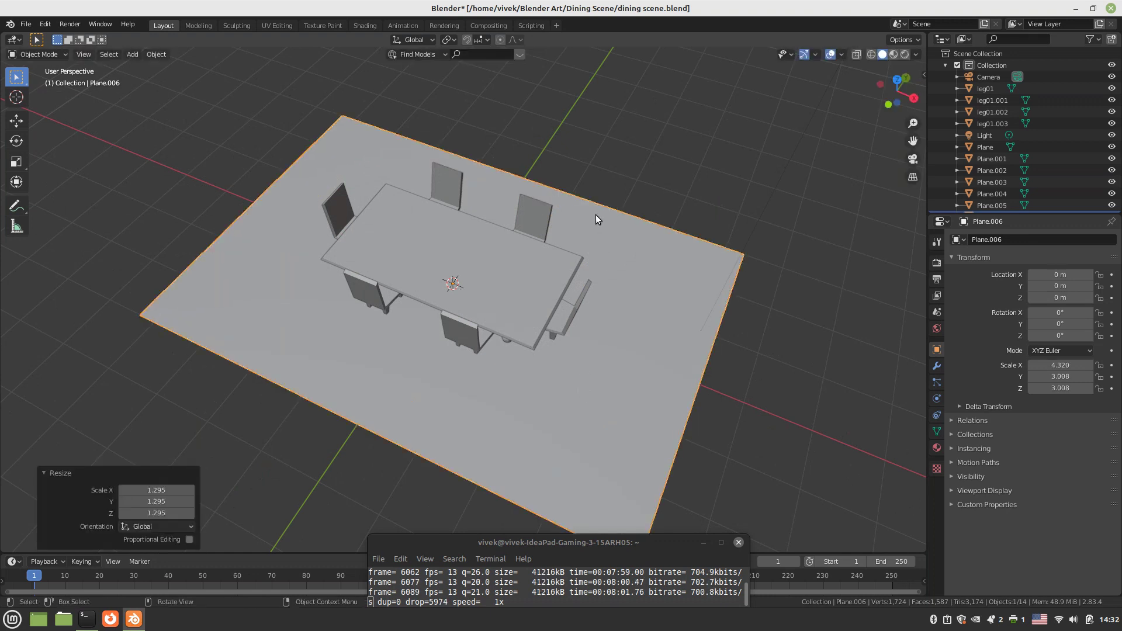
- Extrude the floor's two adjacent edges behind the table about 4.74 m upward along Z to form two walls
{"action": "key", "text": "Tab"}
{"action": "key", "text": "2"}
{"action": "left_click", "coordinate": [595, 204]}
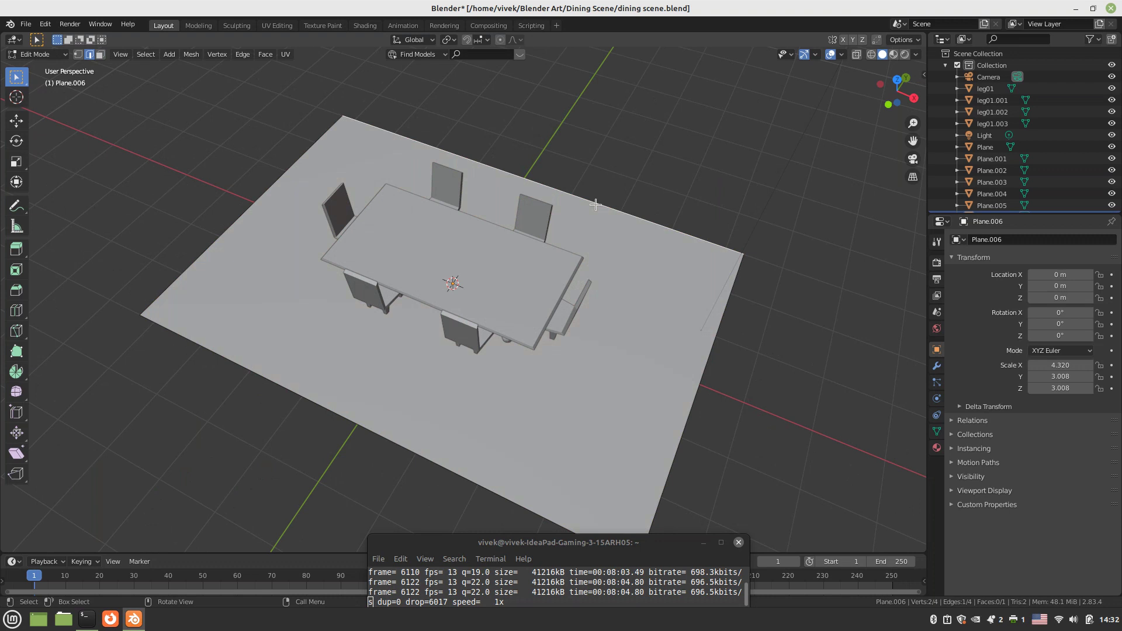
{"action": "left_click", "coordinate": [319, 142], "text": "shift"}
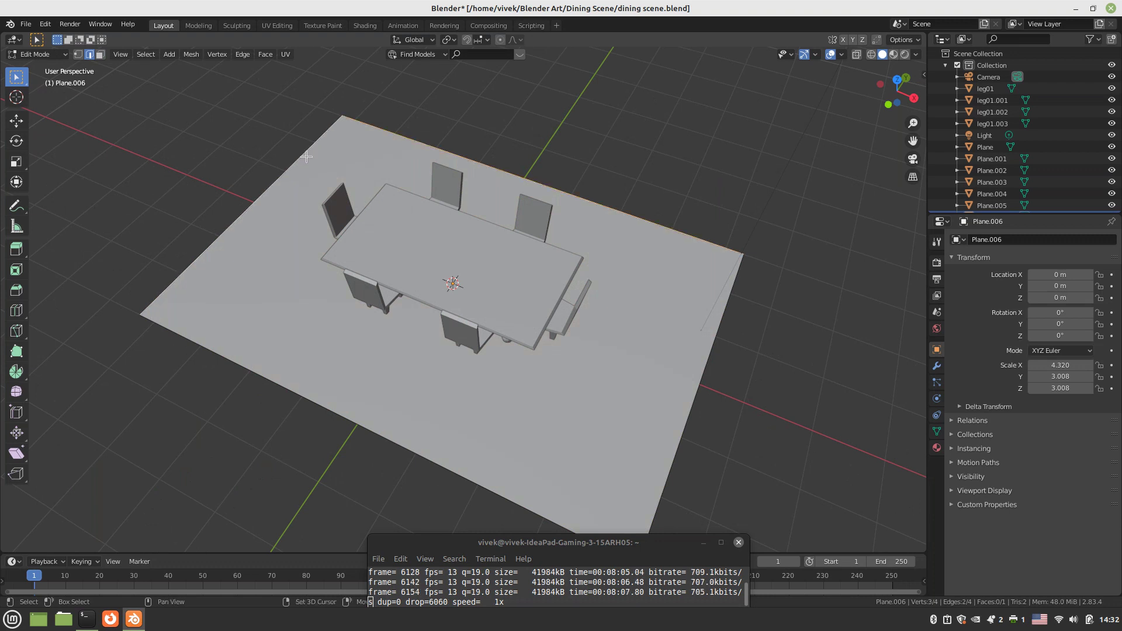
{"action": "middle_click_drag", "start_coordinate": [318, 142], "coordinate": [322, 215]}
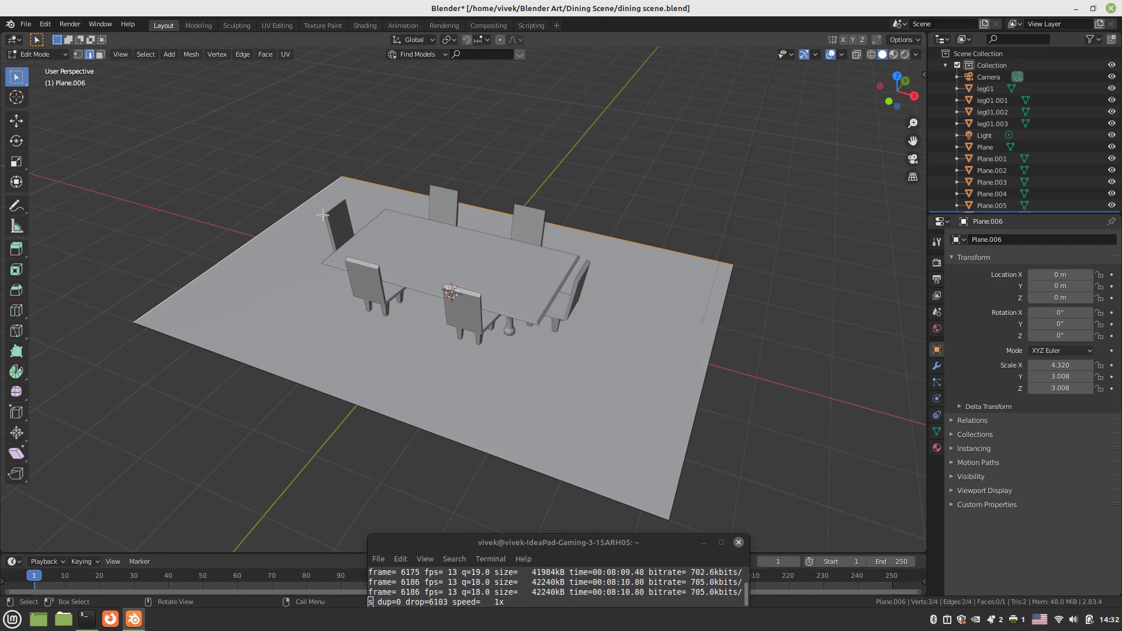
{"action": "key", "text": "e"}
{"action": "key", "text": "z"}
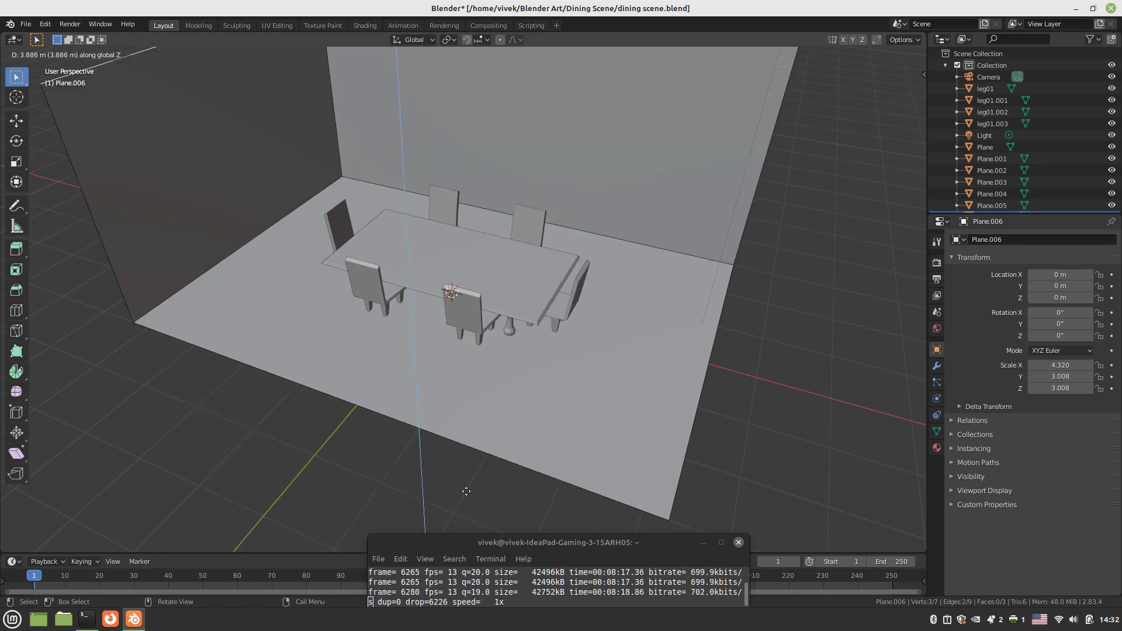
{"action": "left_click", "coordinate": [503, 437]}
{"action": "scroll", "coordinate": [501, 455], "scroll_direction": "down", "scroll_amount": 5}
{"action": "middle_click_drag", "start_coordinate": [501, 456], "coordinate": [476, 418]}
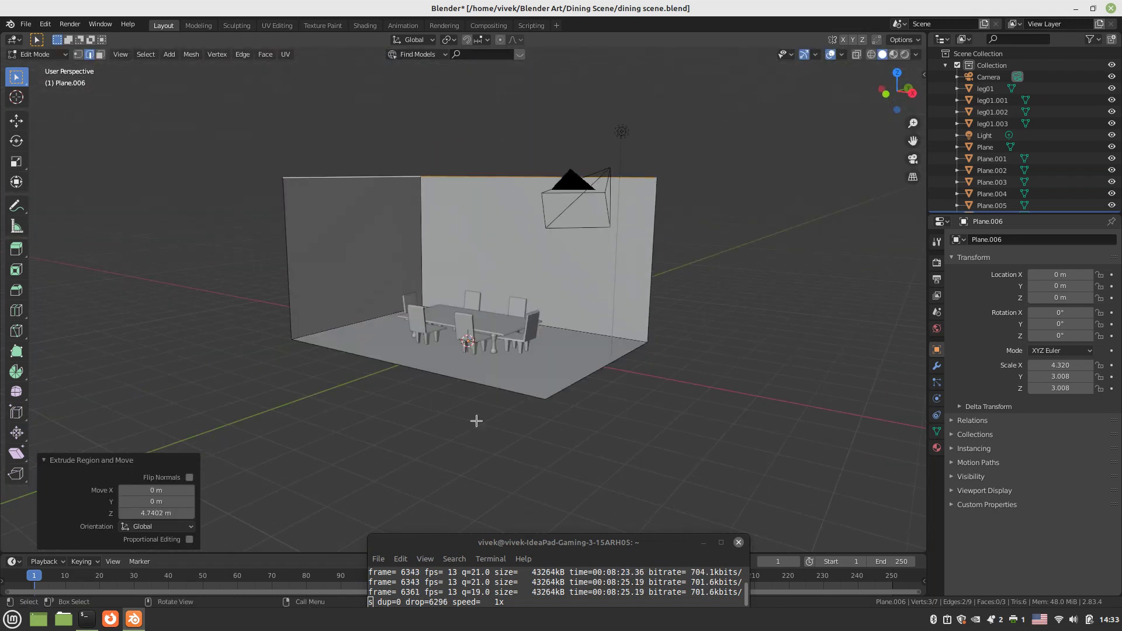
- Lower the top edges of both walls along Z to shorten the walls and deselect them
{"action": "key", "text": "g"}
{"action": "key", "text": "z"}
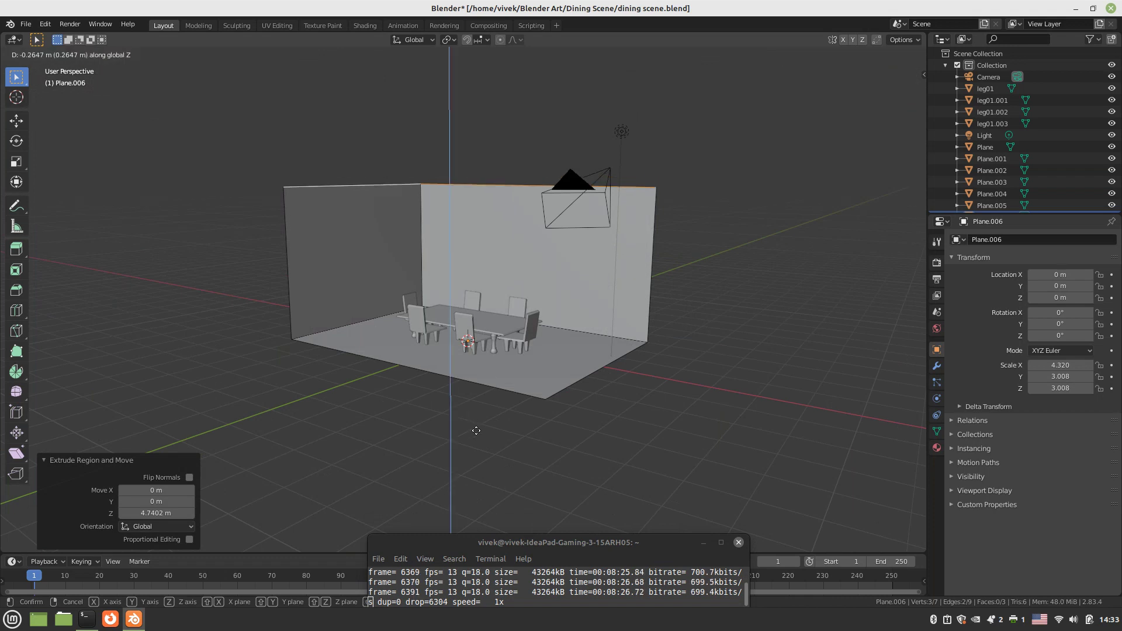
{"action": "left_click", "coordinate": [476, 459]}
{"action": "left_click", "coordinate": [475, 461]}
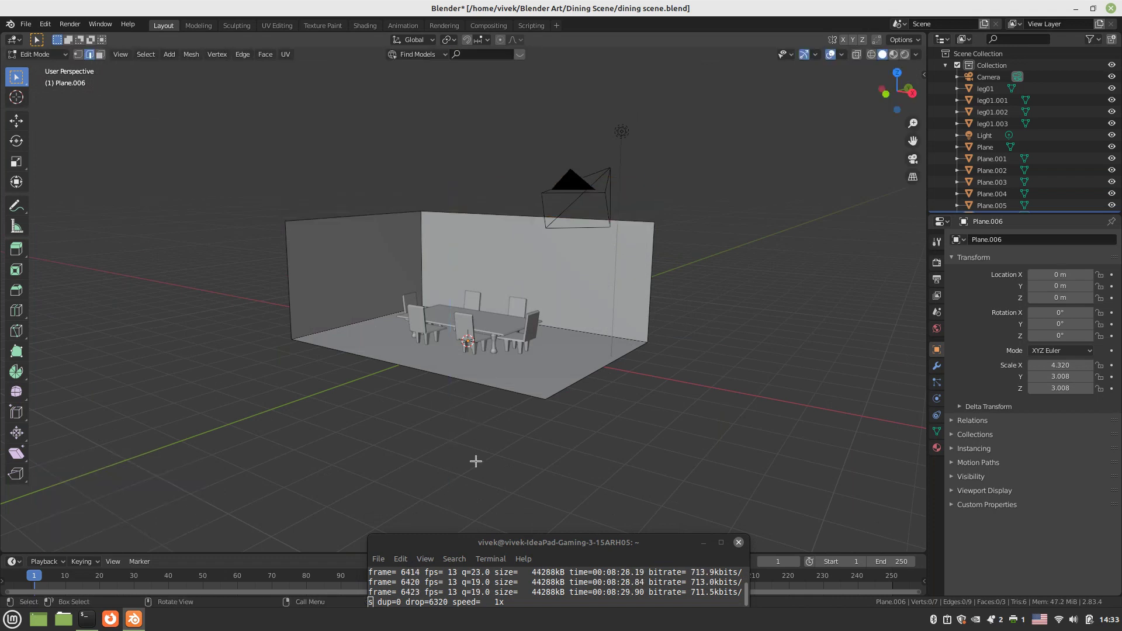
- In camera view, leave mesh editing and move the camera about 0.043 m in X, 0.289 m in Y and 0.337 m in Z
{"action": "scroll", "coordinate": [476, 461], "scroll_direction": "up", "scroll_amount": 5}
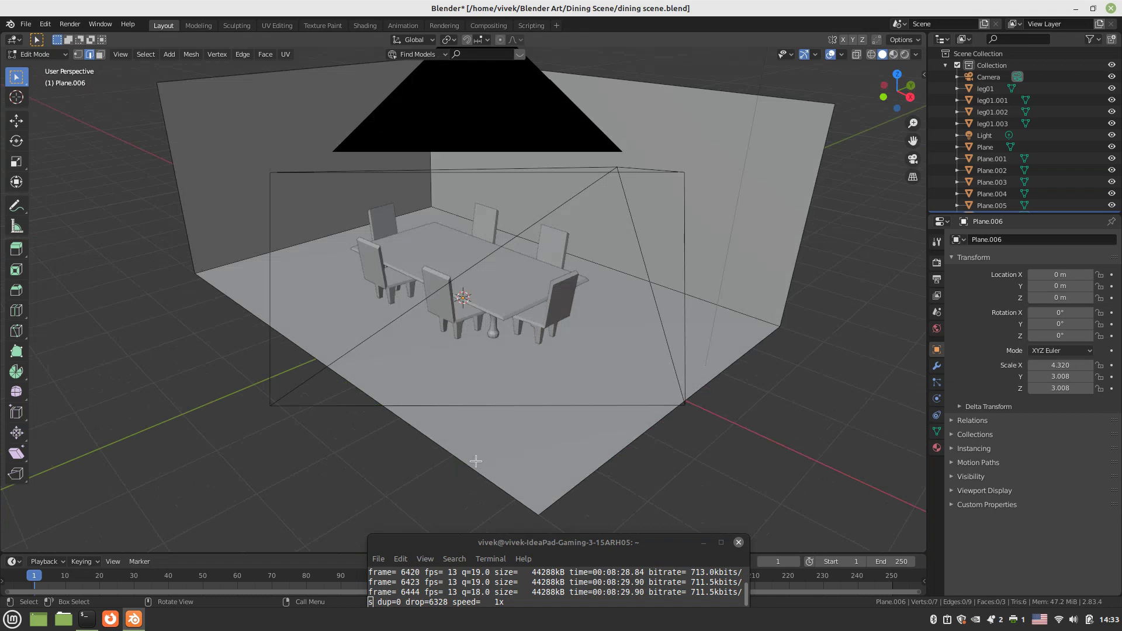
{"action": "key", "text": "KP_0"}
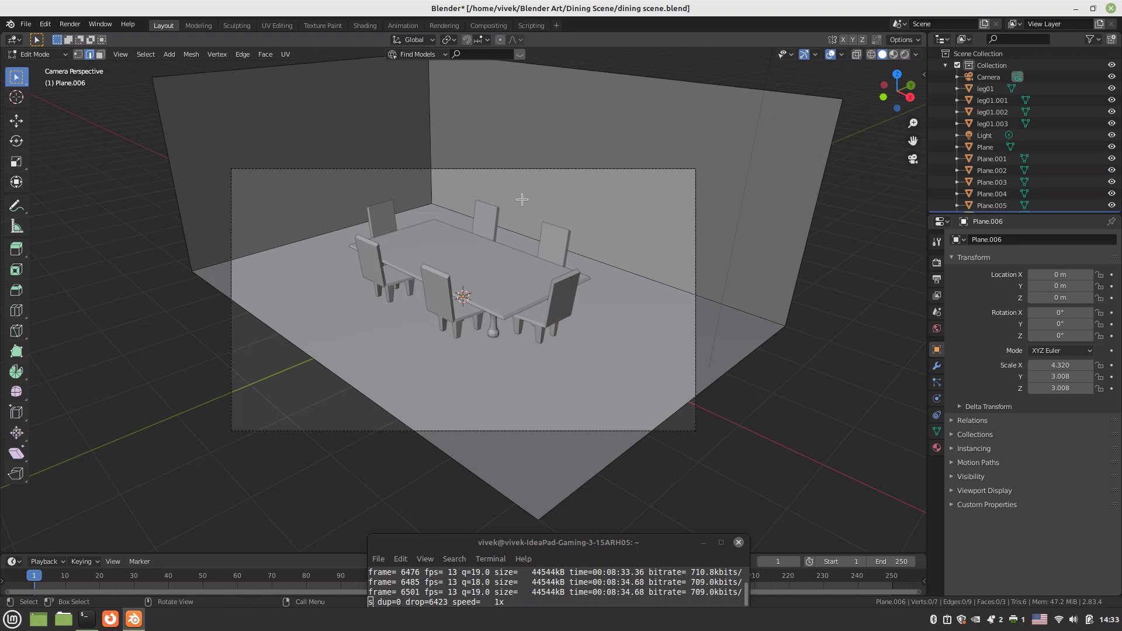
{"action": "key", "text": "Tab"}
{"action": "left_click", "coordinate": [522, 170]}
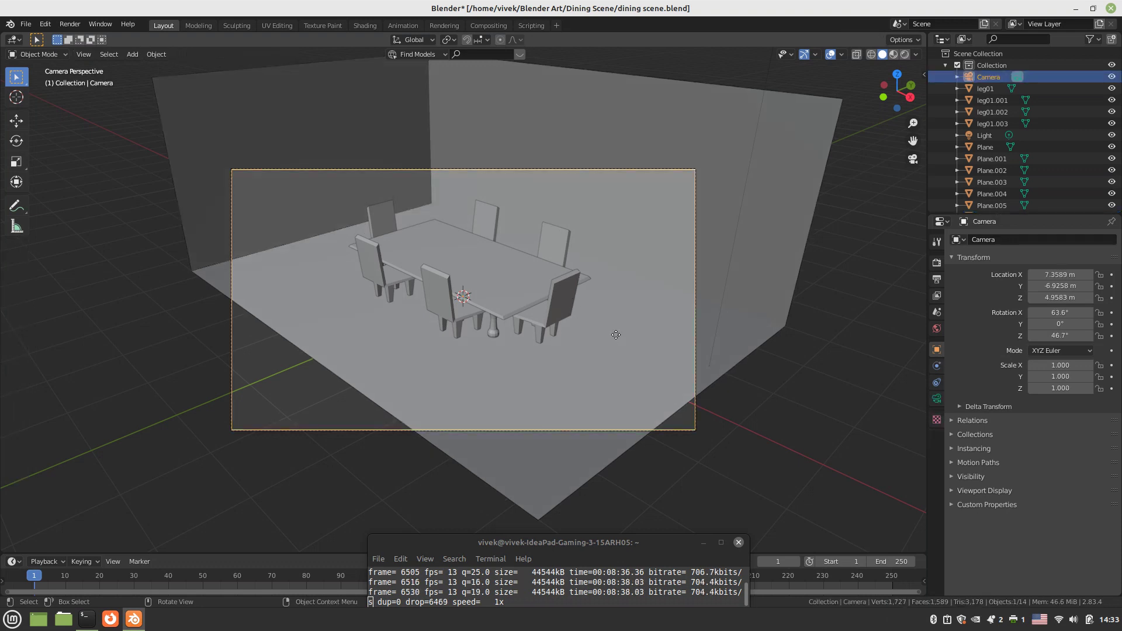
{"action": "key", "text": "g"}
{"action": "left_click", "coordinate": [648, 298]}
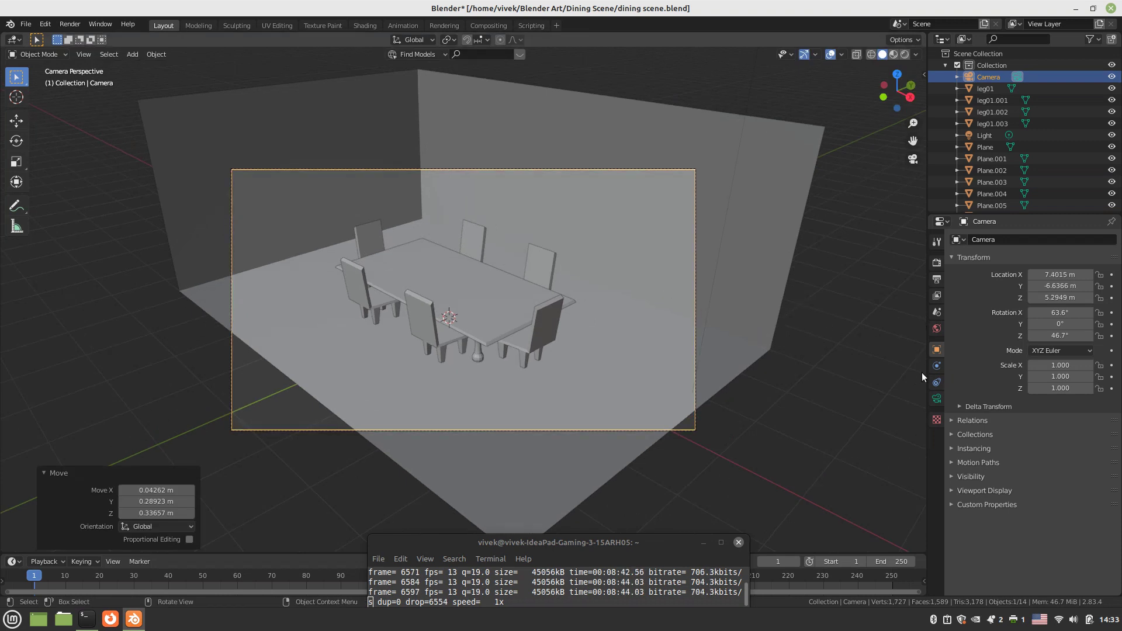
- Set the camera's focal length to 75 mm and move it about -0.077 m in X, 0.022 m in Y and 0.143 m in Z
{"action": "left_click", "coordinate": [936, 398]}
{"action": "left_click_drag", "start_coordinate": [1081, 295], "coordinate": [1121, 295]}
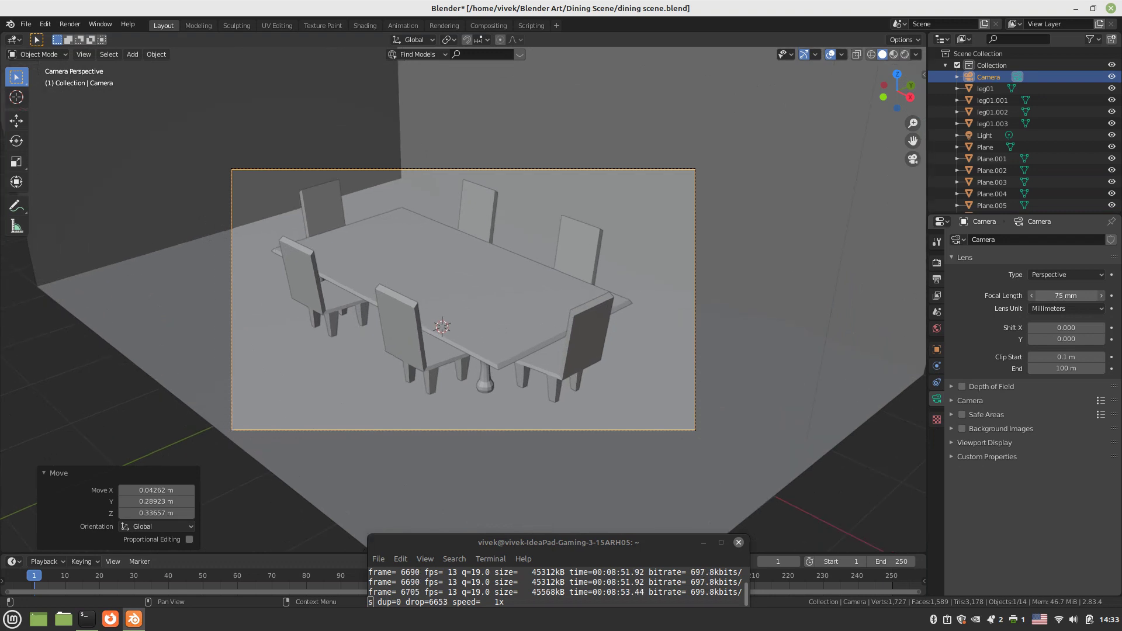
{"action": "key", "text": "g"}
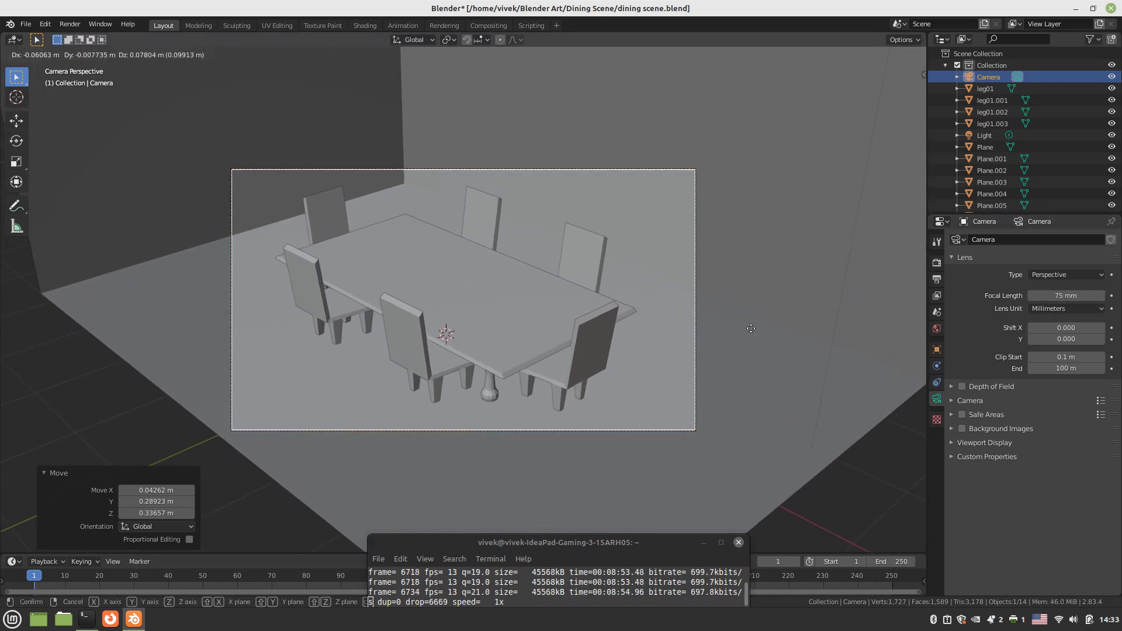
{"action": "left_click", "coordinate": [751, 316]}
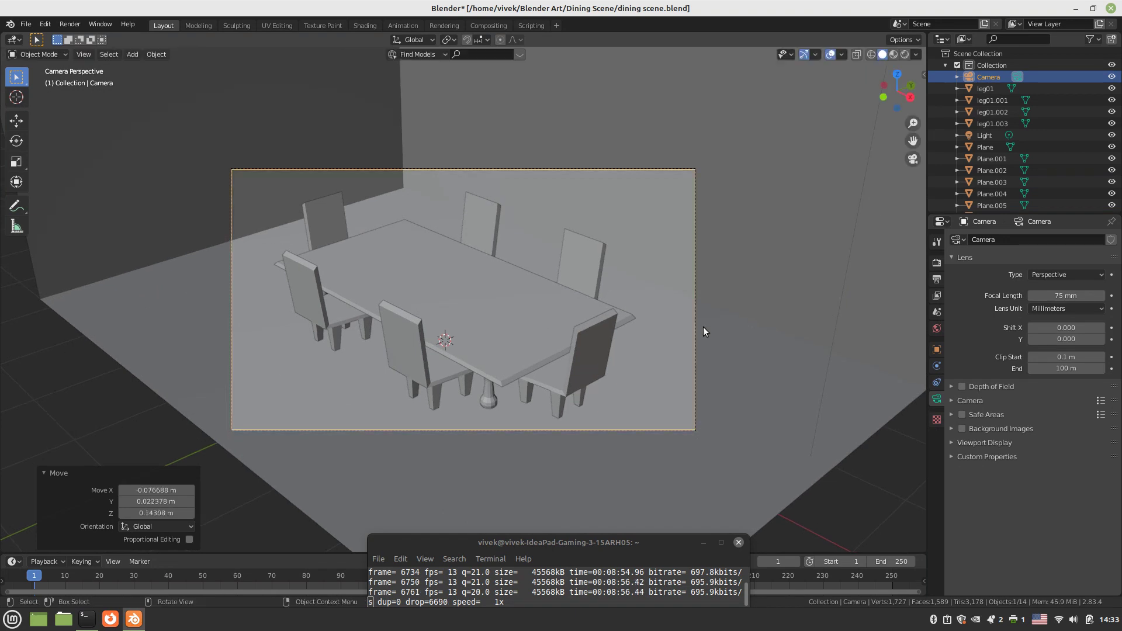
- Select the light above the room and change its type to Spot
{"action": "middle_click_drag", "start_coordinate": [702, 327], "coordinate": [453, 315]}
{"action": "scroll", "coordinate": [447, 310], "scroll_direction": "down", "scroll_amount": 8}
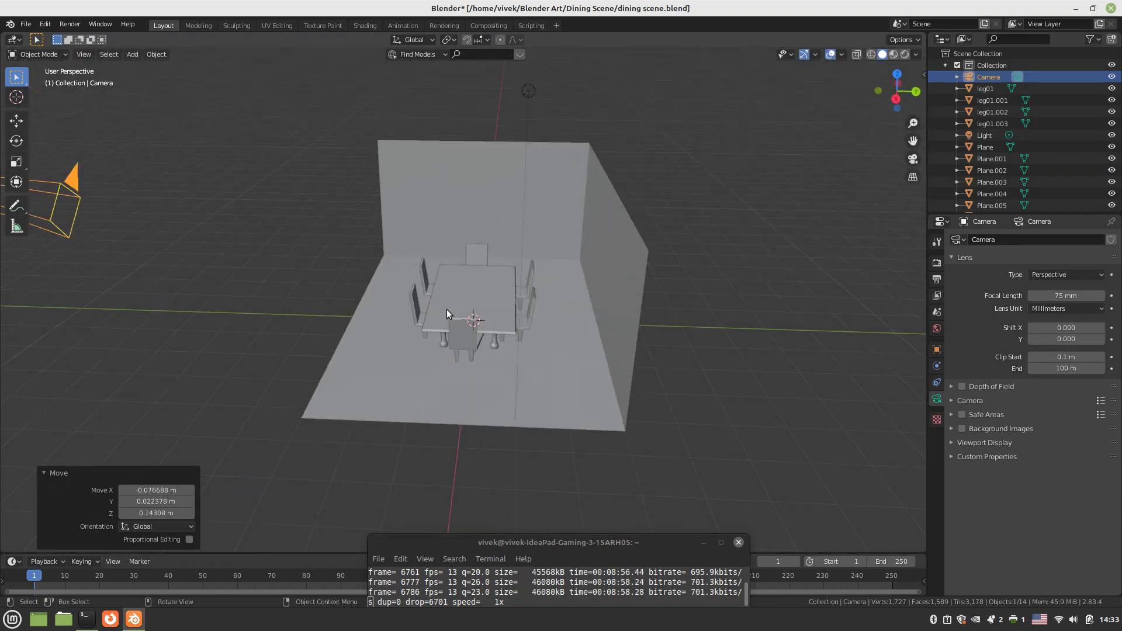
{"action": "left_click", "coordinate": [486, 225]}
{"action": "middle_click_drag", "start_coordinate": [486, 224], "coordinate": [424, 318]}
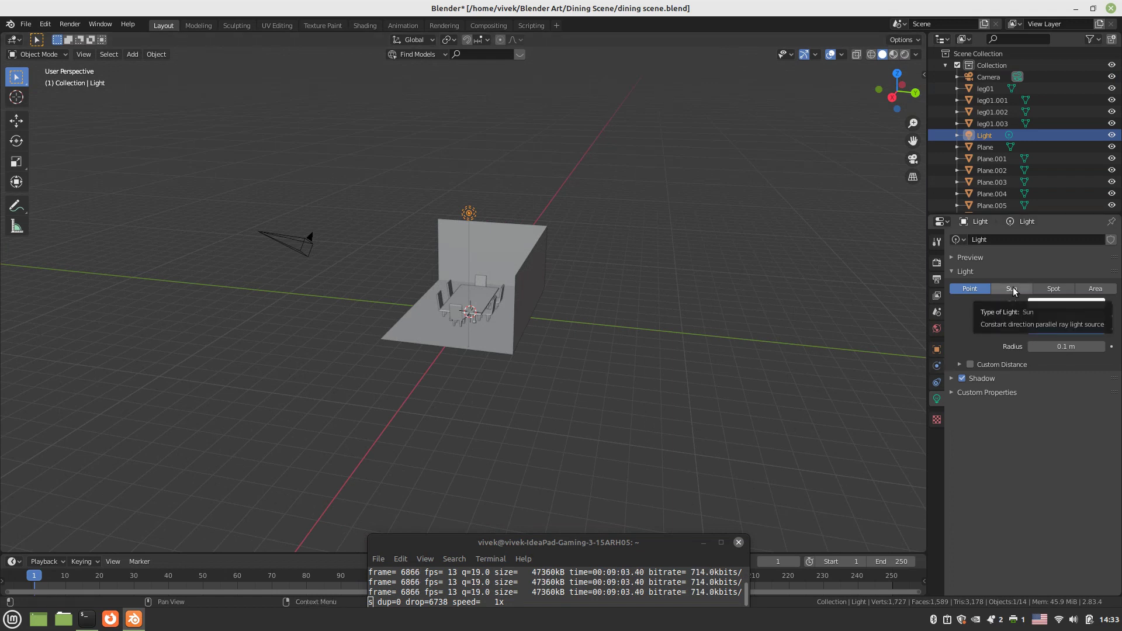
{"action": "left_click", "coordinate": [1054, 290]}
{"action": "middle_click_drag", "start_coordinate": [584, 348], "coordinate": [605, 336]}
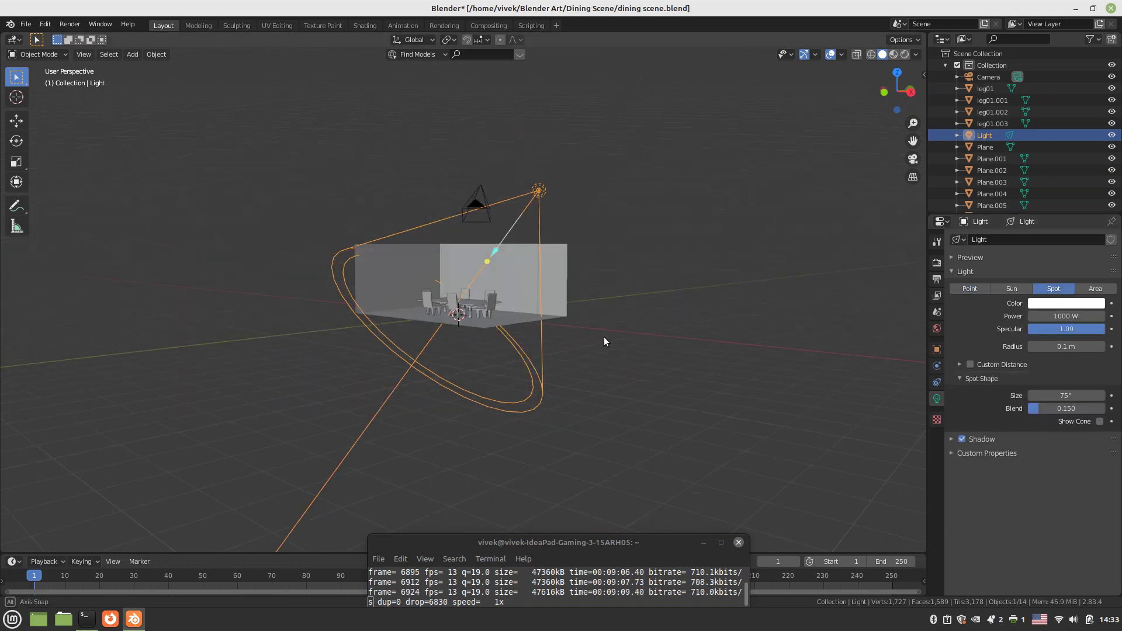
- In top view, rotate the spot light 65.9° and move it about 6.25 m in X and -6.42 m in Y
{"action": "key", "text": "KP_7"}
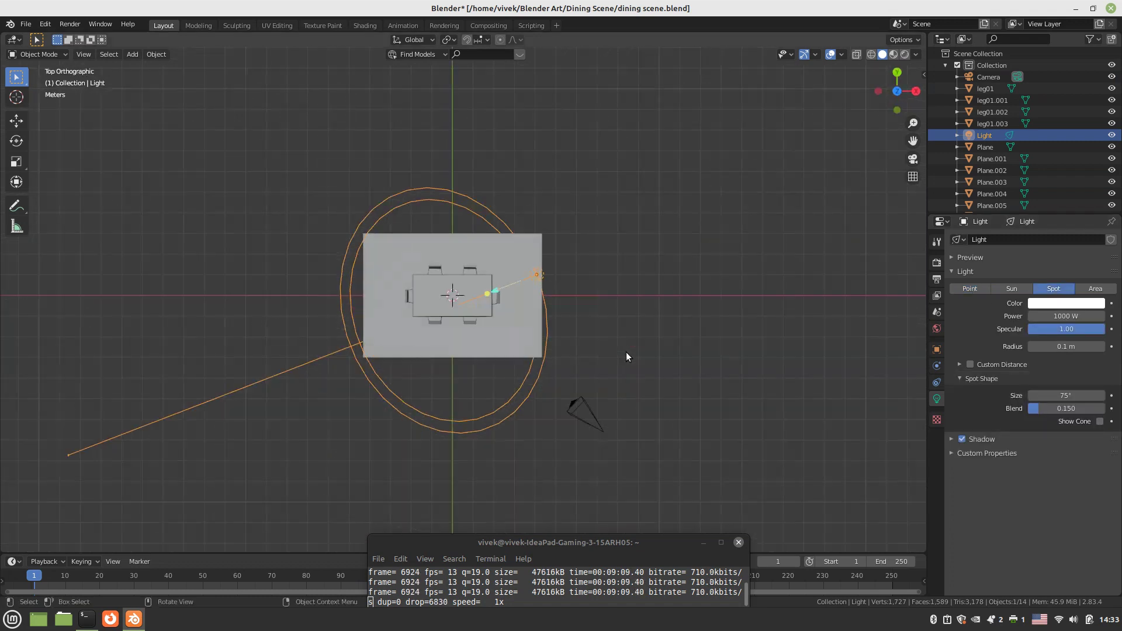
{"action": "key", "text": "s"}
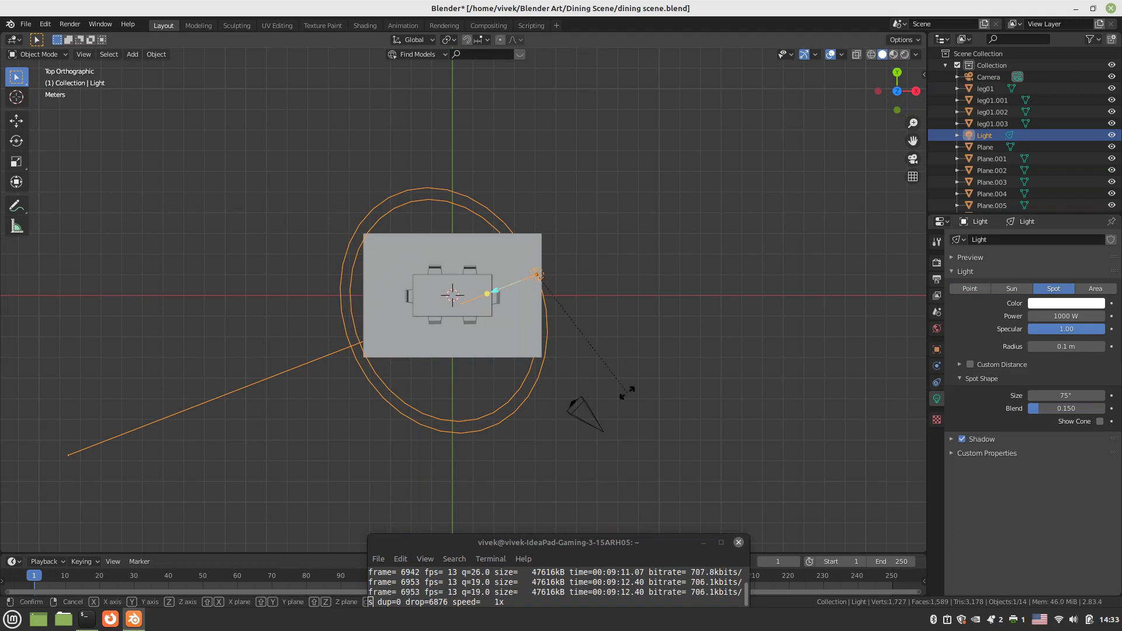
{"action": "key", "text": "r"}
{"action": "left_click", "coordinate": [479, 384]}
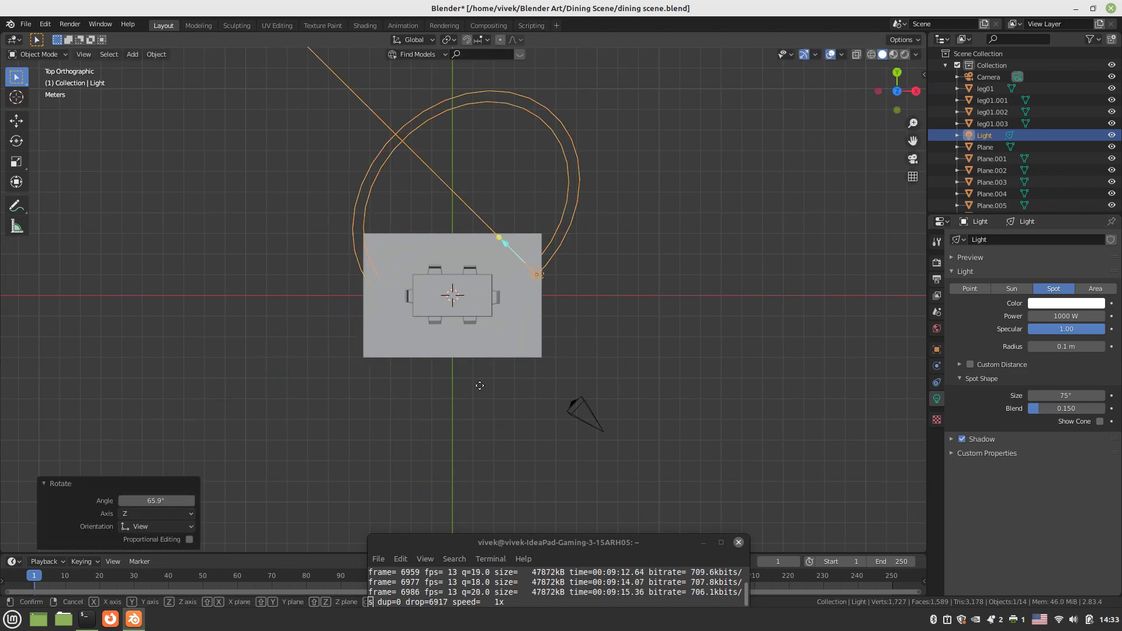
{"action": "key", "text": "g"}
{"action": "left_click", "coordinate": [574, 425]}
- Aim the spot light at the table with view-based rotations of -30.6° and -15° from two angles, and save the file
{"action": "middle_click_drag", "start_coordinate": [574, 425], "coordinate": [458, 327]}
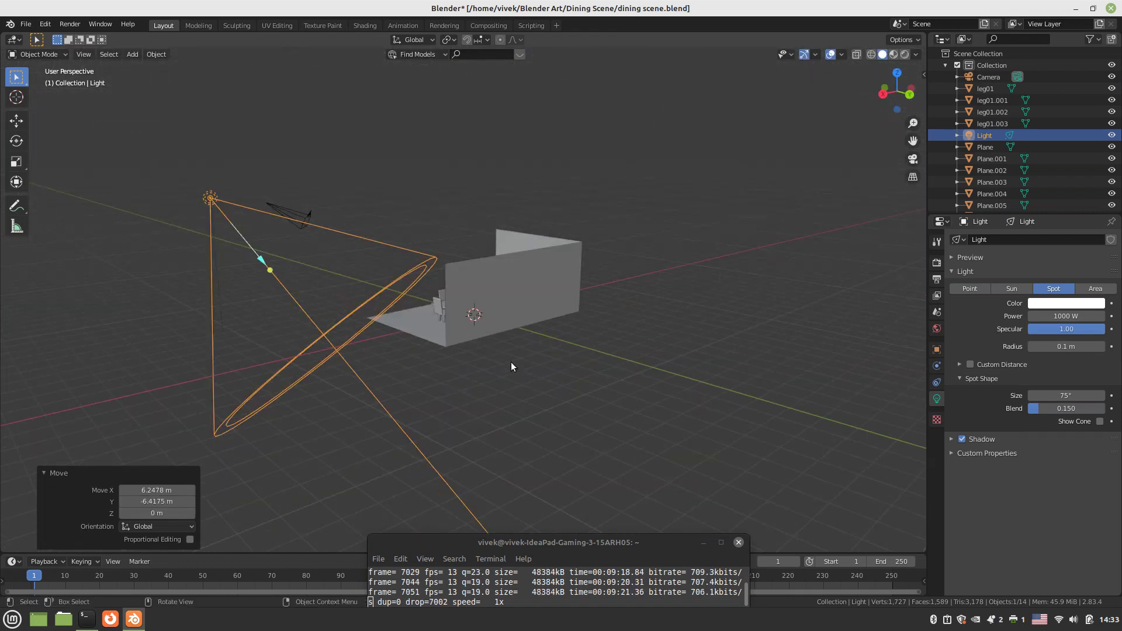
{"action": "key", "text": "r"}
{"action": "left_click", "coordinate": [538, 215]}
{"action": "middle_click_drag", "start_coordinate": [537, 215], "coordinate": [561, 366]}
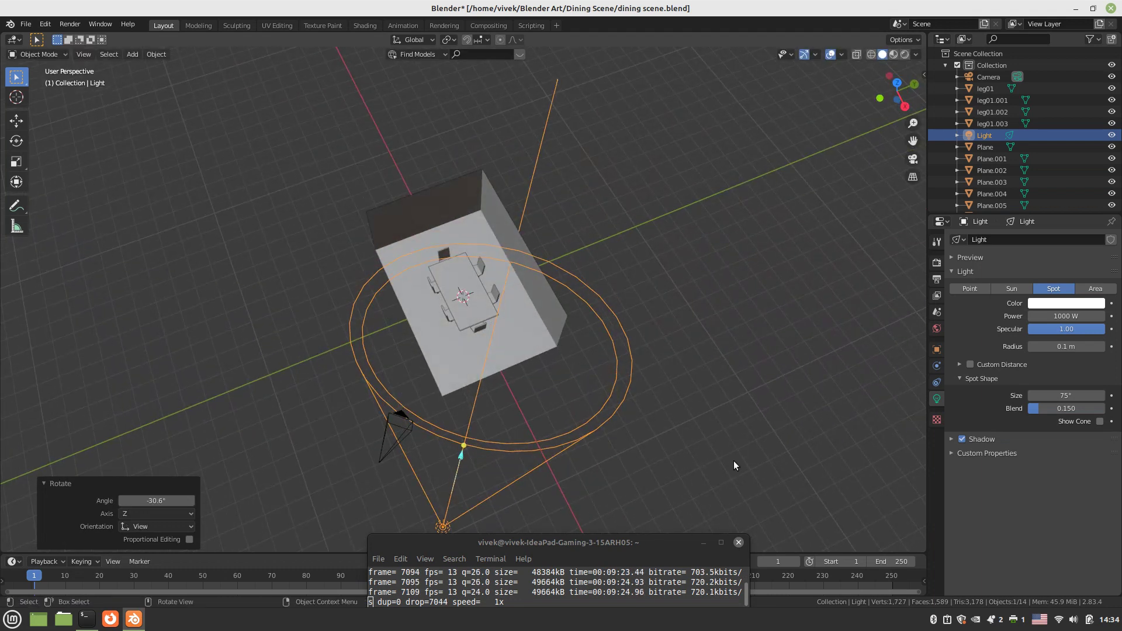
{"action": "key", "text": "r"}
{"action": "left_click", "coordinate": [675, 418]}
{"action": "middle_click_drag", "start_coordinate": [524, 415], "coordinate": [543, 346]}
{"action": "scroll", "coordinate": [543, 344], "scroll_direction": "up", "scroll_amount": 3}
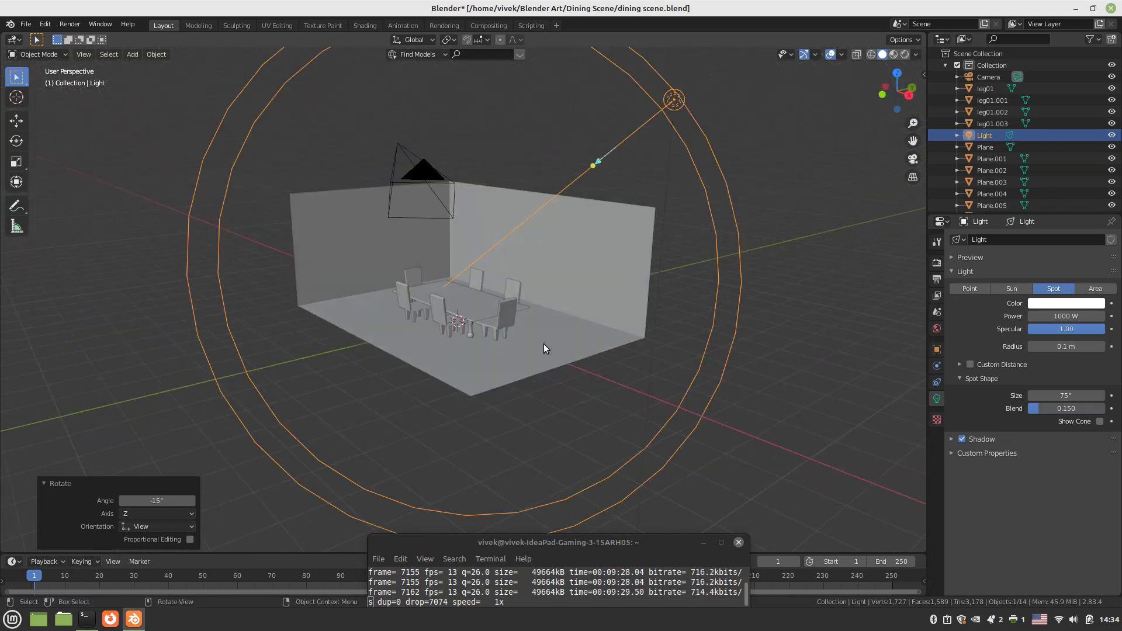
{"action": "key", "text": "ctrl+s"}
- Render the scene from the camera, examine the whole image fitted to the window, and close the render result
{"action": "key", "text": "KP_0"}
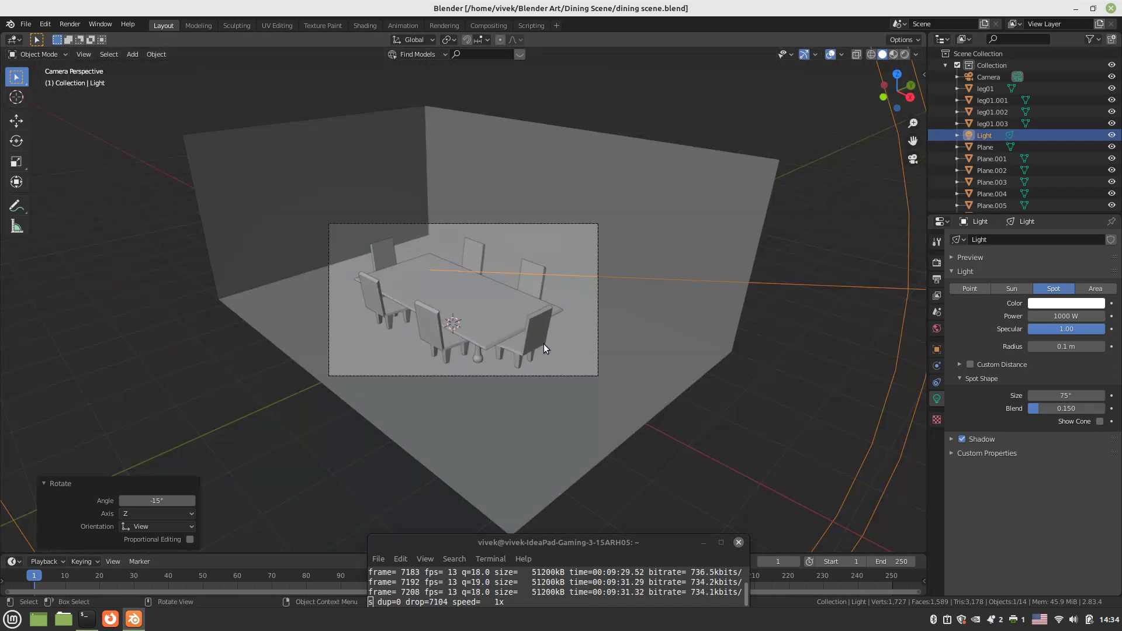
{"action": "scroll", "coordinate": [543, 348], "scroll_direction": "up", "scroll_amount": 3}
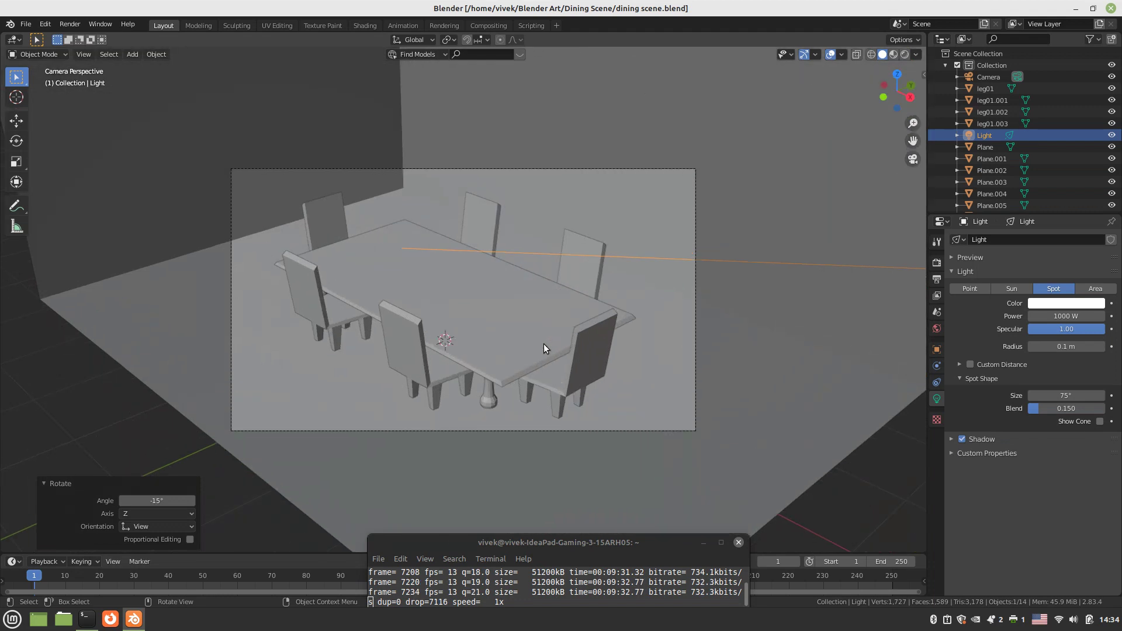
{"action": "scroll", "coordinate": [544, 344], "scroll_direction": "up", "scroll_amount": 2}
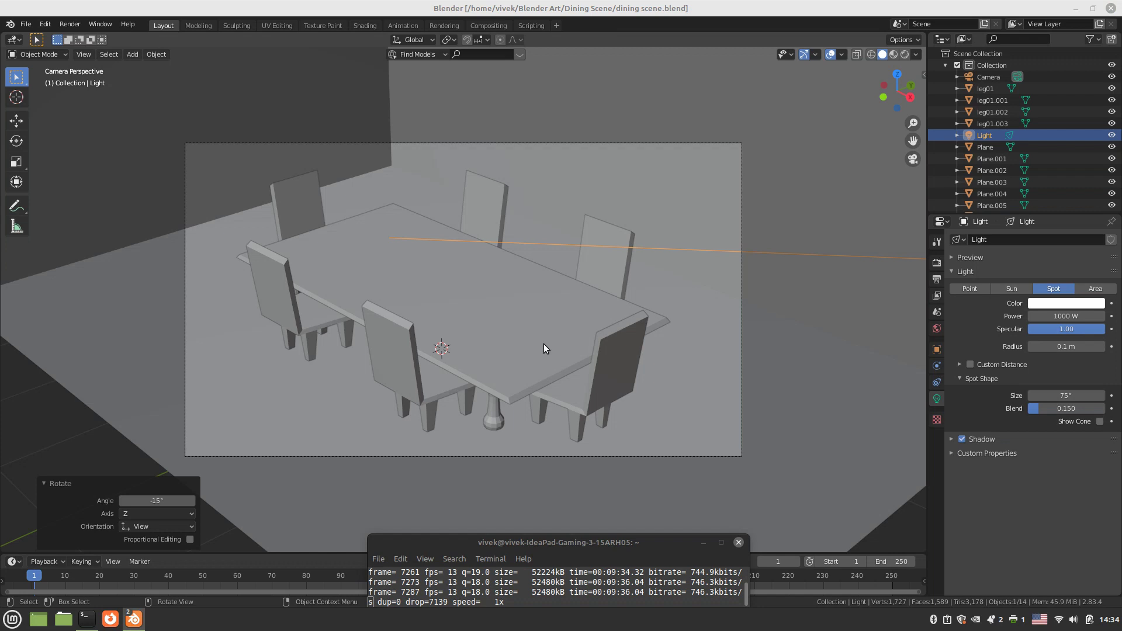
{"action": "left_click", "coordinate": [488, 304]}
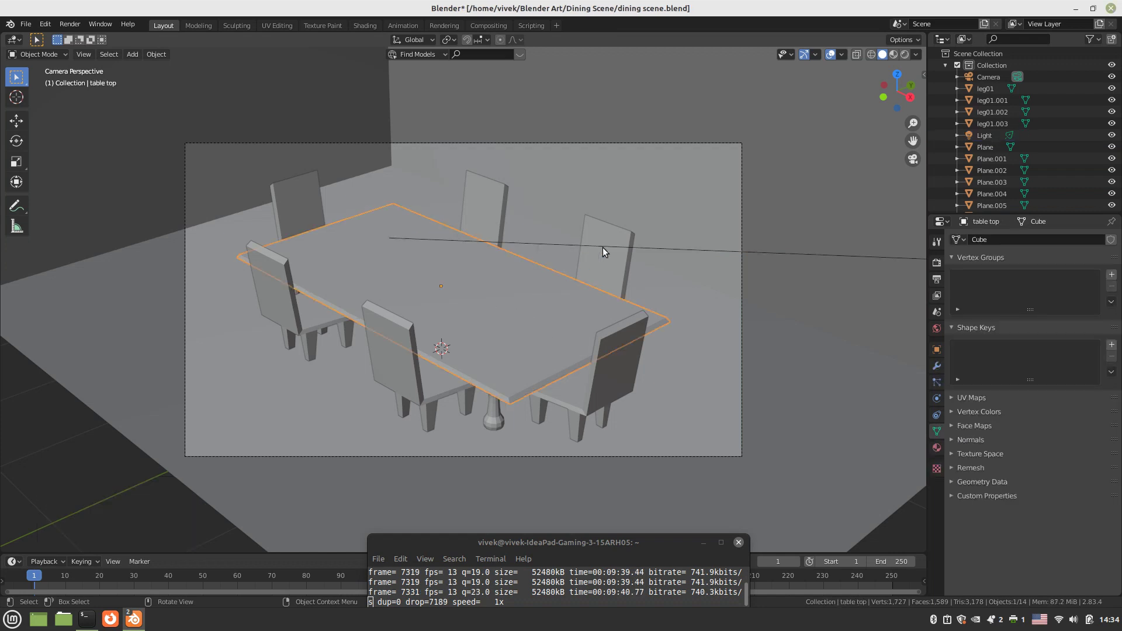
{"action": "left_click", "coordinate": [682, 146]}
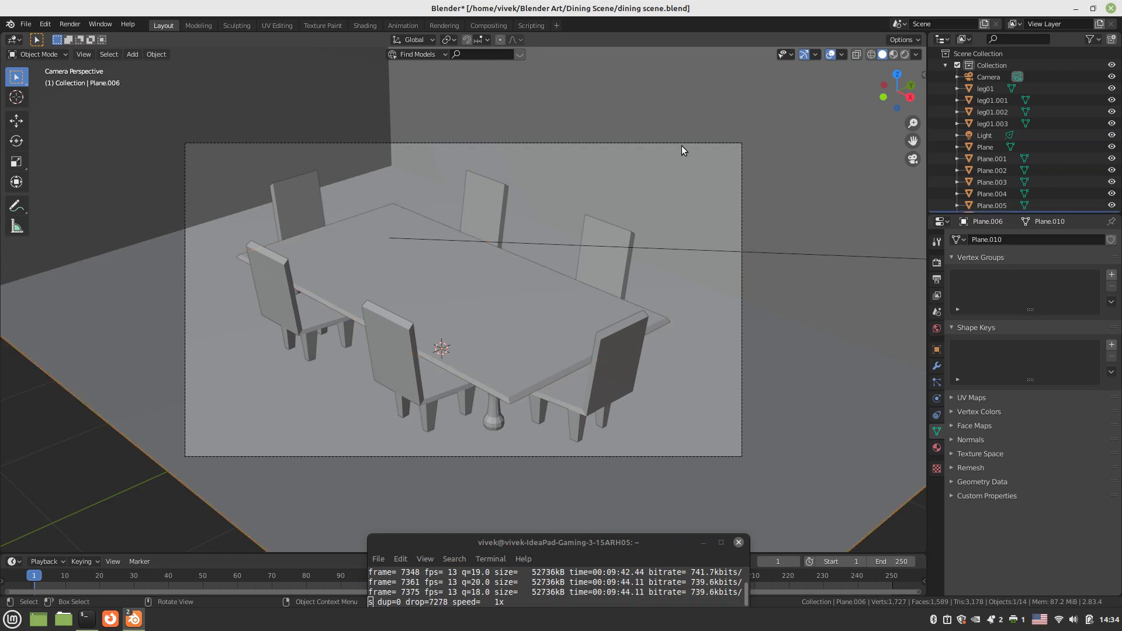
{"action": "key", "text": "F12"}
{"action": "key", "text": "alt+F11"}
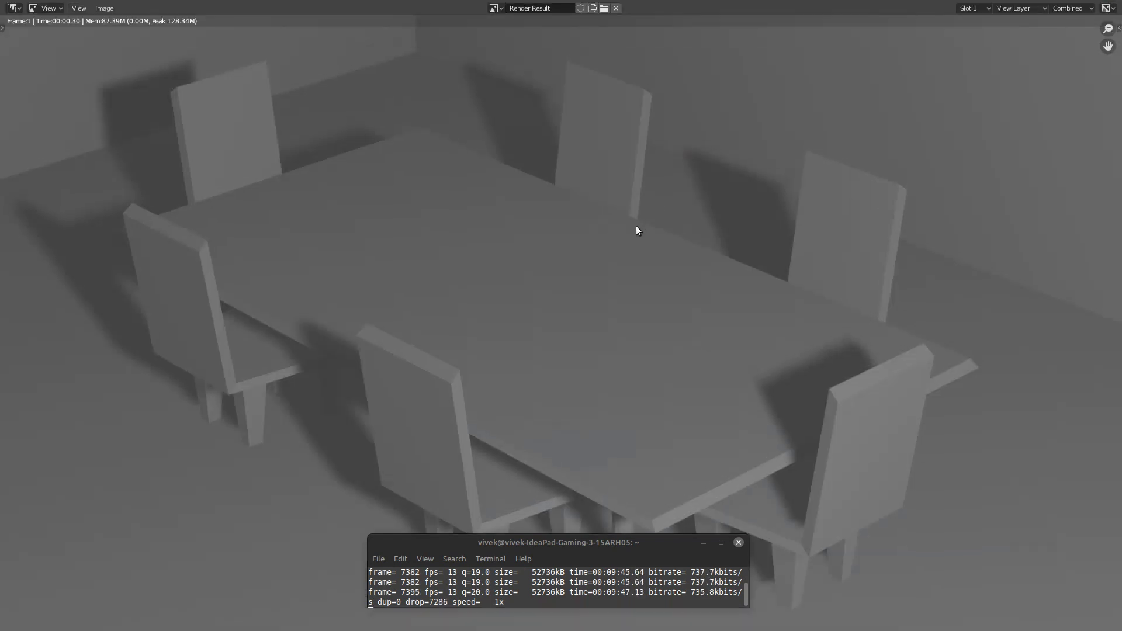
{"action": "key", "text": "Home"}
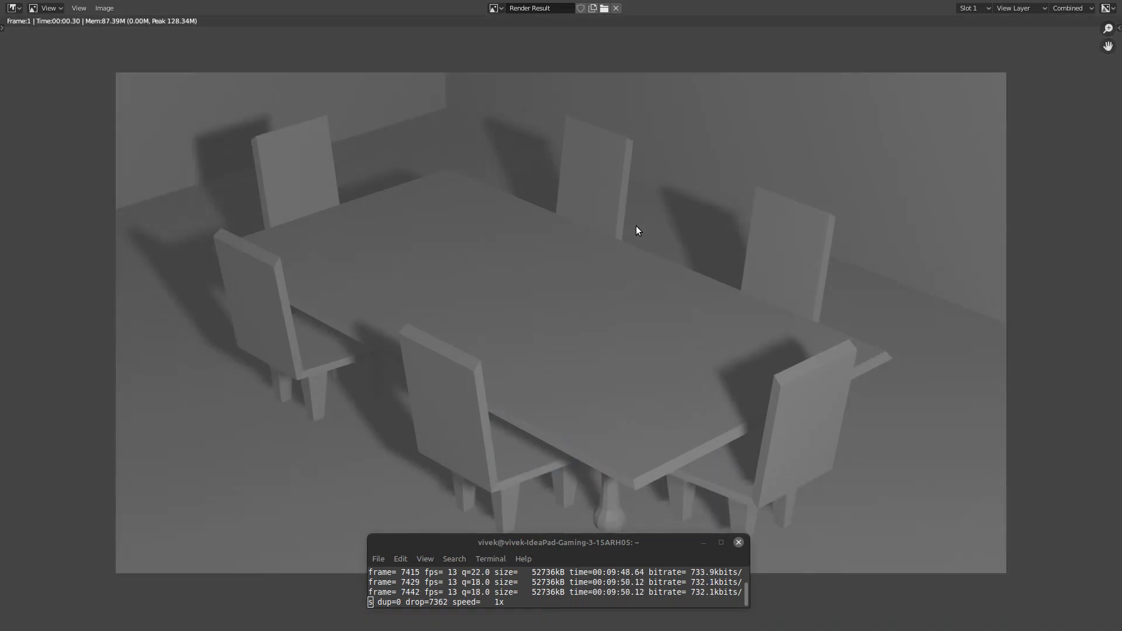
{"action": "key", "text": "Escape"}
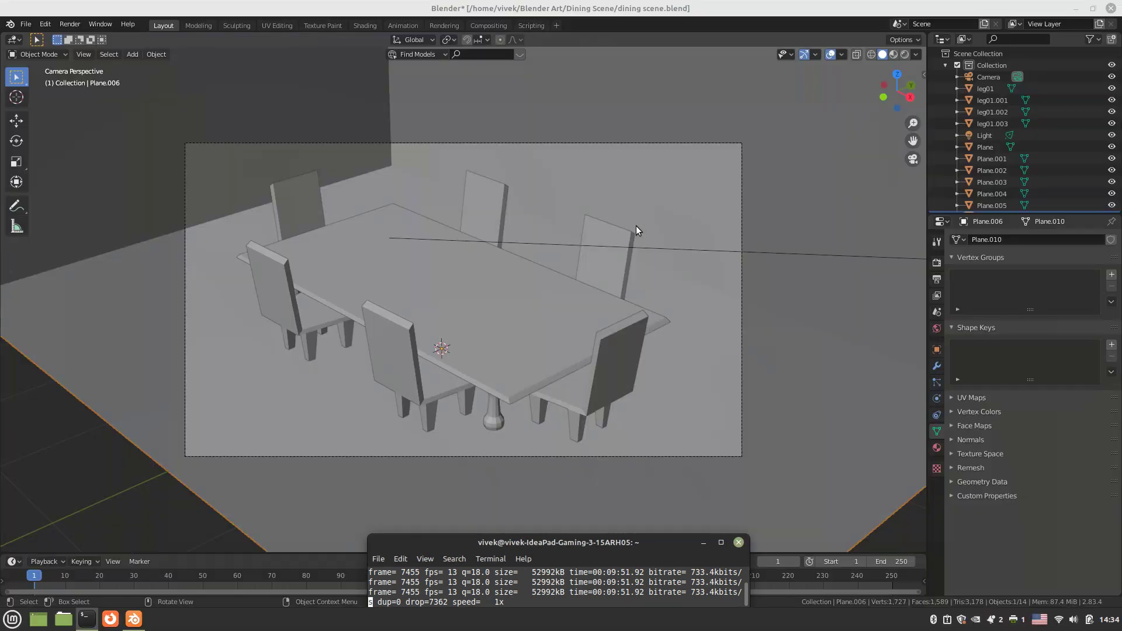
- Save the file and examine the table, chairs and walls from several angles outside the camera view
{"action": "middle_click_drag", "start_coordinate": [224, 327], "coordinate": [437, 271]}
{"action": "key", "text": "ctrl+s"}
{"action": "scroll", "coordinate": [437, 271], "scroll_direction": "up", "scroll_amount": 3}
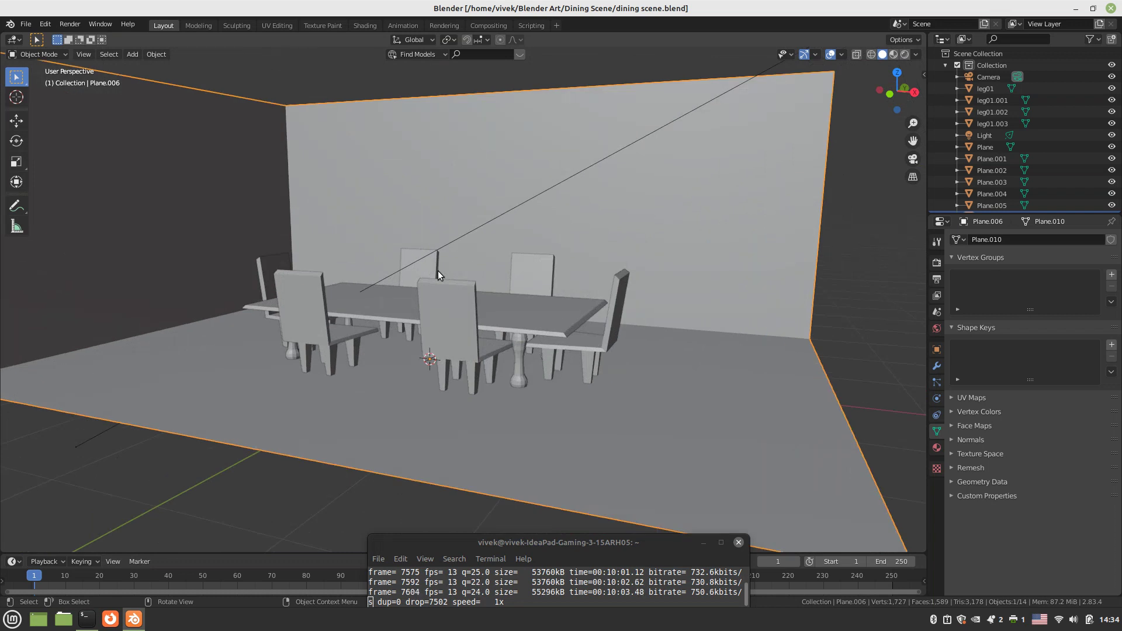
{"action": "scroll", "coordinate": [437, 271], "scroll_direction": "up", "scroll_amount": 4}
{"action": "mouse_move", "coordinate": [485, 309]}
{"action": "middle_mouse_down"}
{"action": "mouse_move", "coordinate": [419, 328]}
{"action": "mouse_move", "coordinate": [496, 305]}
{"action": "middle_mouse_up"}
{"action": "middle_click_drag", "start_coordinate": [506, 300], "coordinate": [430, 289]}
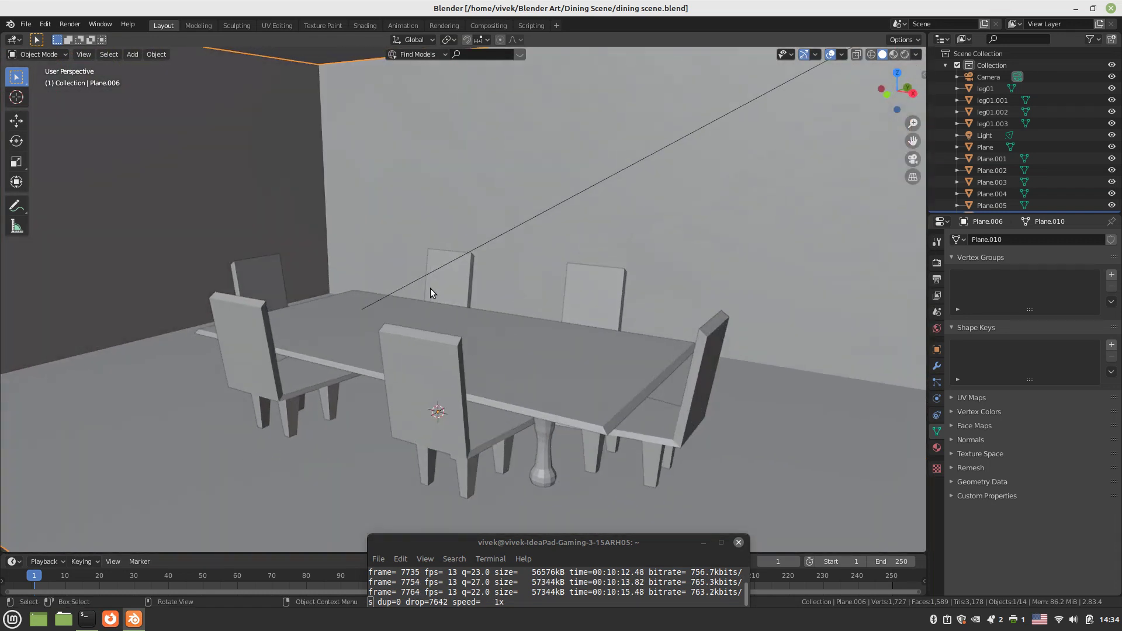
{"action": "scroll", "coordinate": [430, 289], "scroll_direction": "down", "scroll_amount": 3}
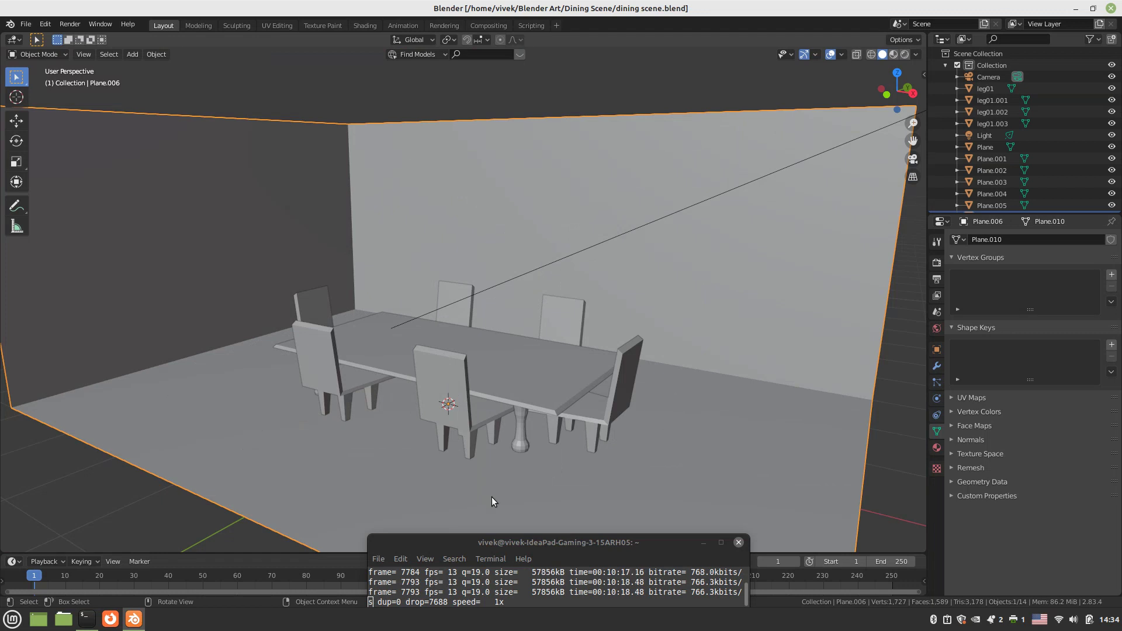
{"action": "middle_click_drag", "start_coordinate": [492, 501], "coordinate": [360, 351]}
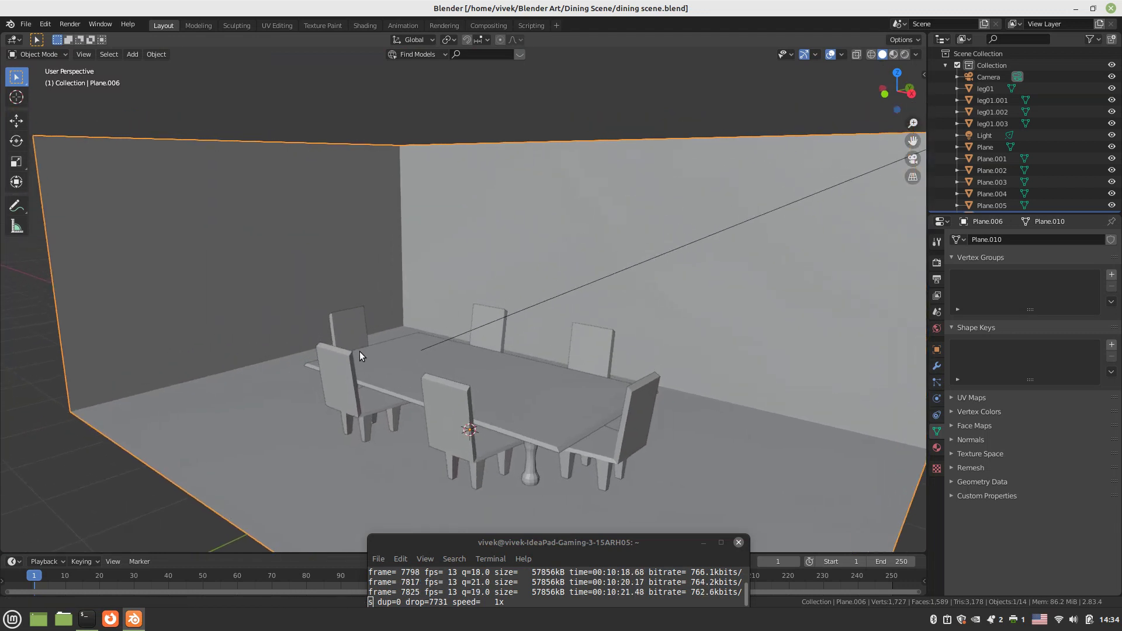